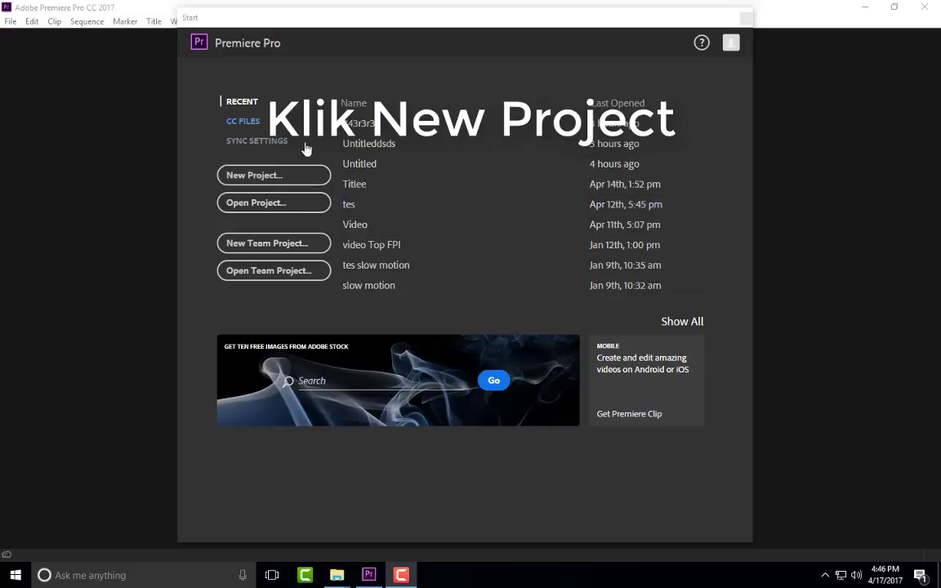
- Start a new project from the Premiere Pro start screen
click(269, 178)
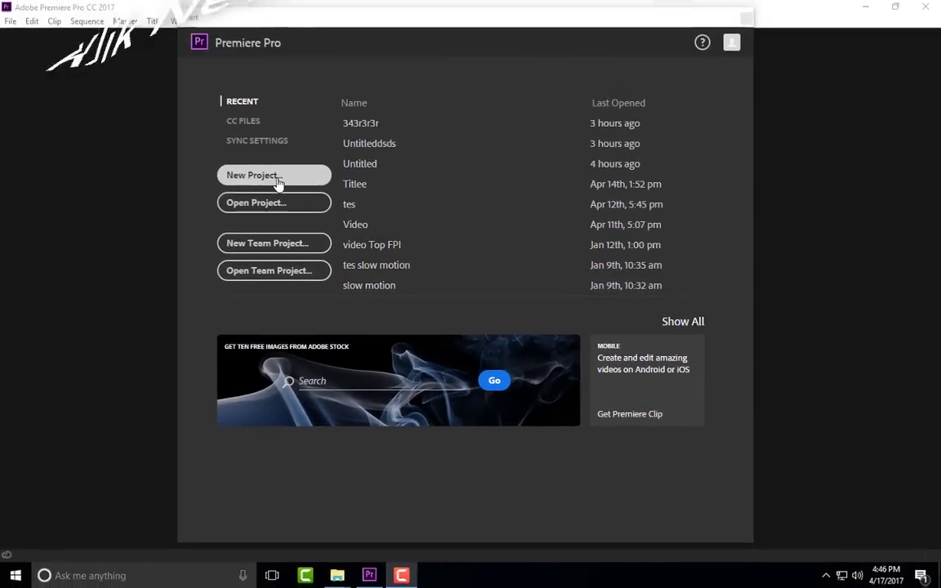
click(278, 185)
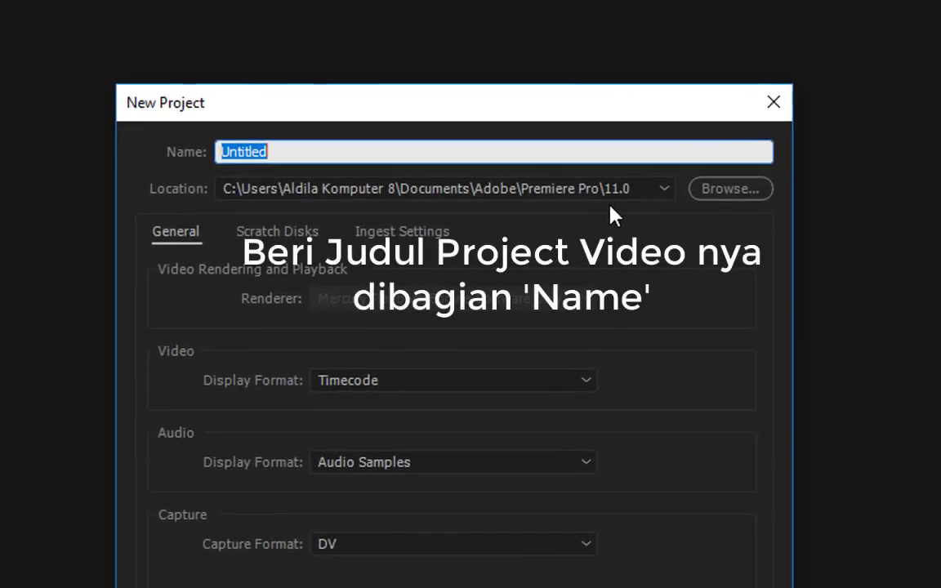
- Name the project 'Video Sample', save it on the Desktop, and create it
text(Video Sample)
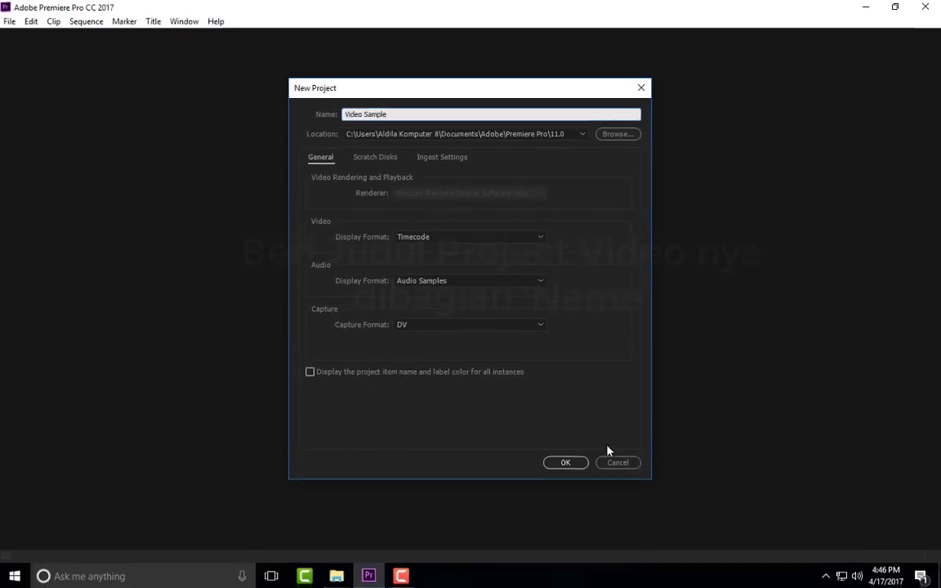
click(613, 136)
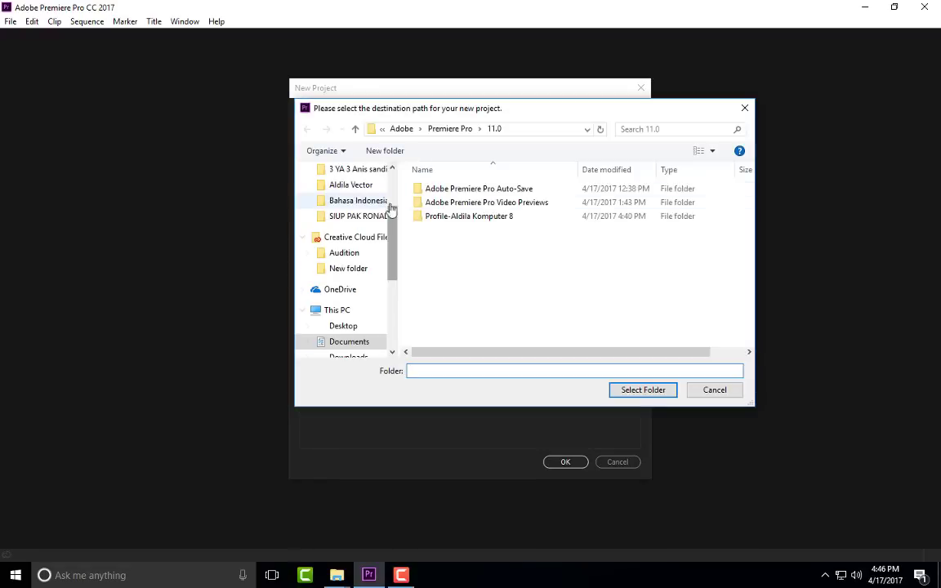
scroll(390, 208, up, 3)
click(360, 196)
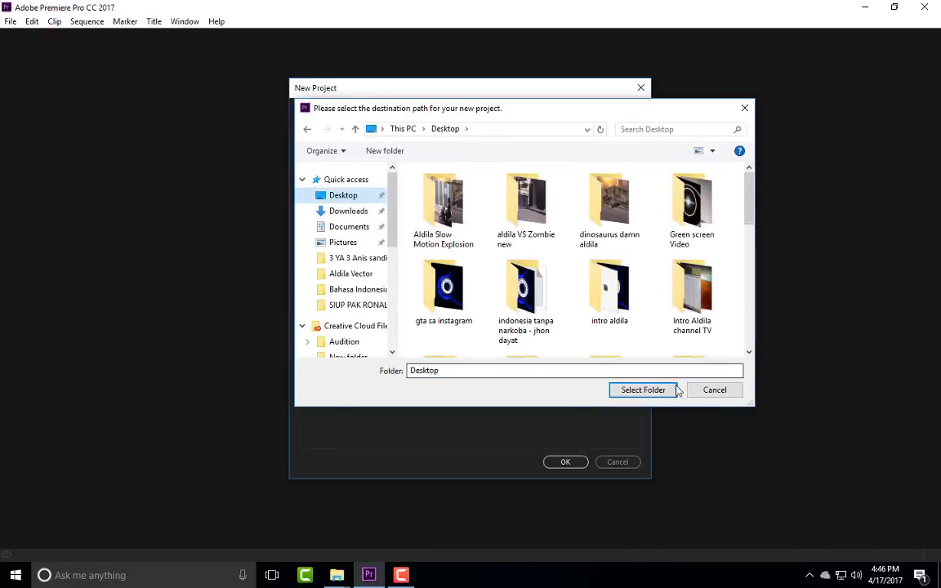
click(667, 390)
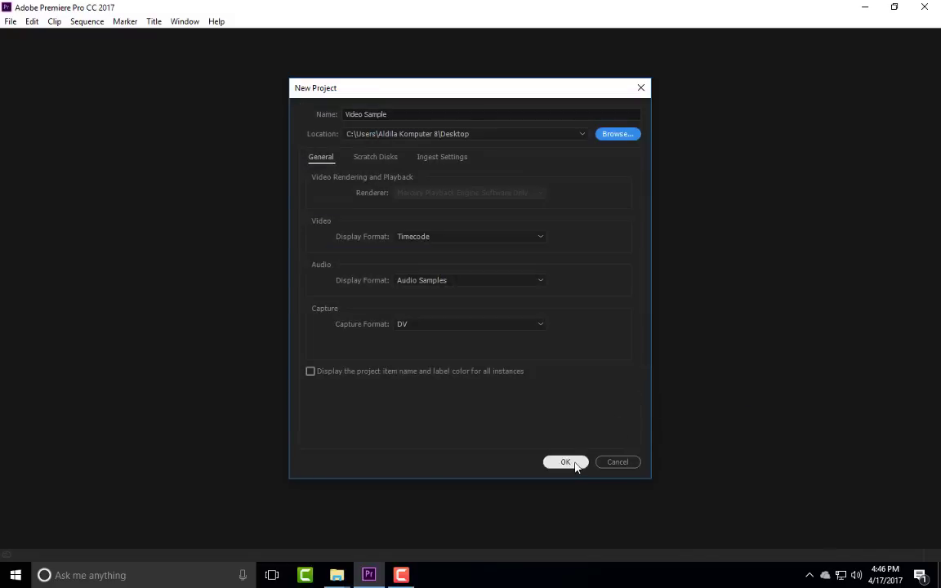
click(572, 462)
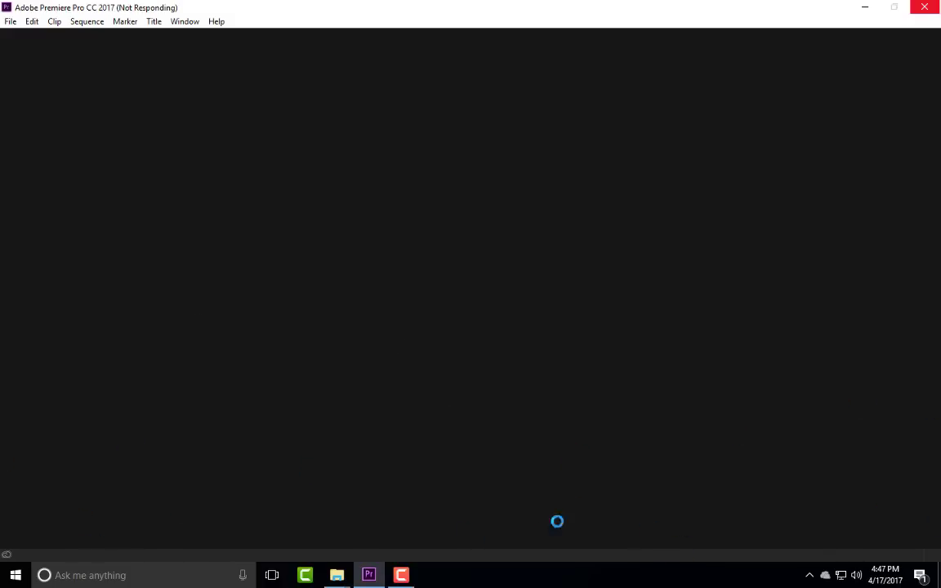
- Wait for the empty Video Sample workspace to finish loading, checking the File menu
mouse_move(401, 575)
click(810, 576)
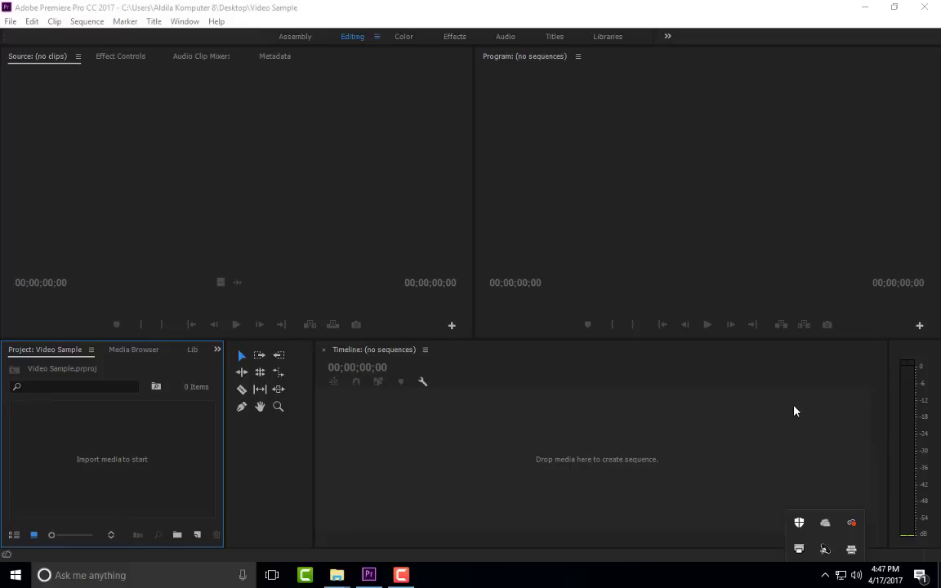
key(alt+f)
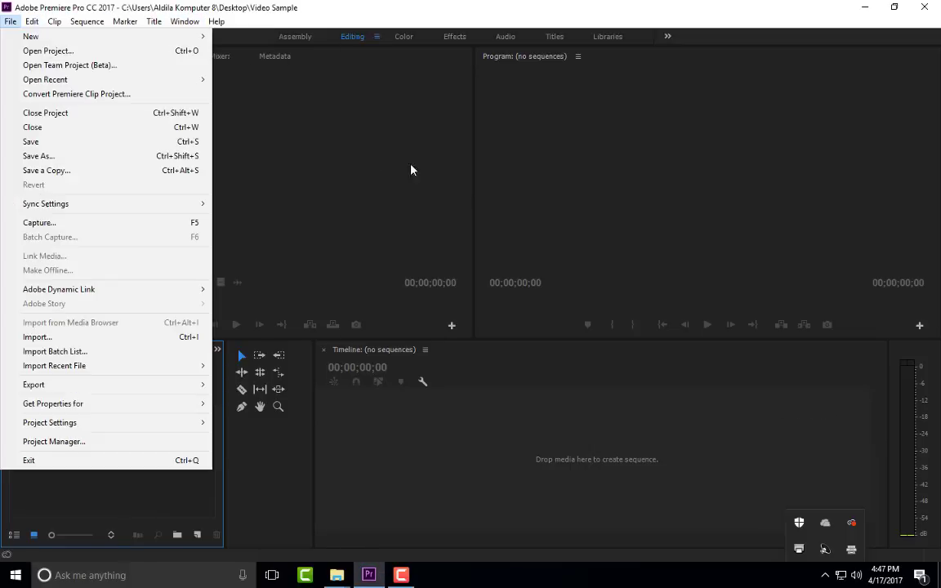
click(366, 158)
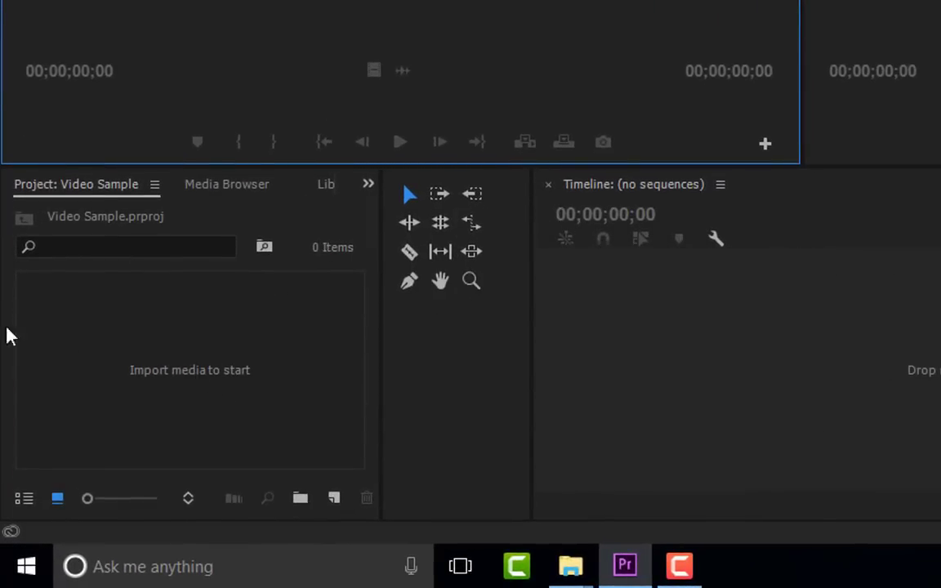
- Import the STAR WARS WAWAWAWAWA video from the Desktop into the Project panel
right_click(112, 362)
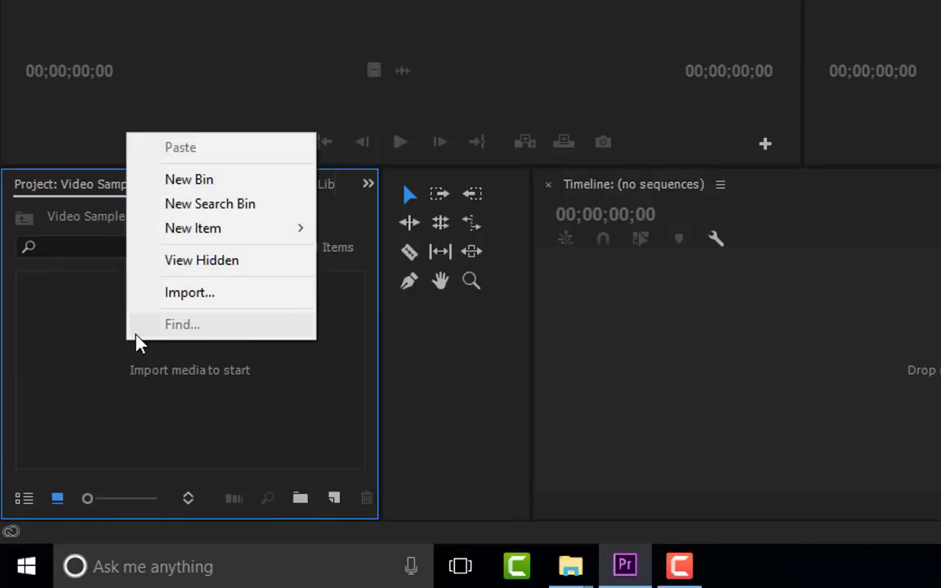
click(209, 295)
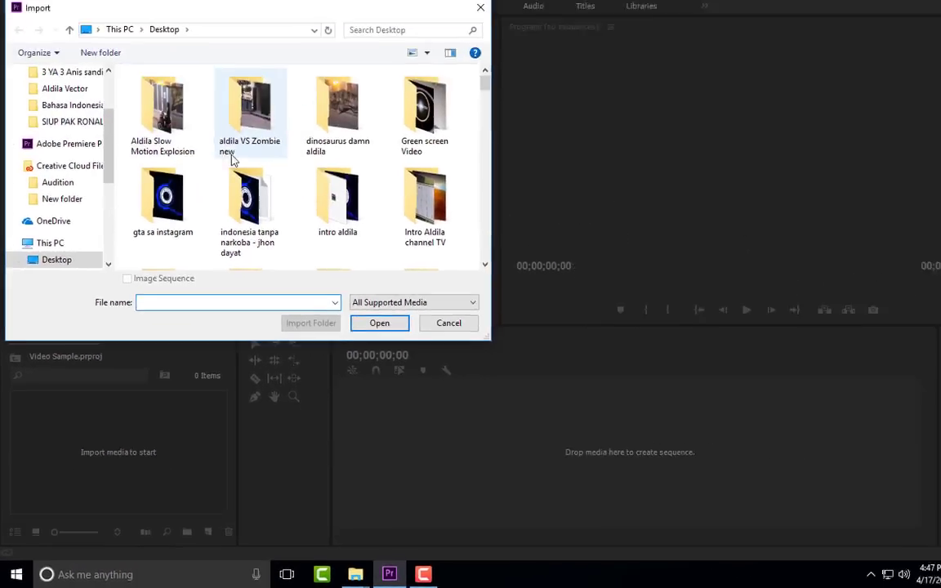
scroll(297, 159, down, 5)
scroll(297, 159, down, 5)
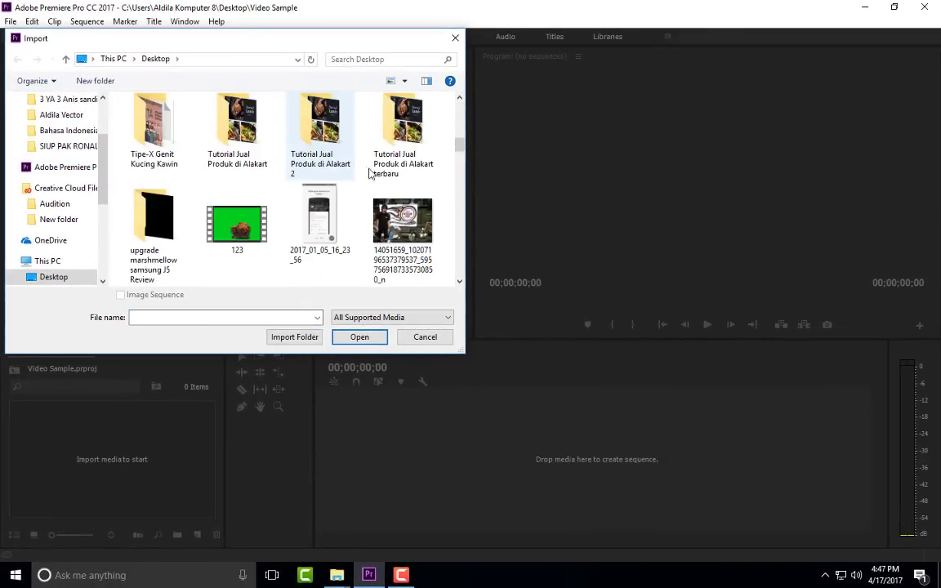
scroll(369, 174, down, 5)
mouse_move(460, 147)
mouse_down()
mouse_move(471, 237)
mouse_move(462, 234)
mouse_move(452, 256)
mouse_up()
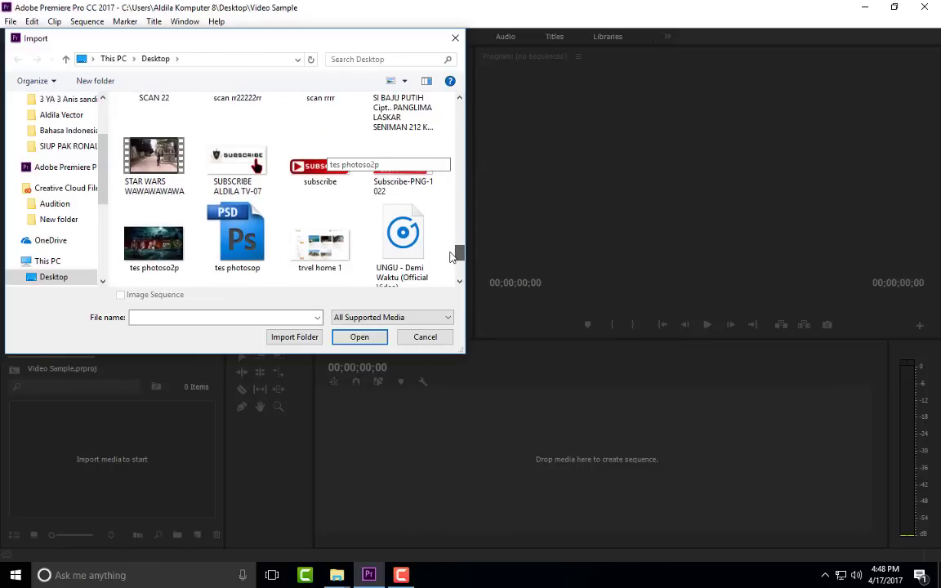
double_click(155, 164)
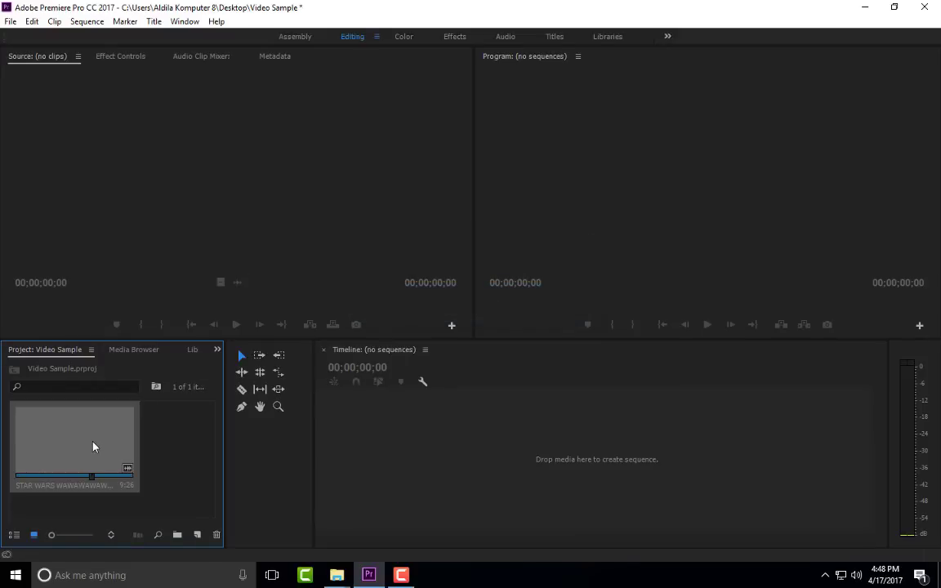
- Preview the STAR WARS WAWAWAWAWA clip in the Source Monitor, scrubbing to about 00:00:01:12
double_click(85, 447)
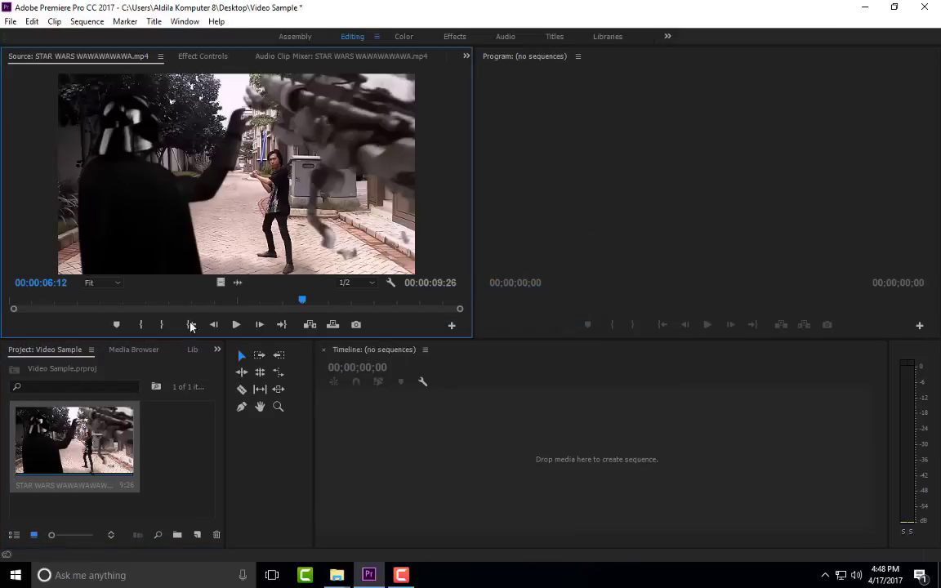
click(12, 308)
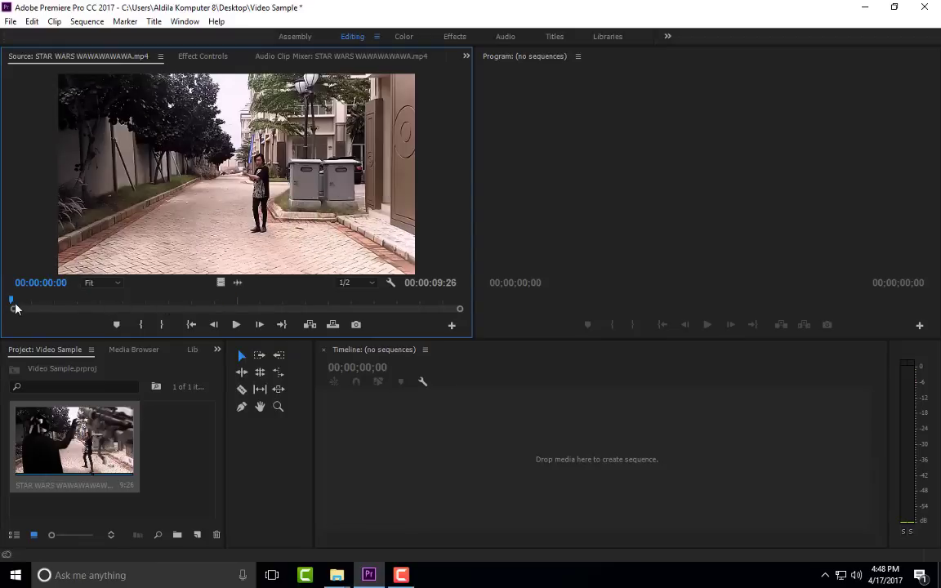
mouse_move(13, 307)
mouse_down()
mouse_move(257, 306)
mouse_move(41, 304)
mouse_up()
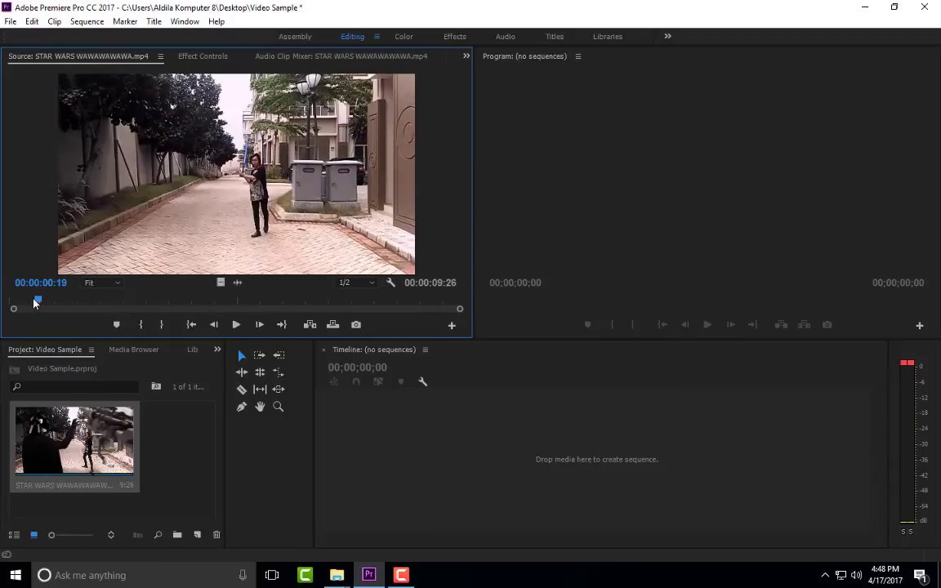
drag(57, 303, 75, 281)
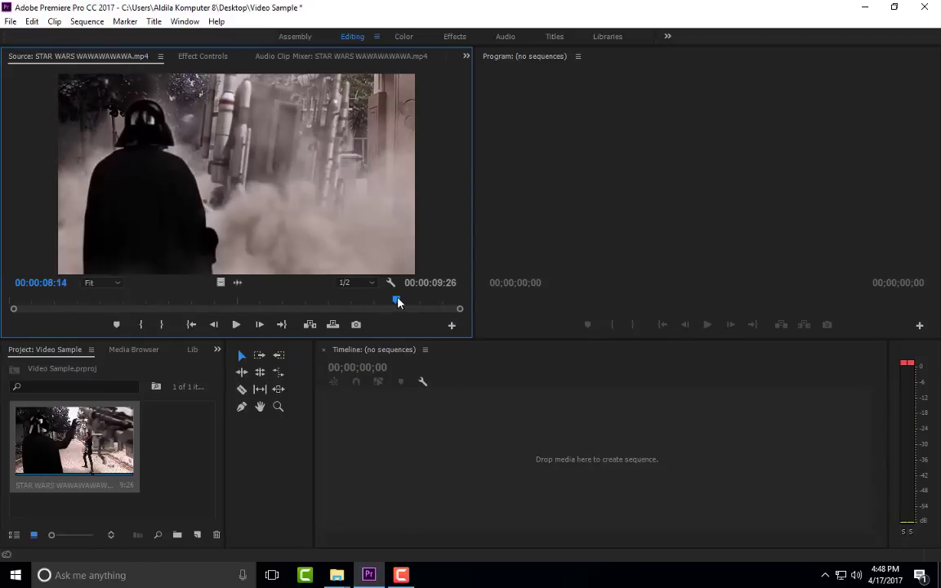
right_click(107, 441)
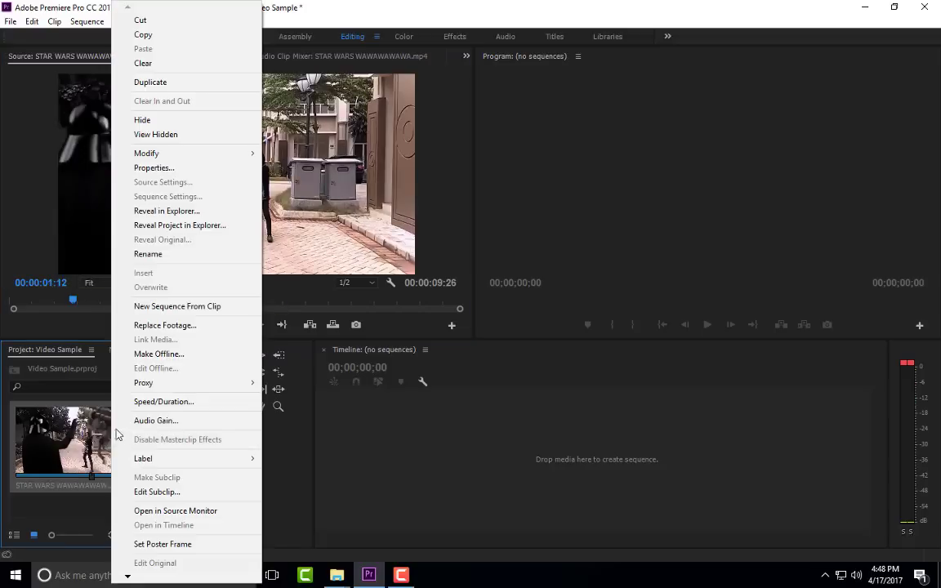
click(400, 471)
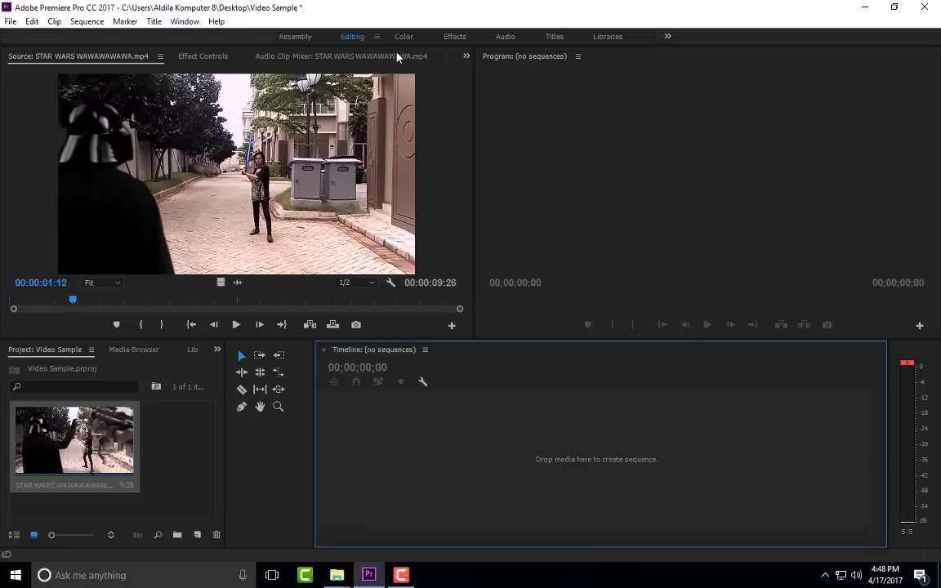
click(593, 130)
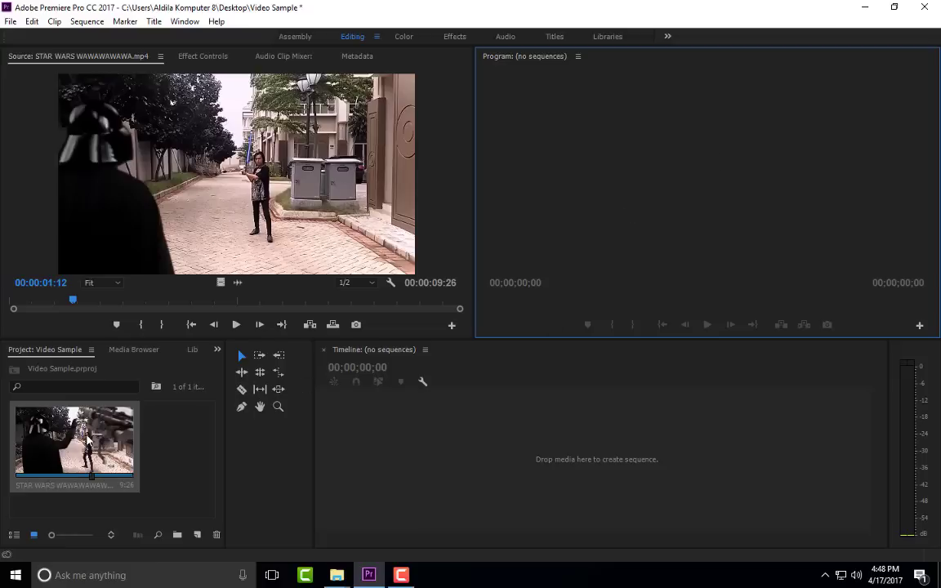
- Drag the STAR WARS clip onto the empty timeline to create its sequence
drag(90, 462, 374, 460)
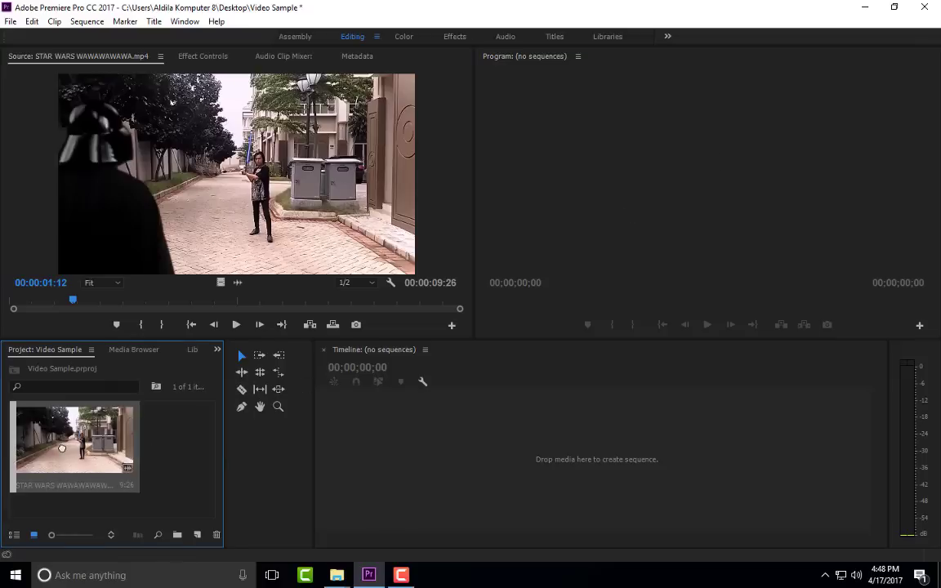
drag(414, 457, 353, 457)
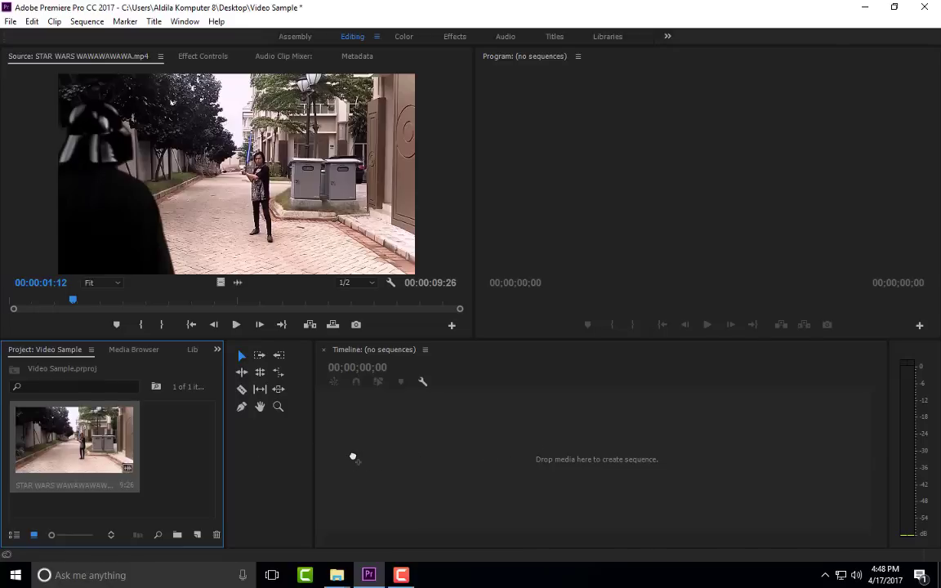
drag(441, 454, 441, 454)
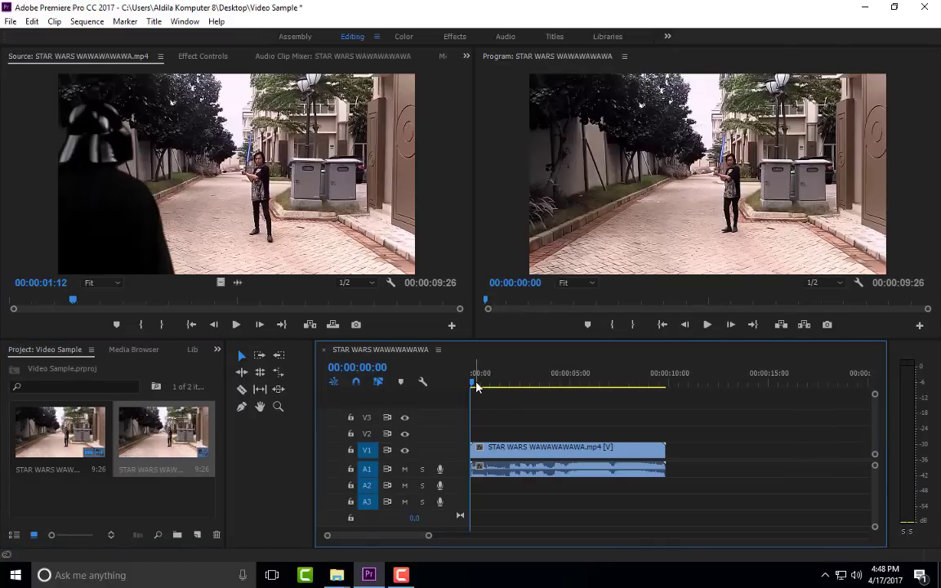
mouse_move(493, 382)
mouse_down()
mouse_move(517, 390)
mouse_move(458, 404)
mouse_up()
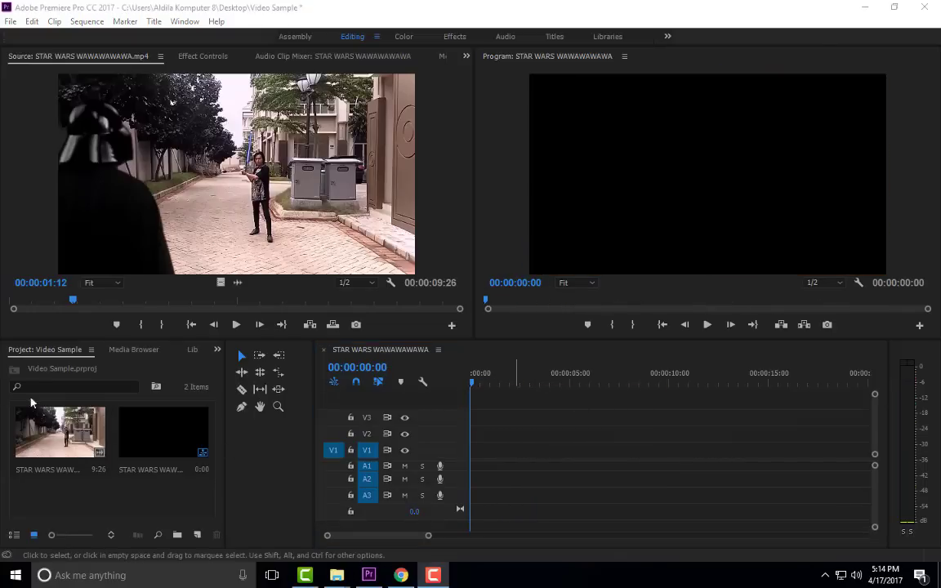
- Place the clip at the sequence start with no gap, then play the sequence
click(61, 457)
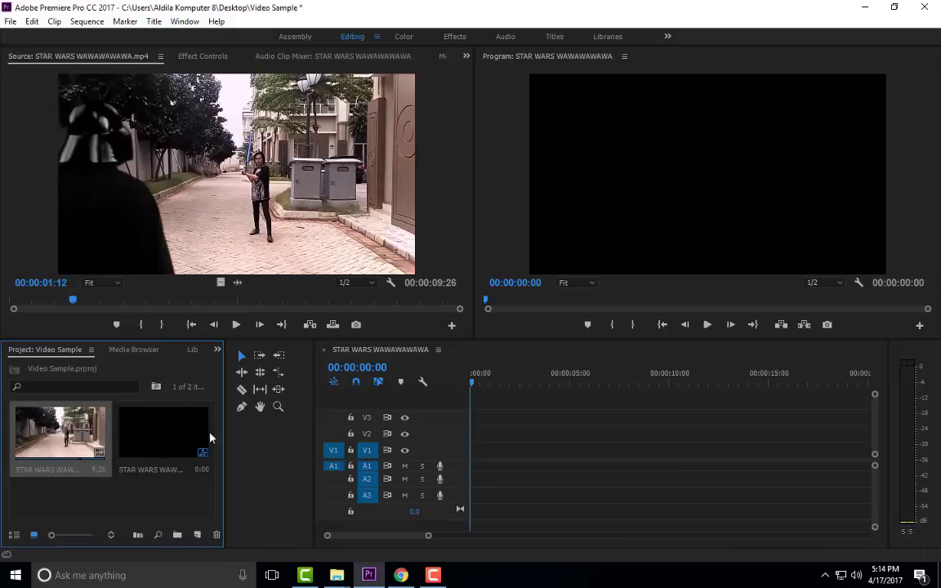
mouse_move(57, 425)
mouse_down()
mouse_move(496, 434)
mouse_move(552, 470)
mouse_up()
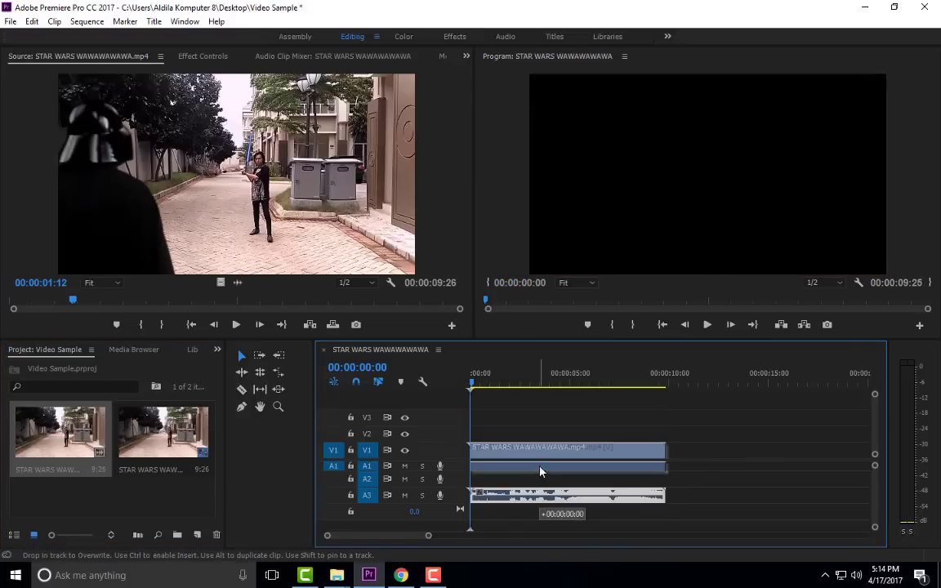
drag(552, 469, 583, 449)
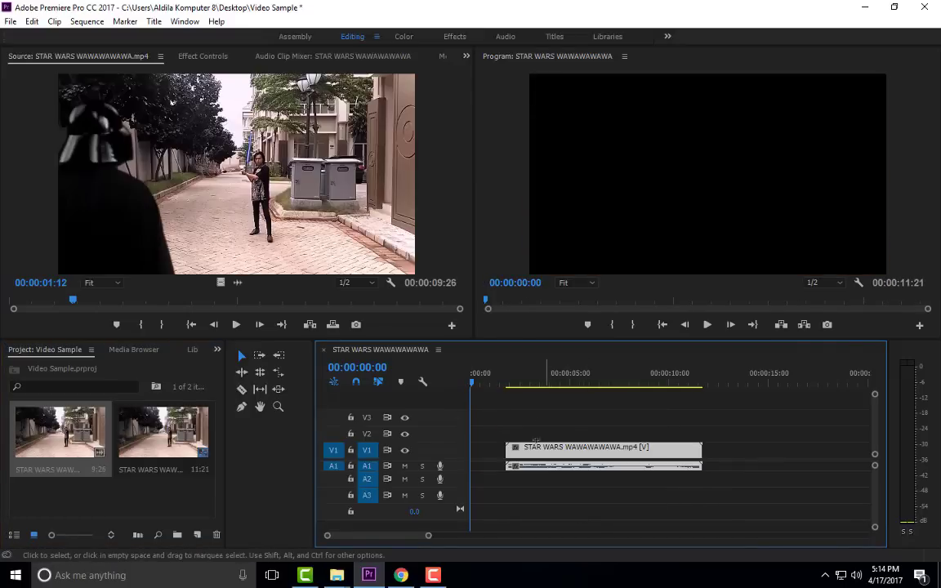
key(ctrl+z)
click(708, 325)
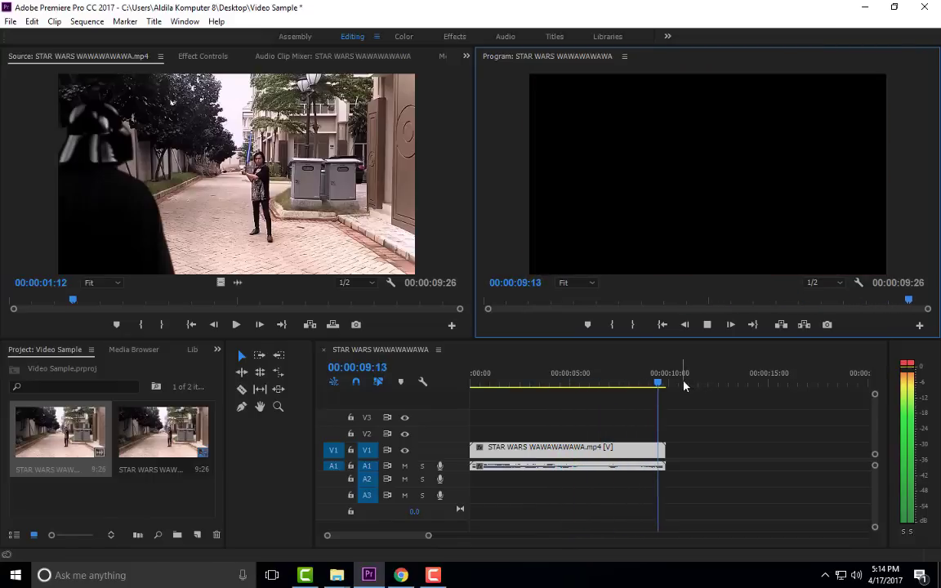
- Add a New Item > Title named 'Judul Pertama' from the Project panel
right_click(90, 492)
mouse_move(185, 427)
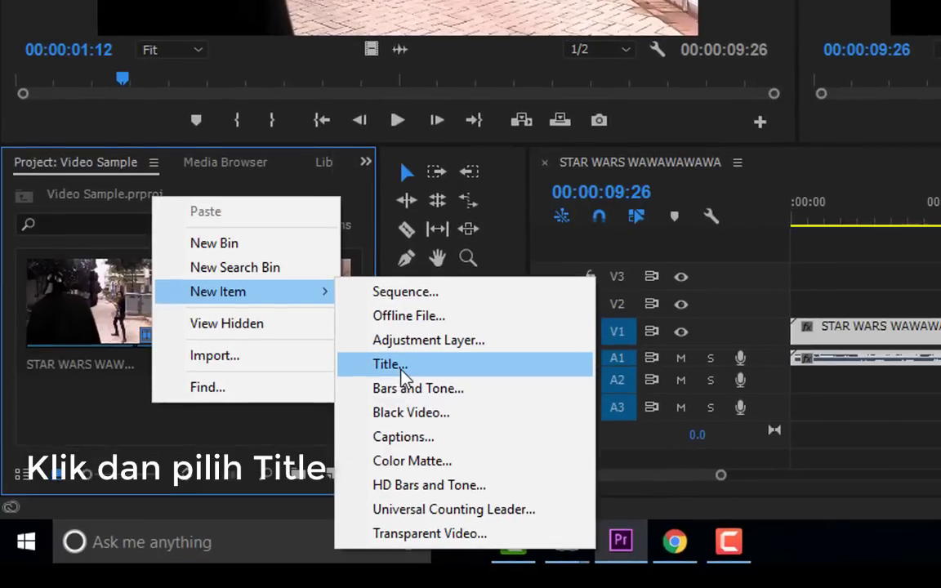
click(239, 474)
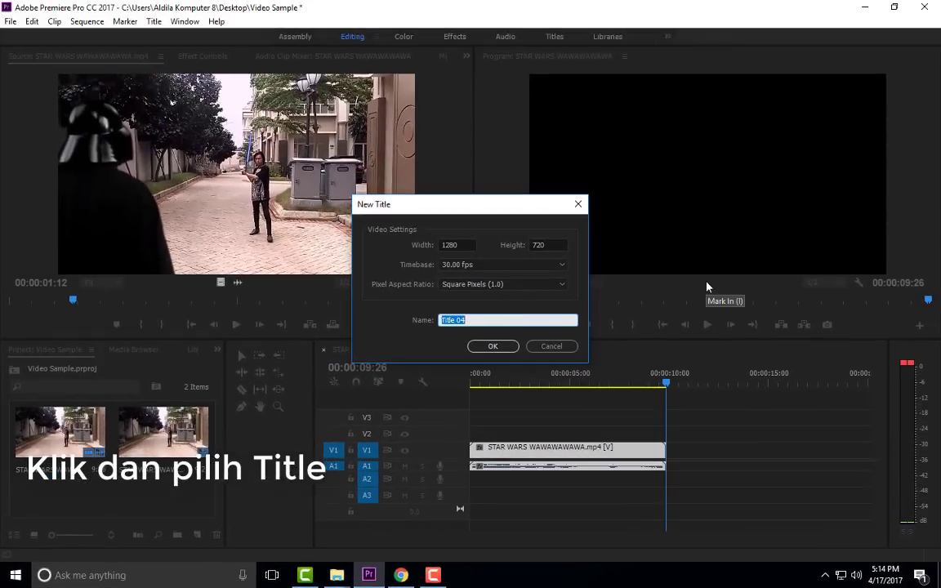
text(l)
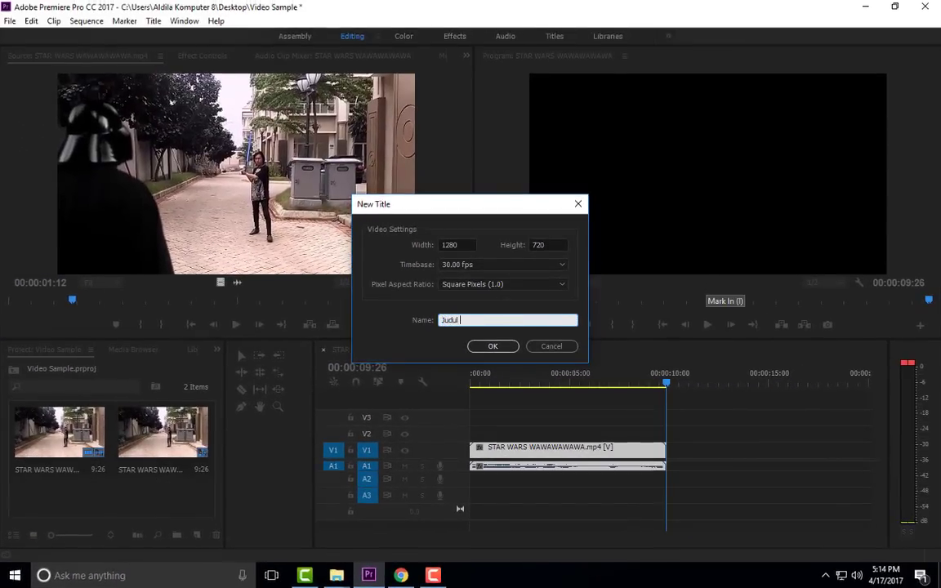
text( Perrtama)
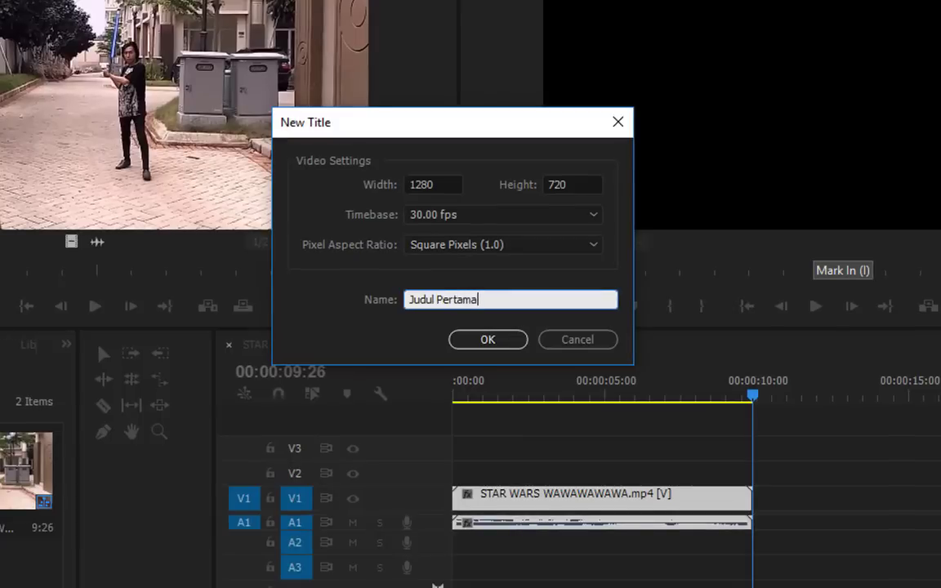
click(471, 341)
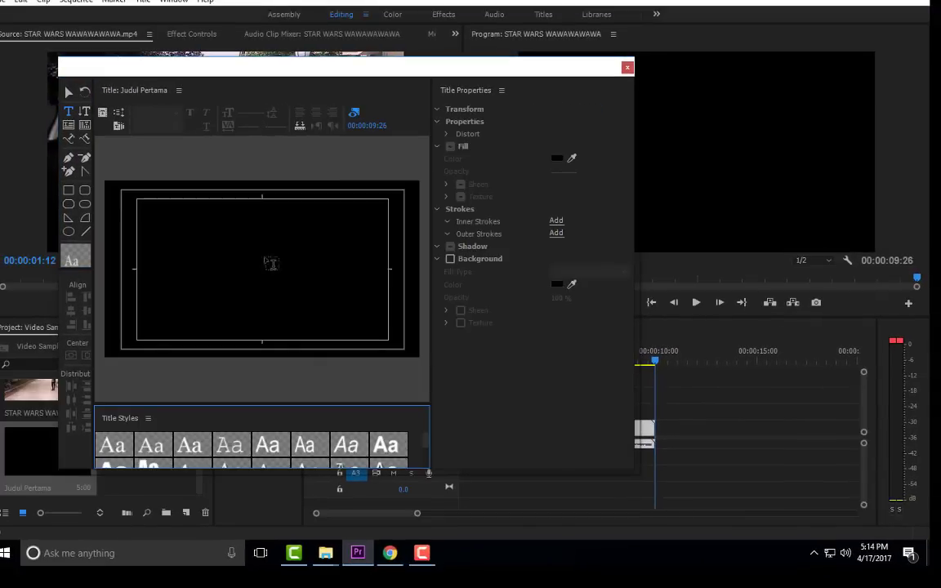
- Type four title lines (a person's name, VS, Darthvader, (Star Wars)) and move the text higher
click(230, 259)
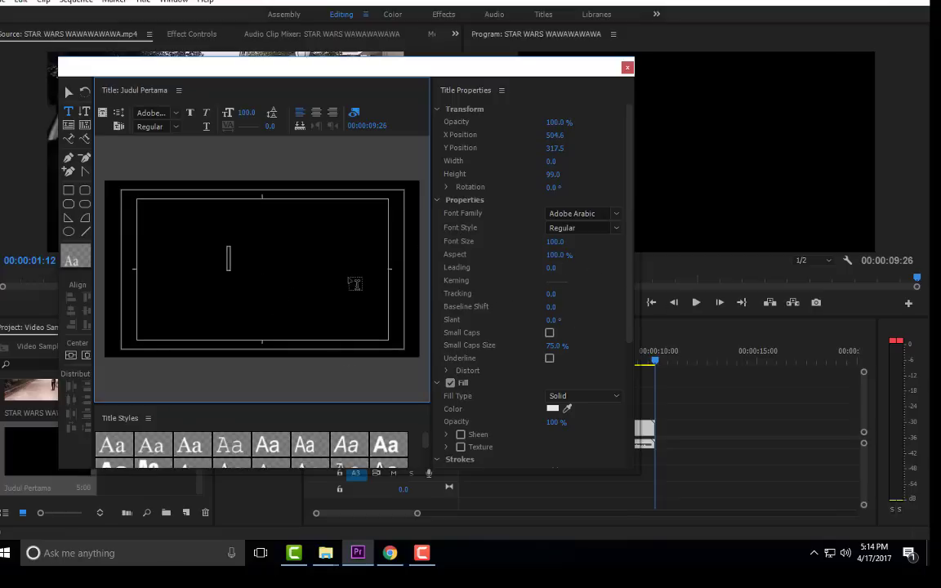
text(Aldila)
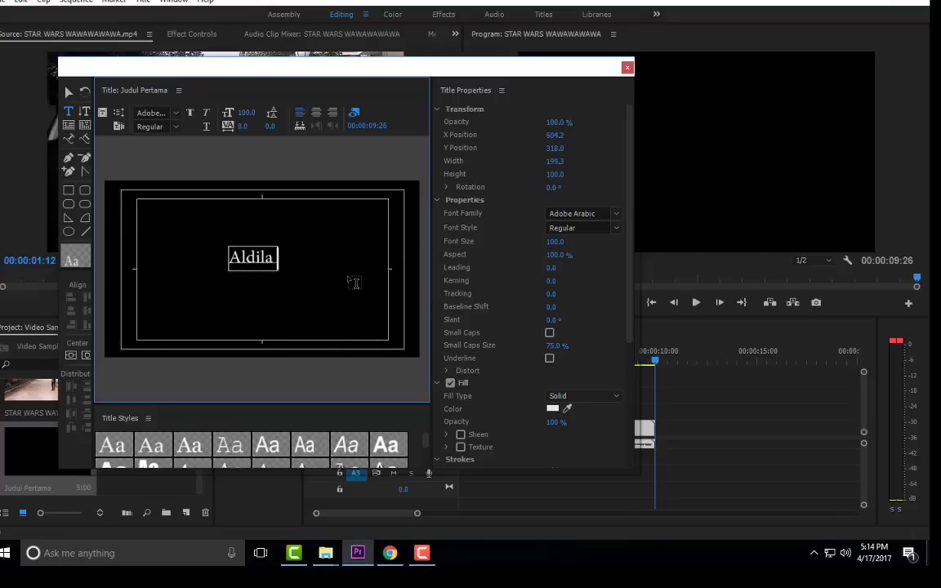
text( Putra)
key(Return)
text(VS)
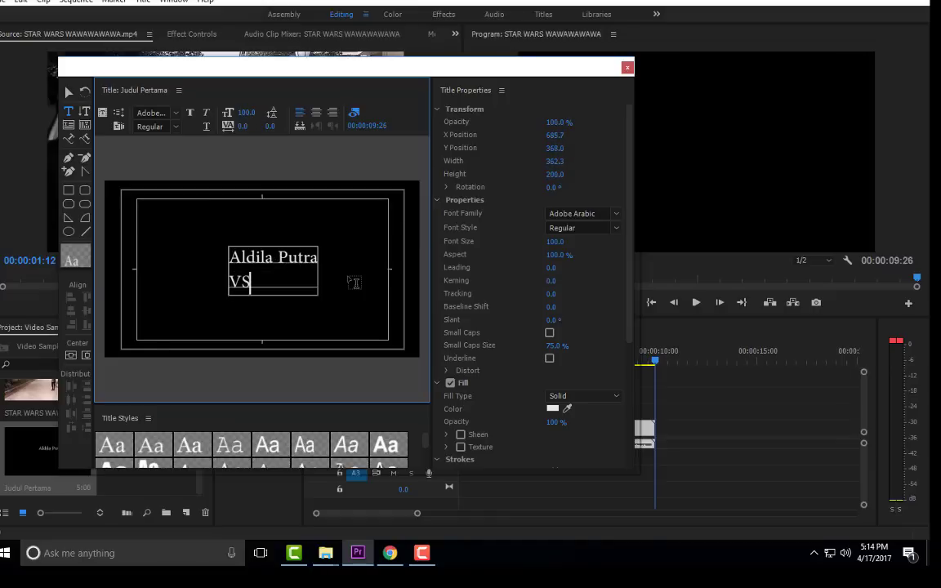
key(Return)
text(Darthvade)
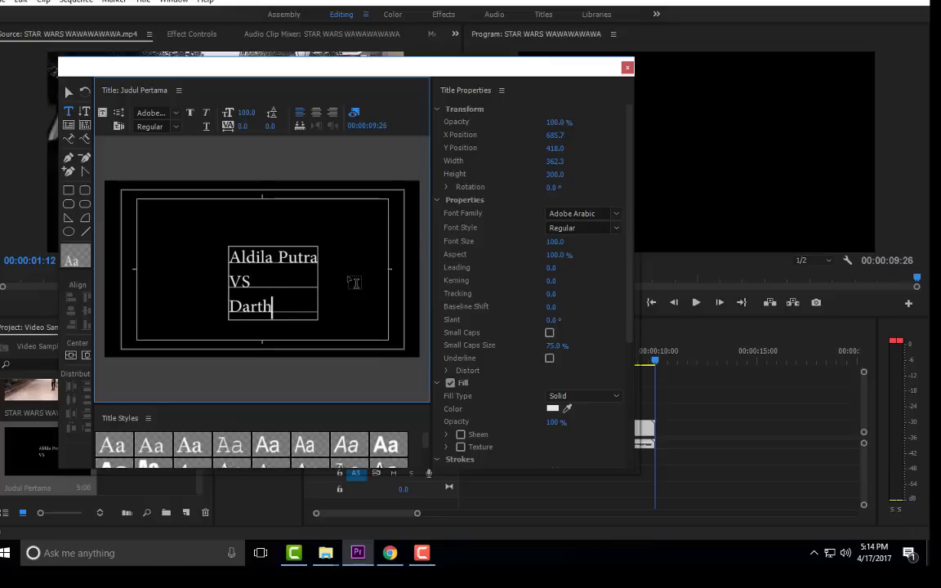
text(r)
key(Return)
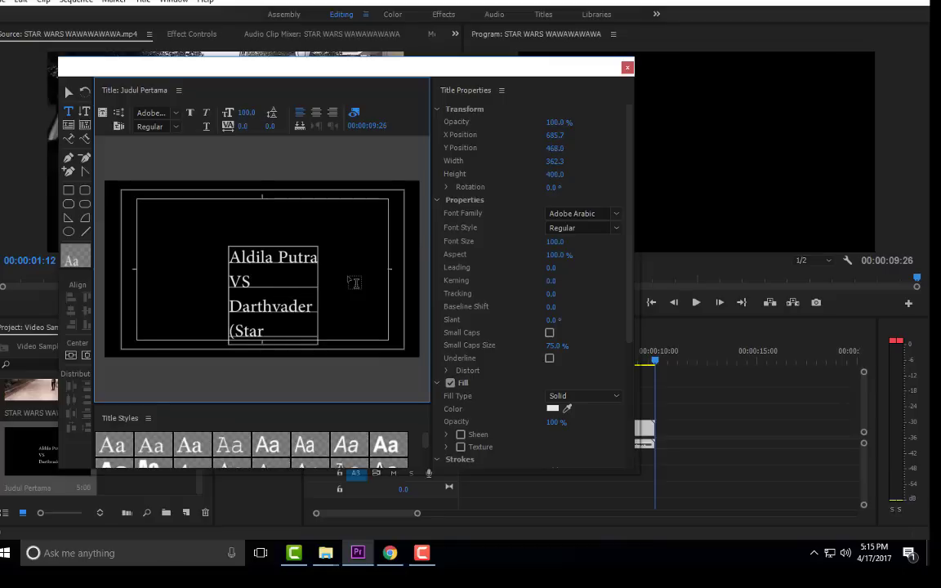
text( Wars)
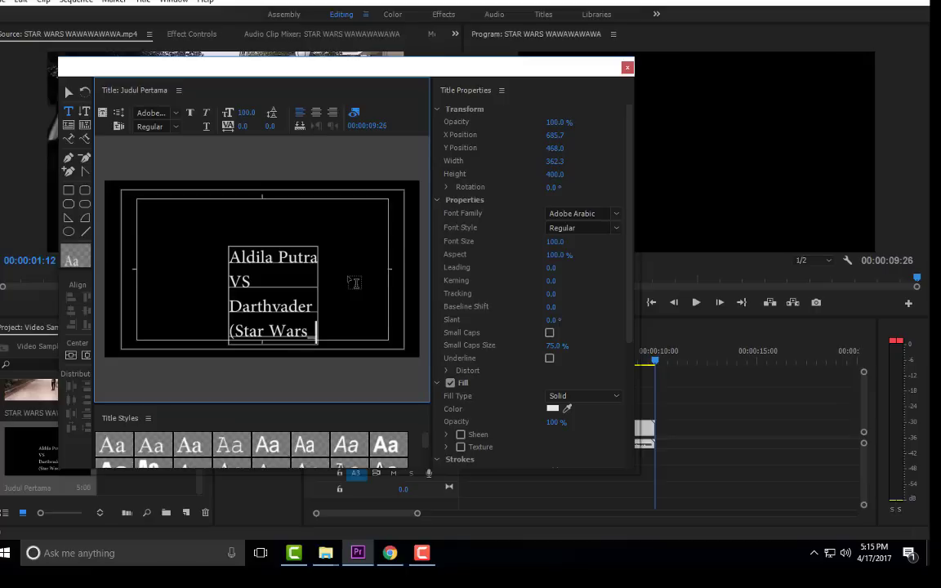
text())
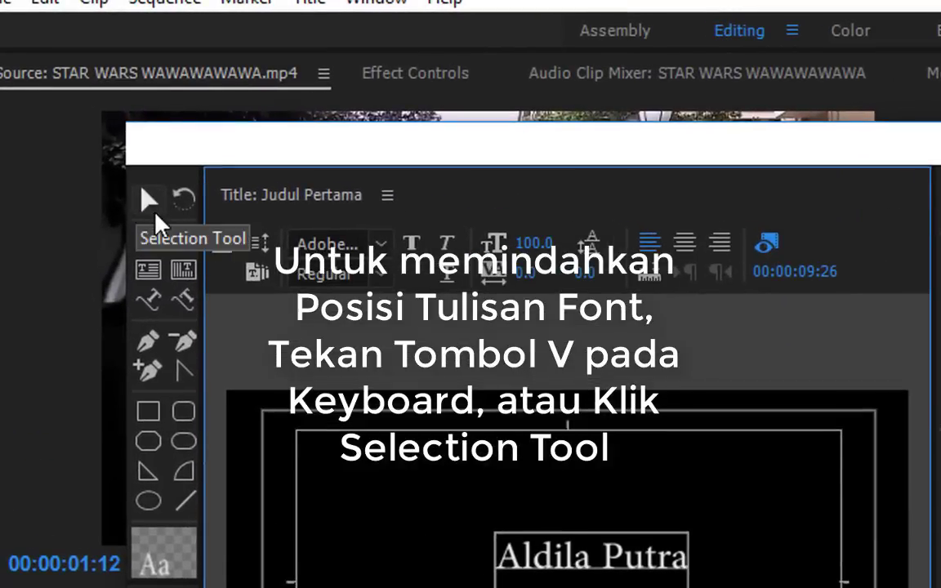
click(161, 211)
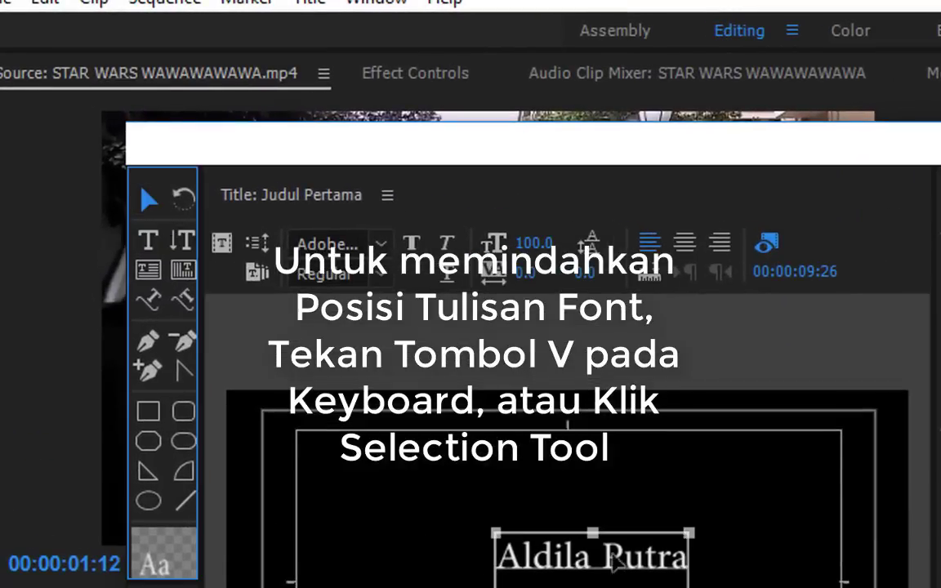
drag(591, 557, 554, 494)
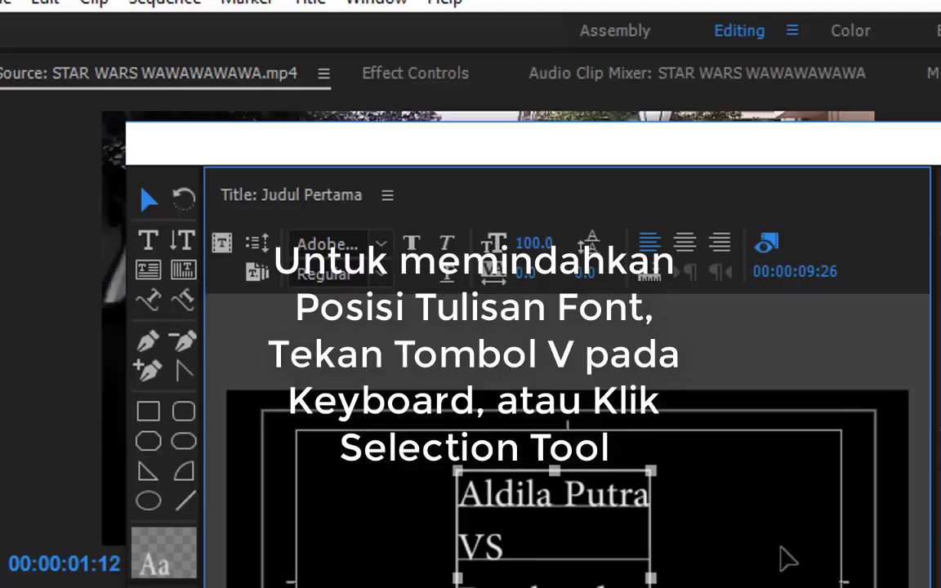
- Select all the title text and change its font family to Cooper Black
double_click(599, 496)
key(ctrl+a)
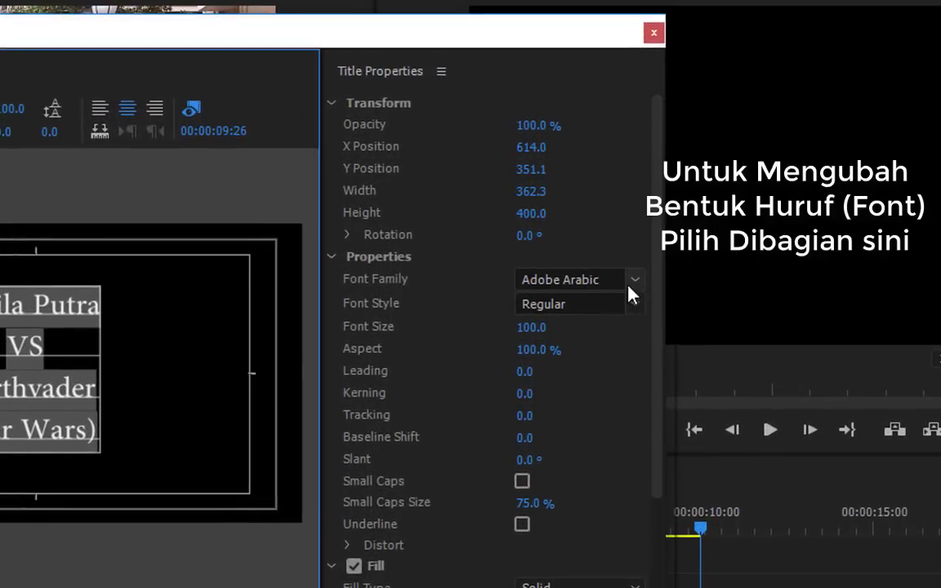
click(635, 283)
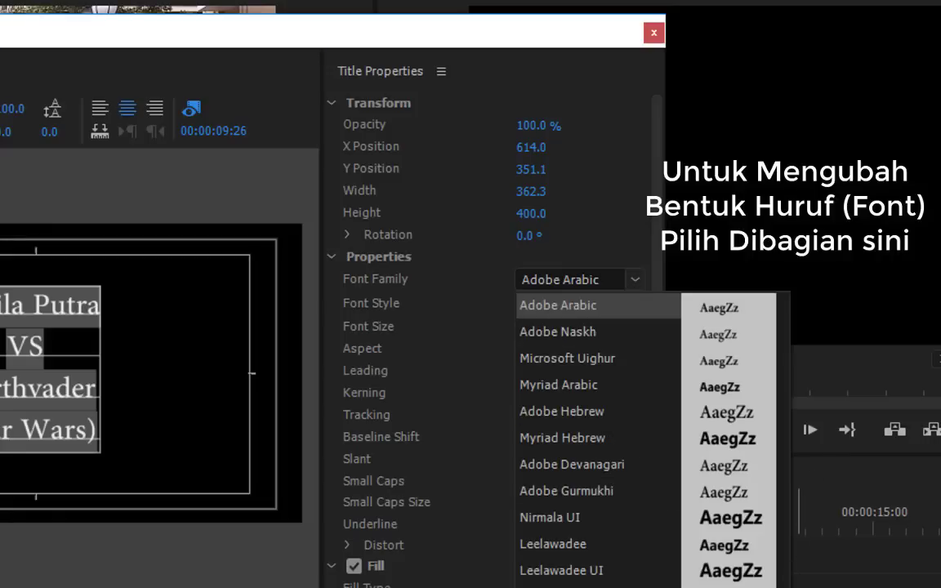
scroll(794, 487, down, 15)
scroll(806, 441, up, 5)
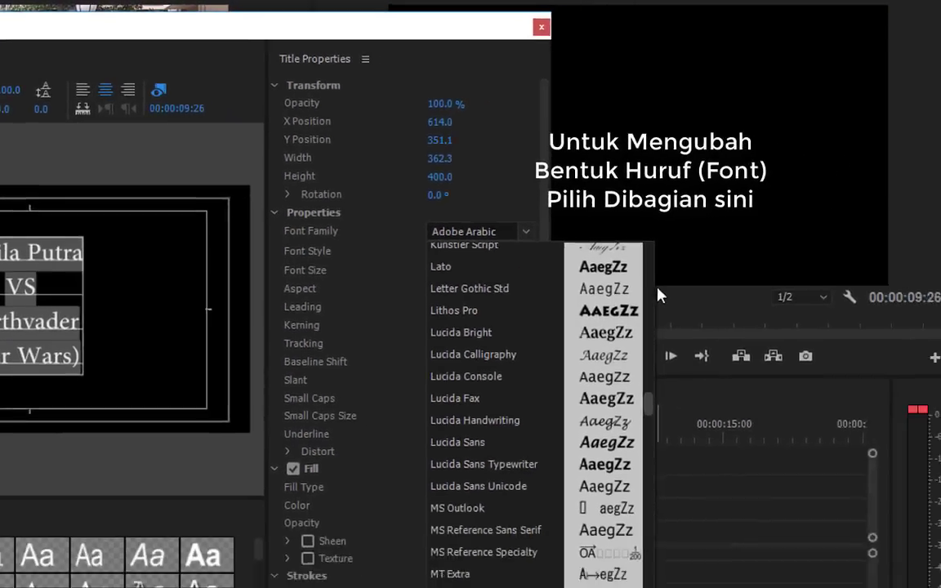
scroll(657, 295, up, 8)
scroll(594, 142, up, 5)
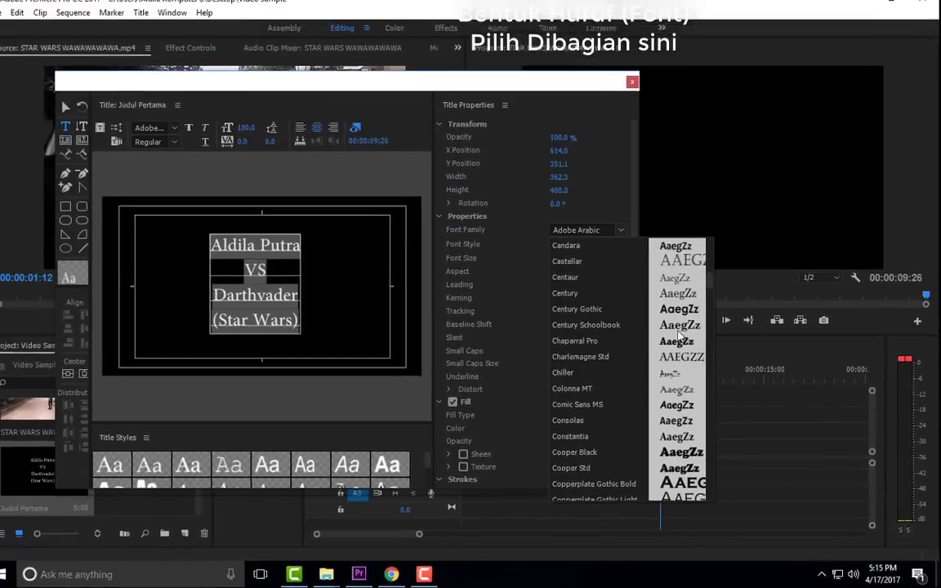
click(577, 455)
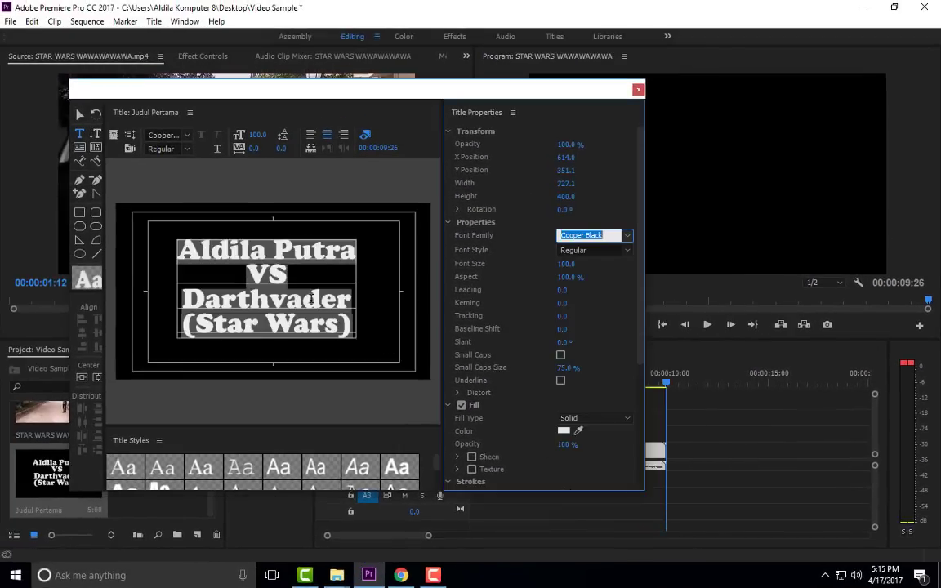
click(308, 299)
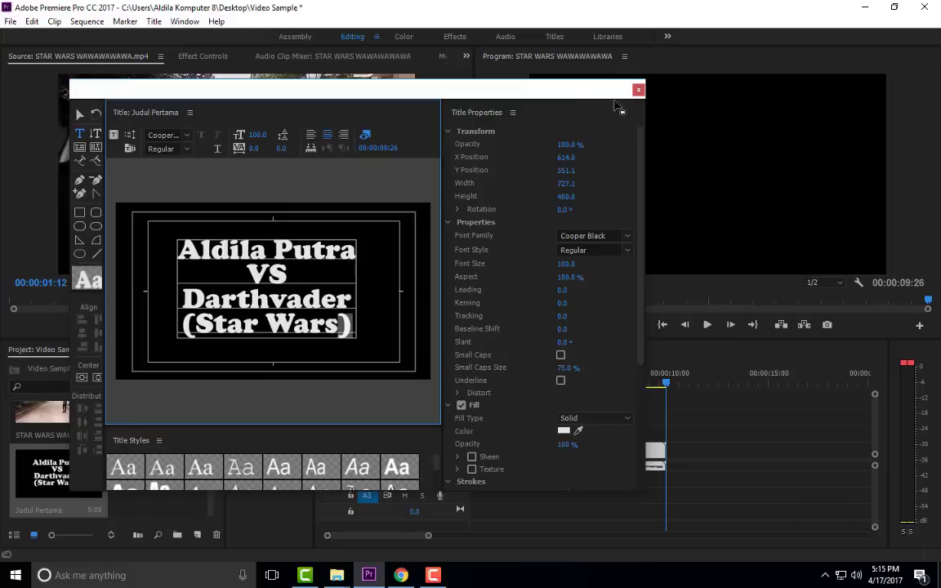
- Close the Title designer, reopen Judul Pertama to check it, then close it again
click(639, 91)
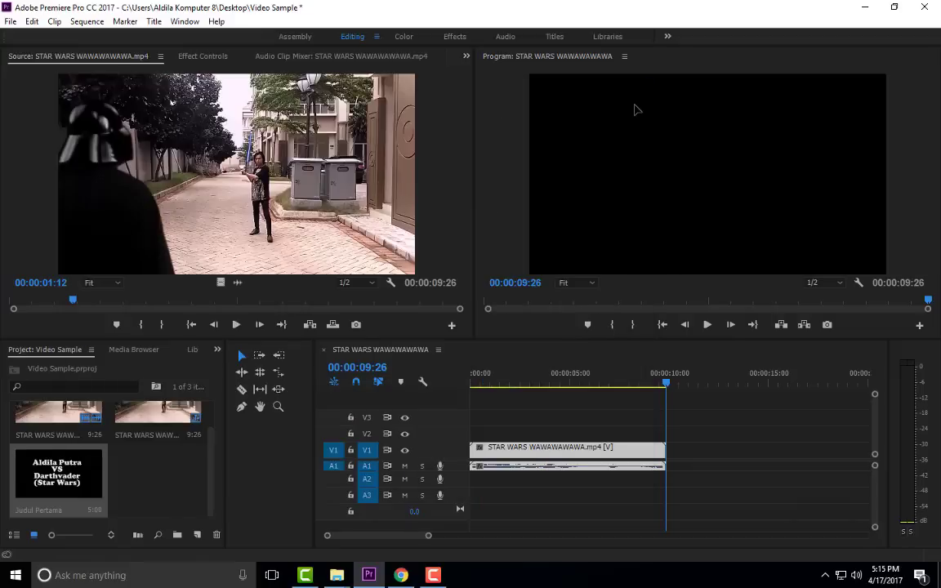
double_click(64, 480)
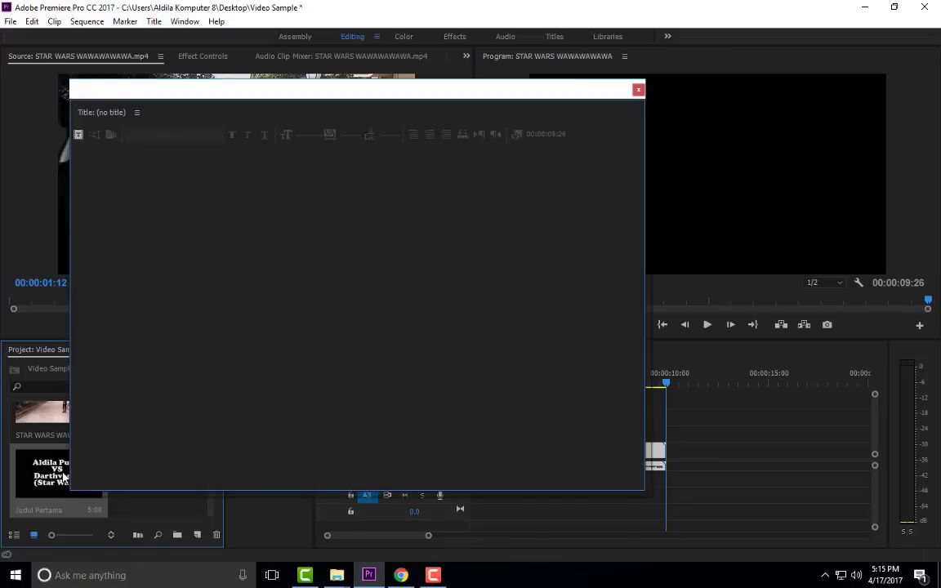
click(638, 90)
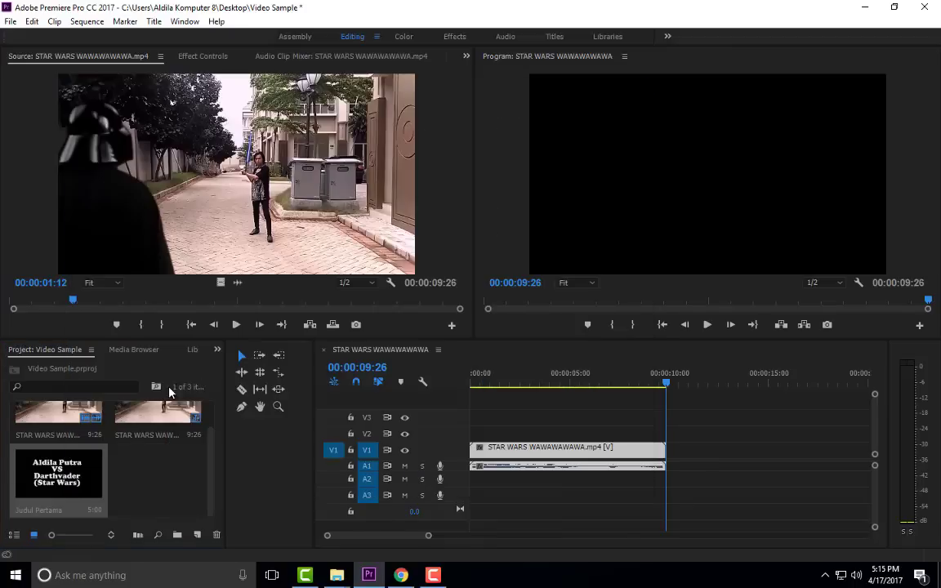
right_click(63, 491)
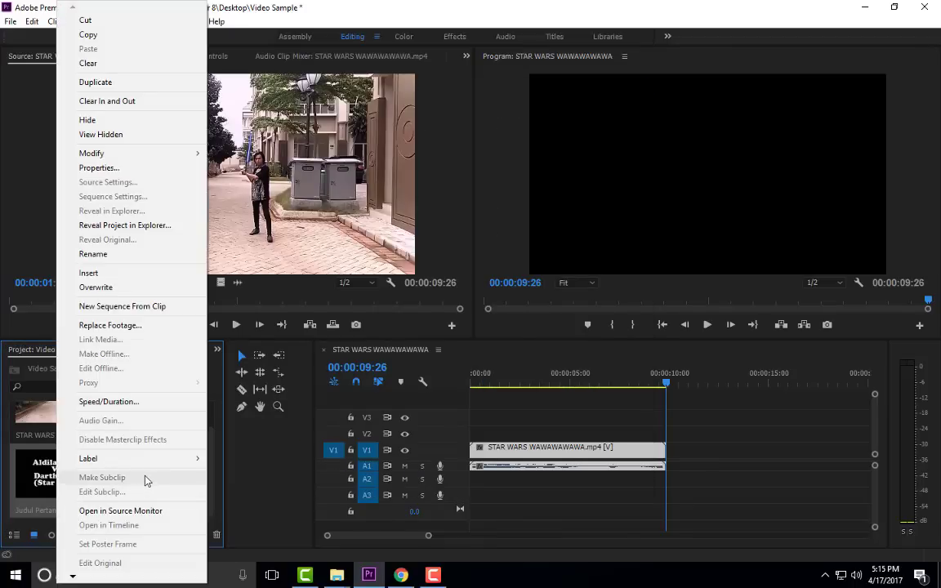
click(215, 472)
mouse_move(58, 474)
mouse_down()
mouse_move(490, 425)
mouse_move(469, 430)
mouse_move(572, 447)
mouse_up()
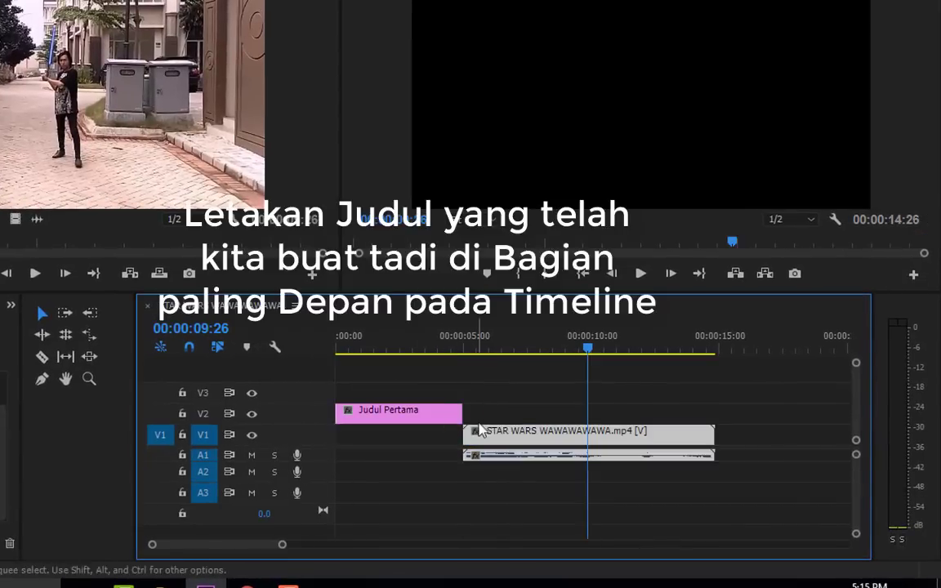
drag(462, 413, 378, 412)
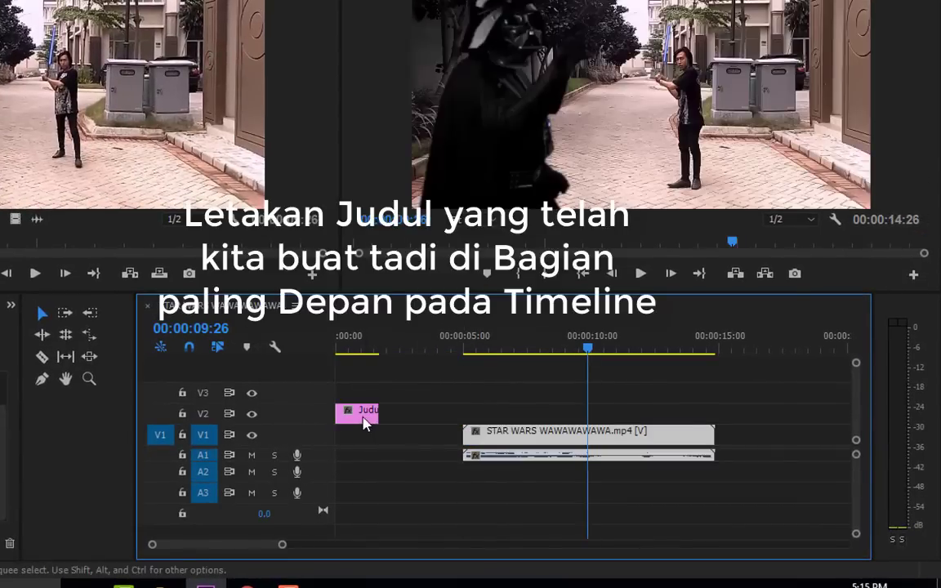
drag(467, 433, 383, 433)
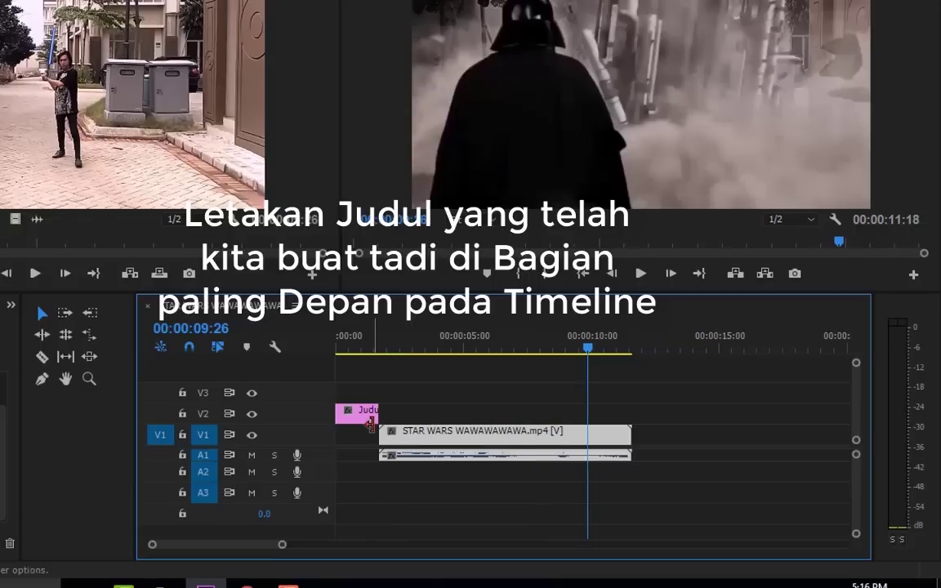
drag(588, 349, 335, 349)
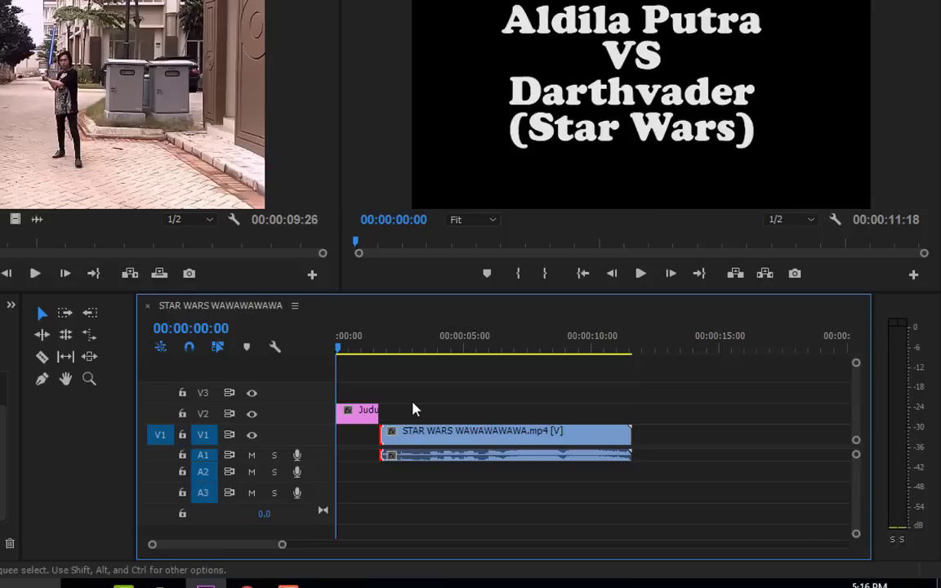
click(642, 275)
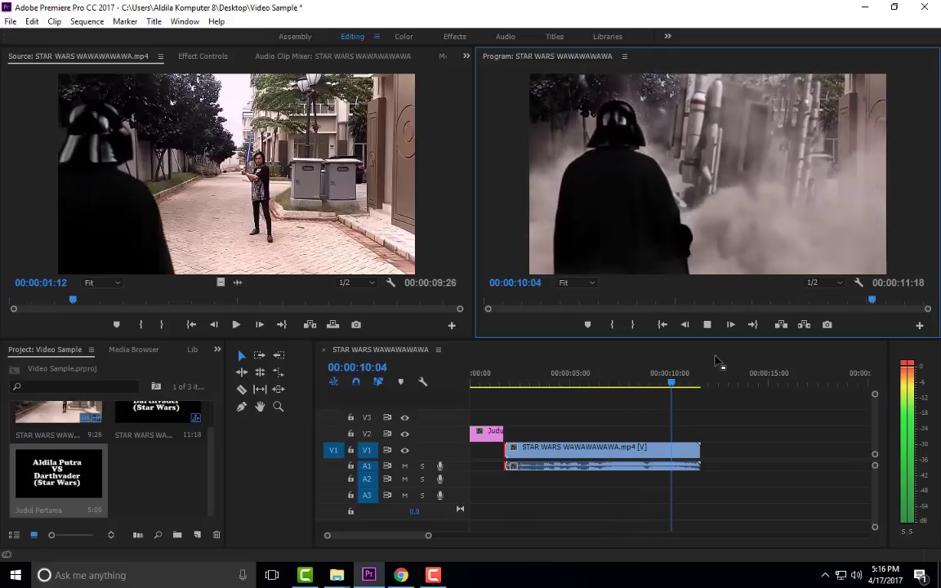
click(709, 327)
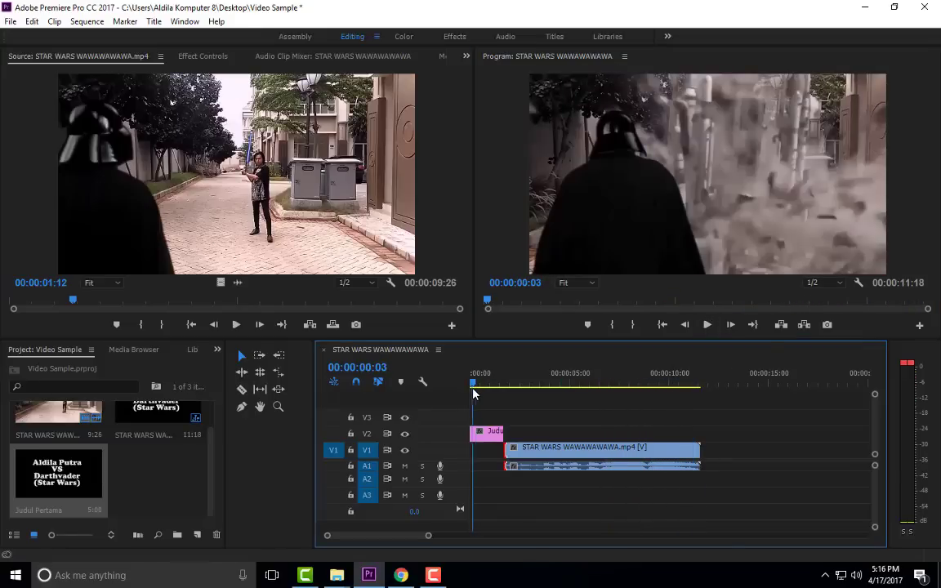
click(520, 439)
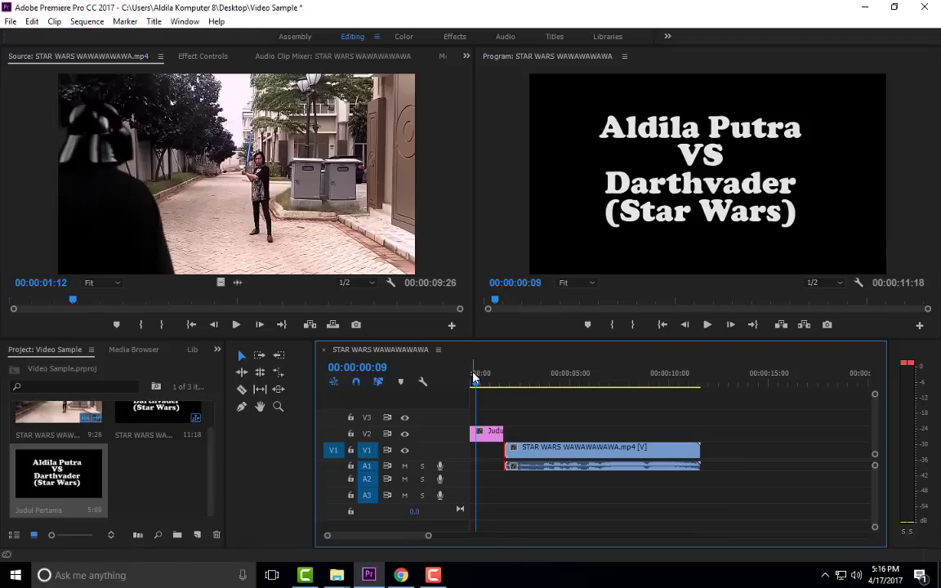
drag(478, 379, 476, 381)
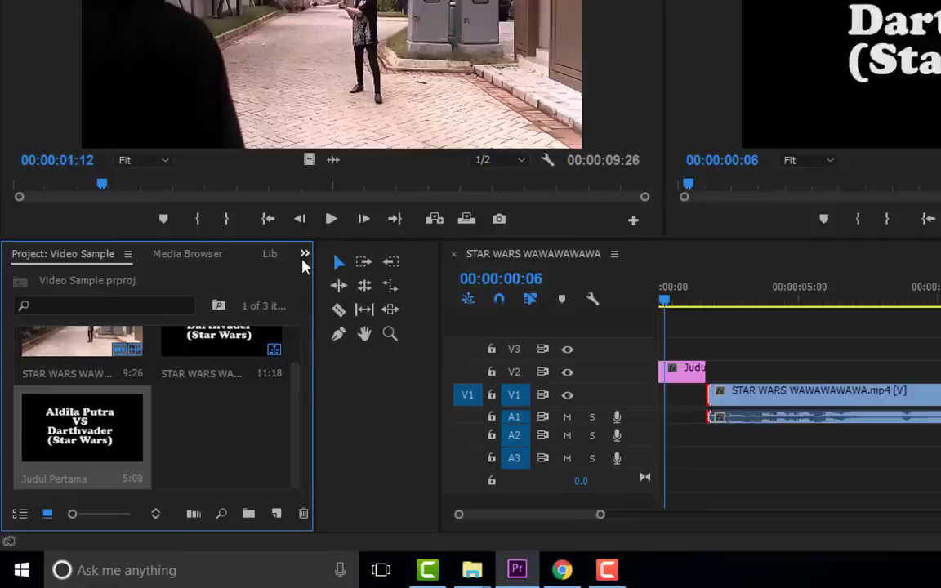
- Show the Effects panel and expand Video Transitions > Dissolve
click(219, 351)
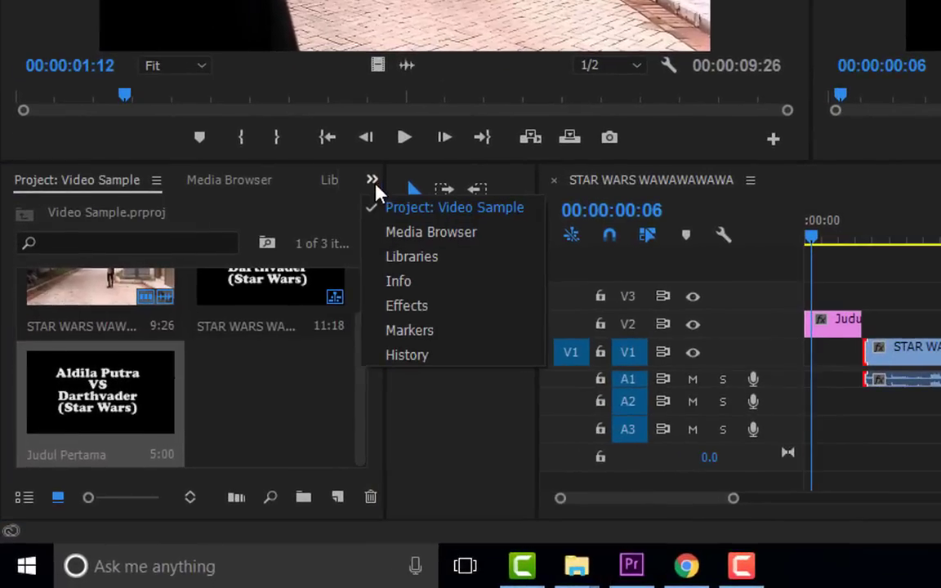
click(427, 304)
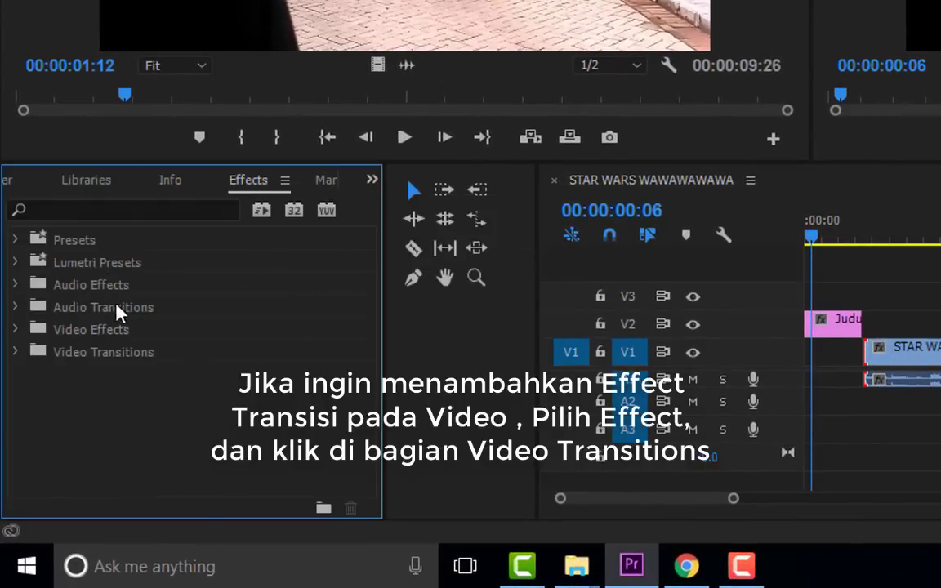
double_click(123, 354)
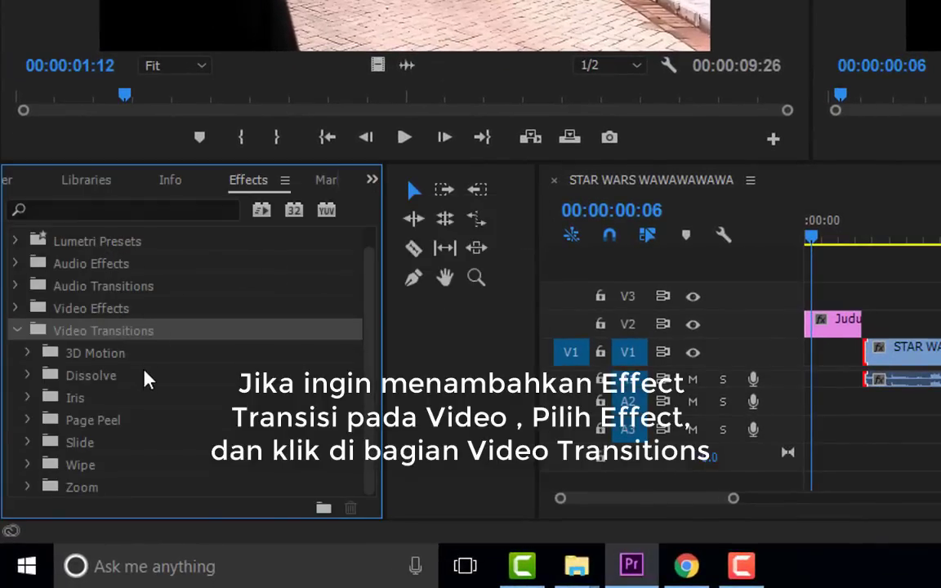
scroll(154, 408, up, 1)
scroll(157, 411, down, 1)
click(88, 382)
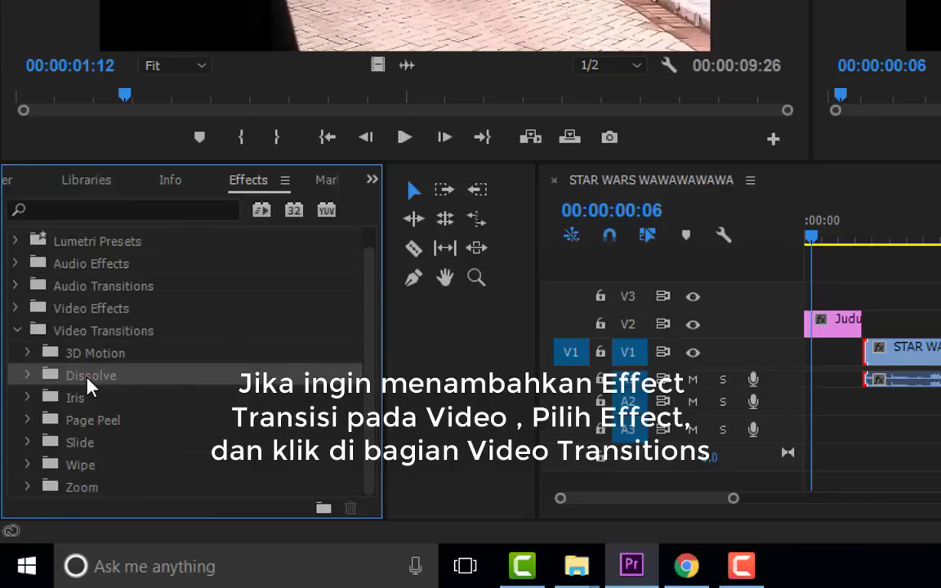
double_click(87, 381)
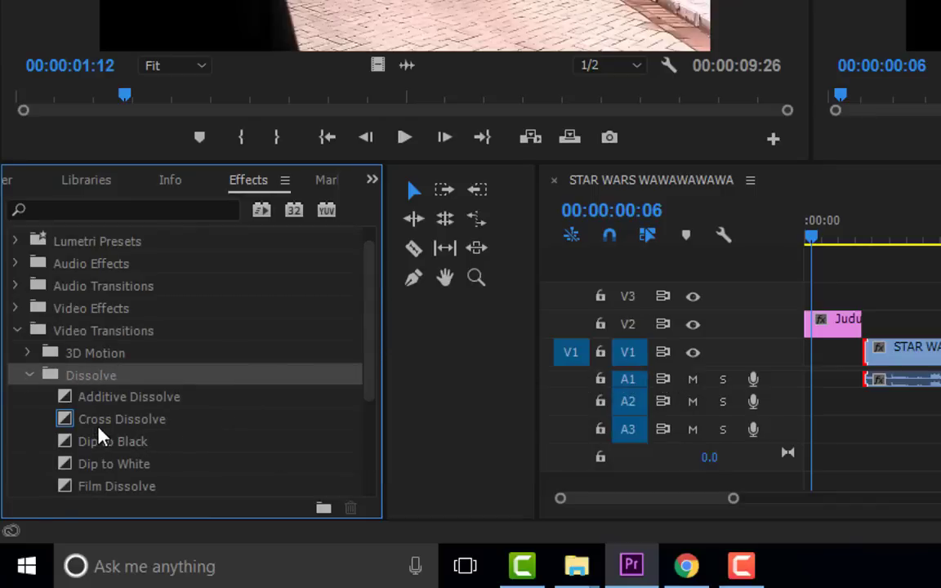
- Make Cross Dissolve the default transition and apply it to both ends of the title clip
right_click(125, 421)
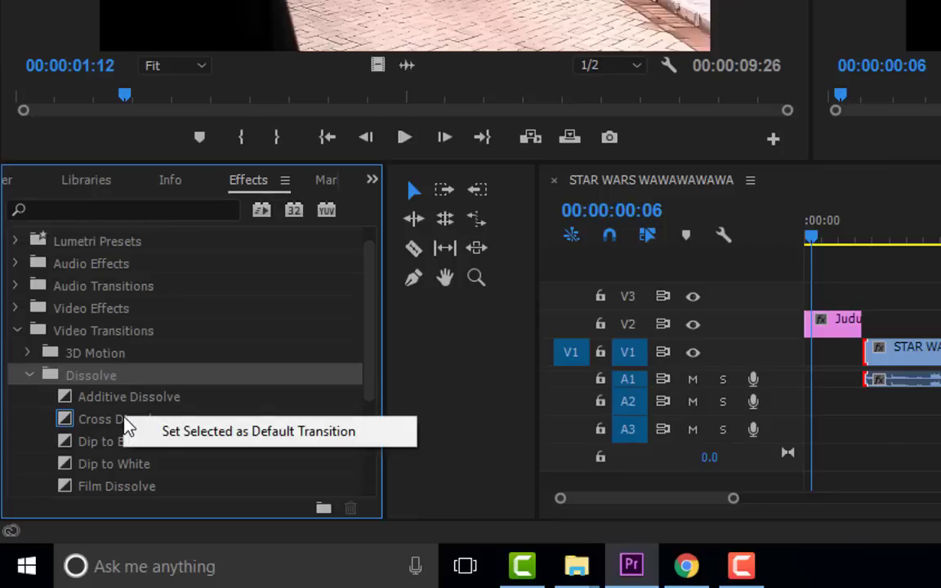
click(184, 433)
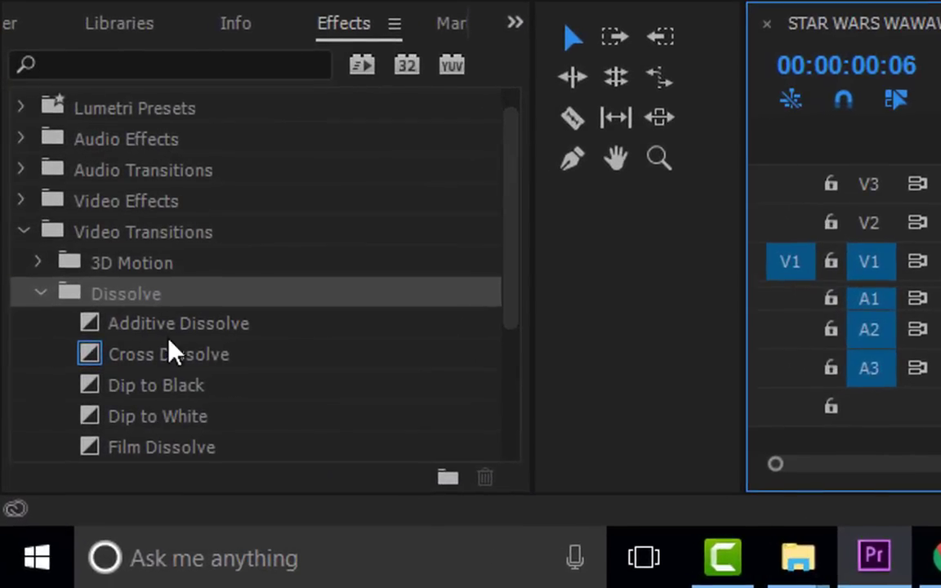
right_click(148, 390)
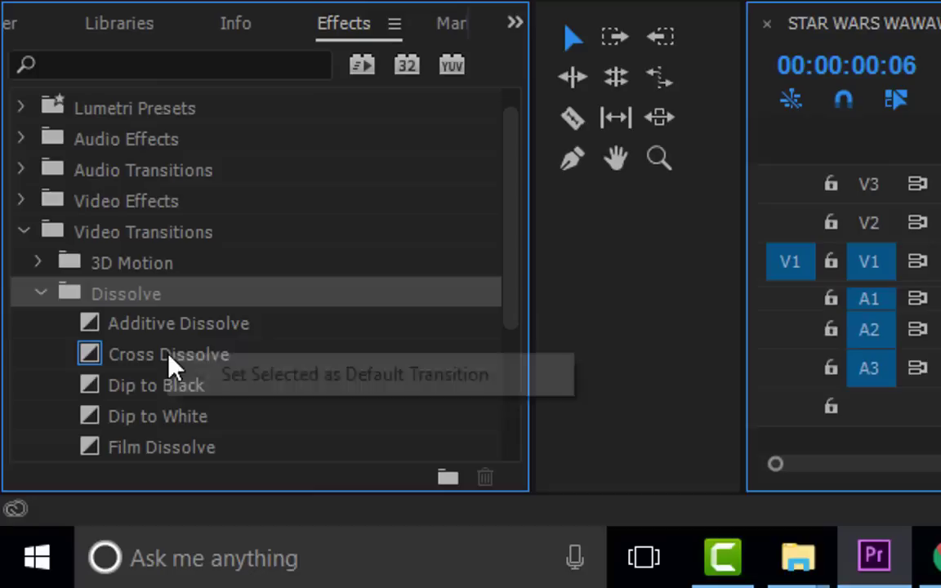
click(290, 388)
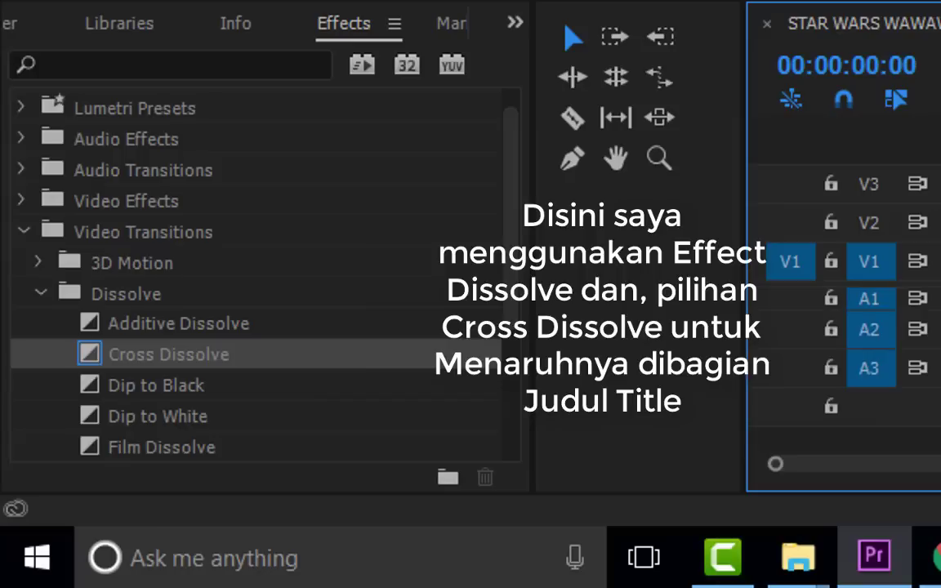
key(space)
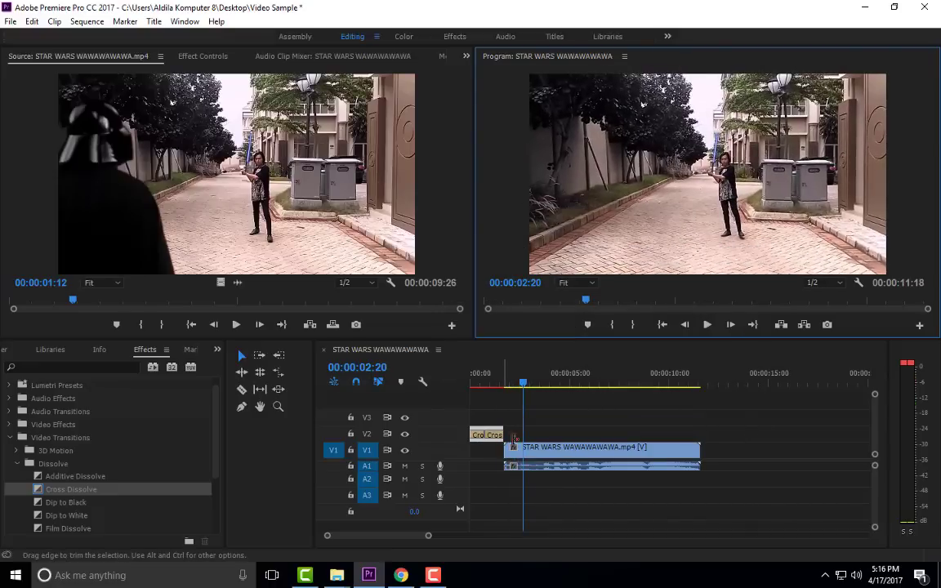
- Lengthen the Cross Dissolve at the title's end, play from the start, and scrub back to the fade
drag(513, 438, 523, 448)
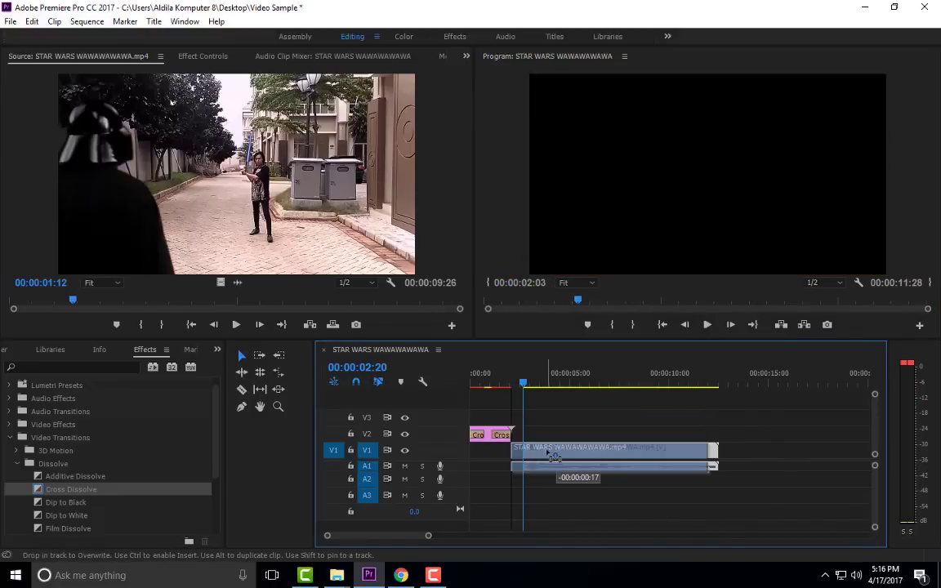
drag(523, 381, 420, 384)
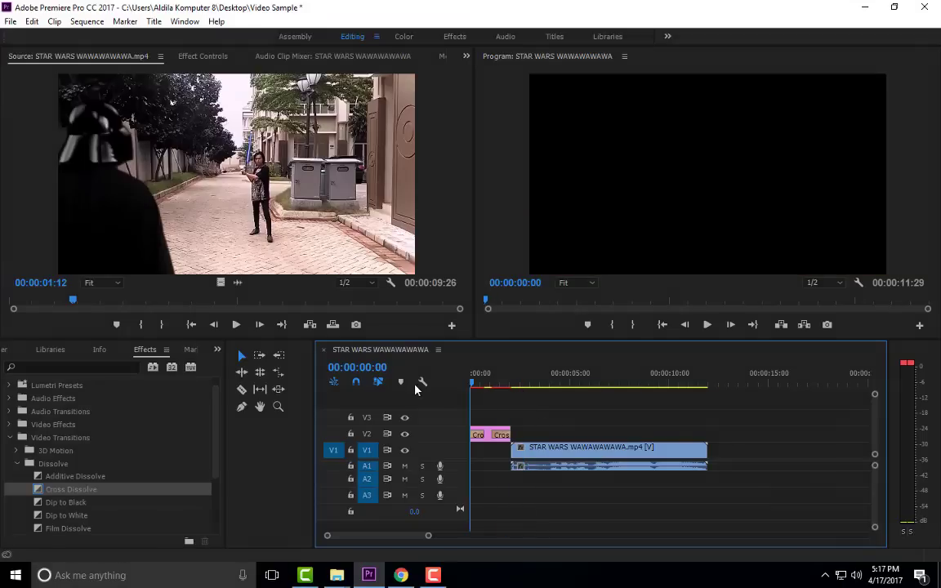
key(space)
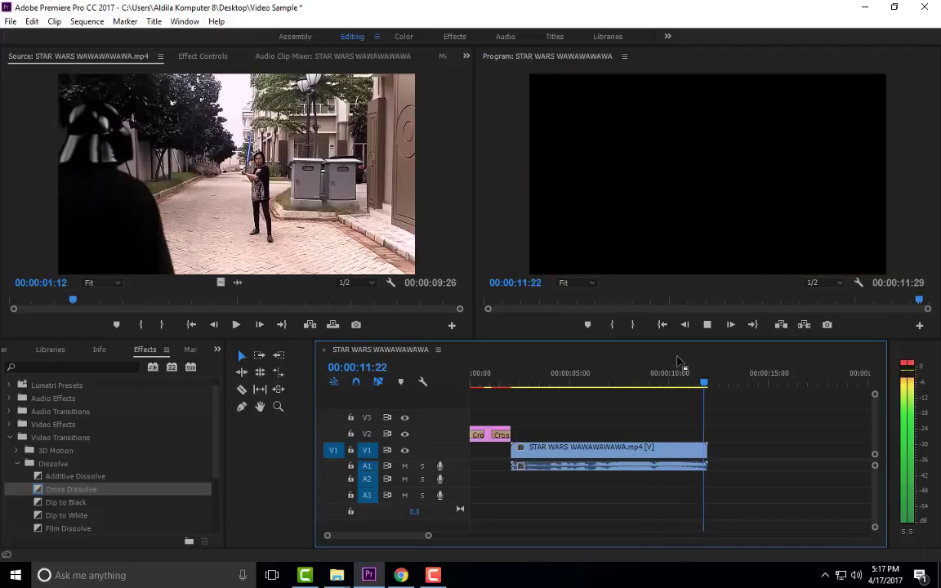
drag(500, 388, 620, 390)
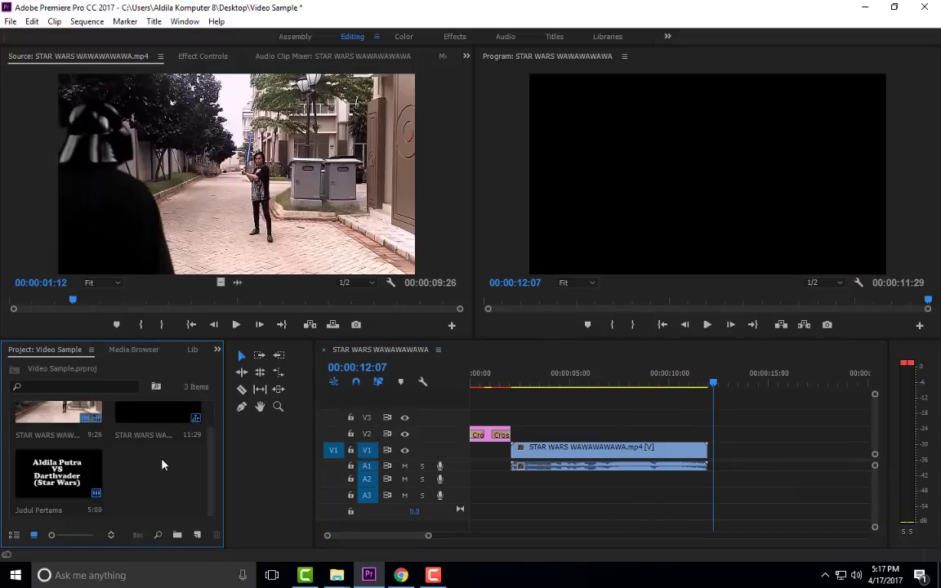
- Create a new Default Roll title named 'Ending'
click(153, 21)
mouse_move(209, 55)
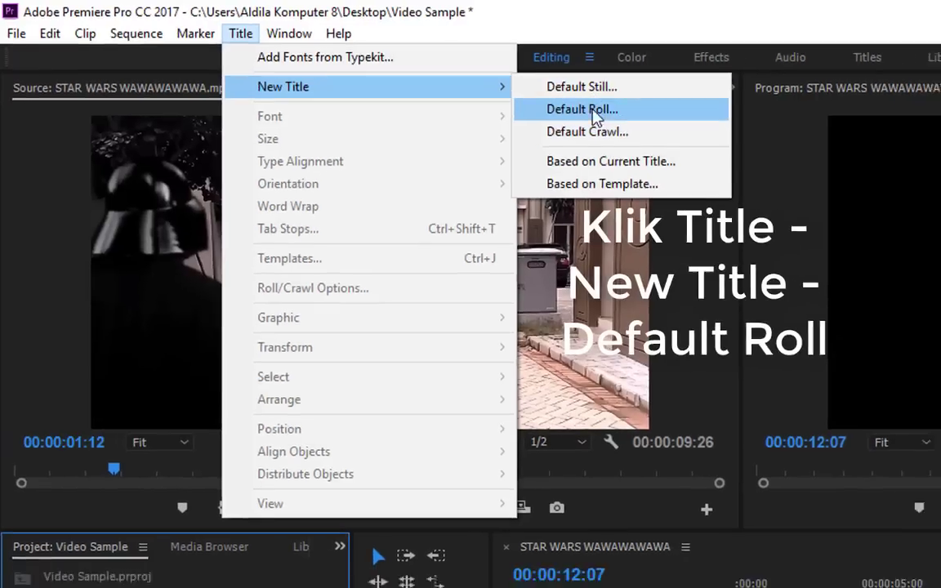
click(590, 116)
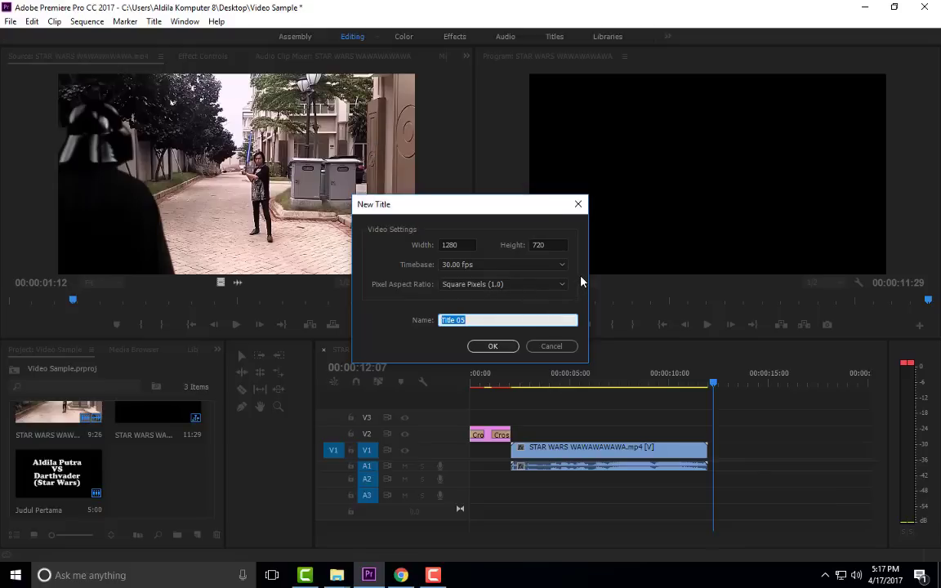
key(BackSpace)
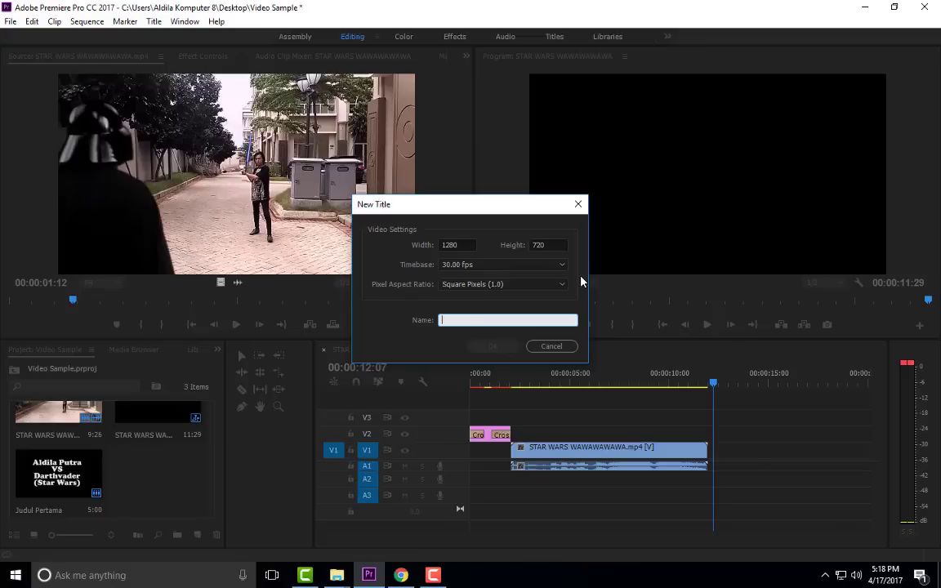
text(Ending)
click(497, 347)
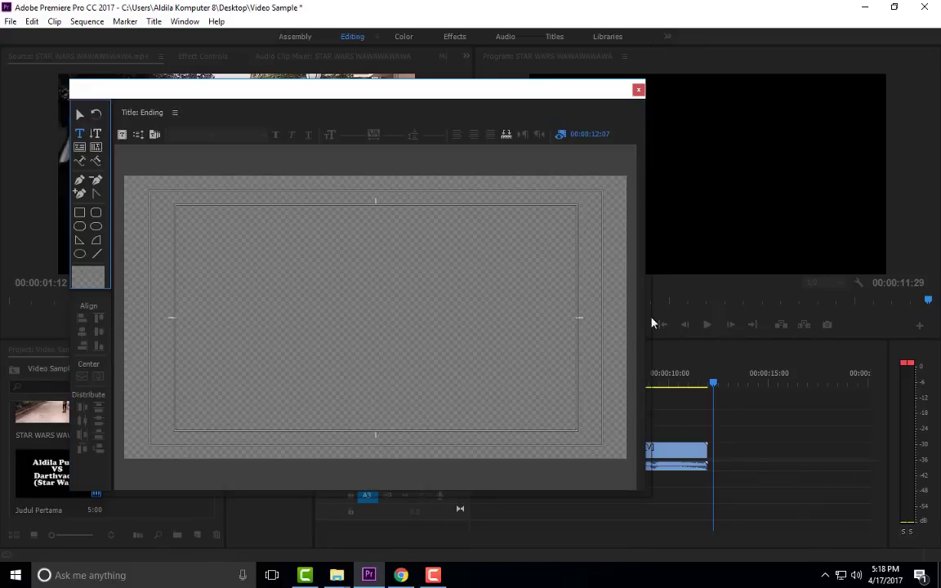
- Type 'Star Wars Film', then the editor and designer credit lines with the person's name
click(255, 278)
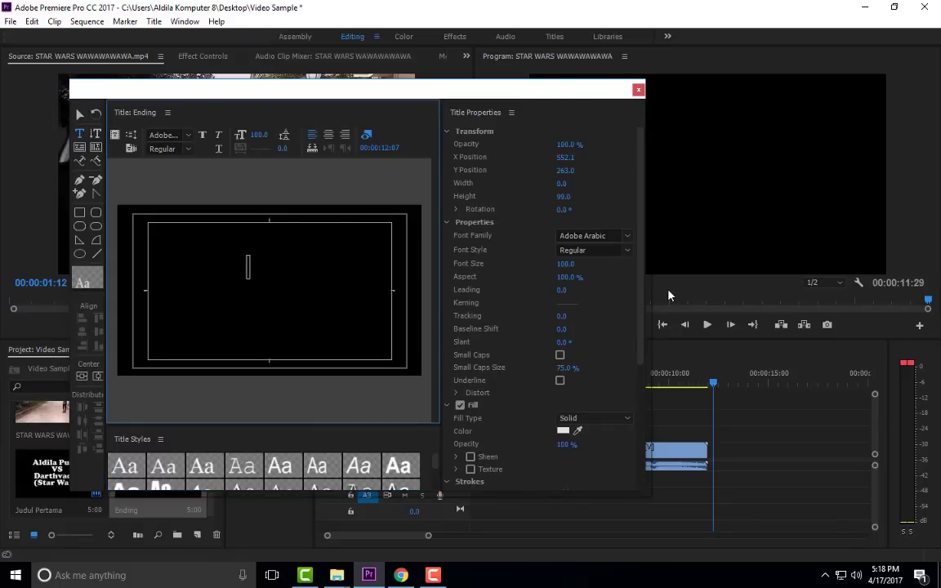
text(S)
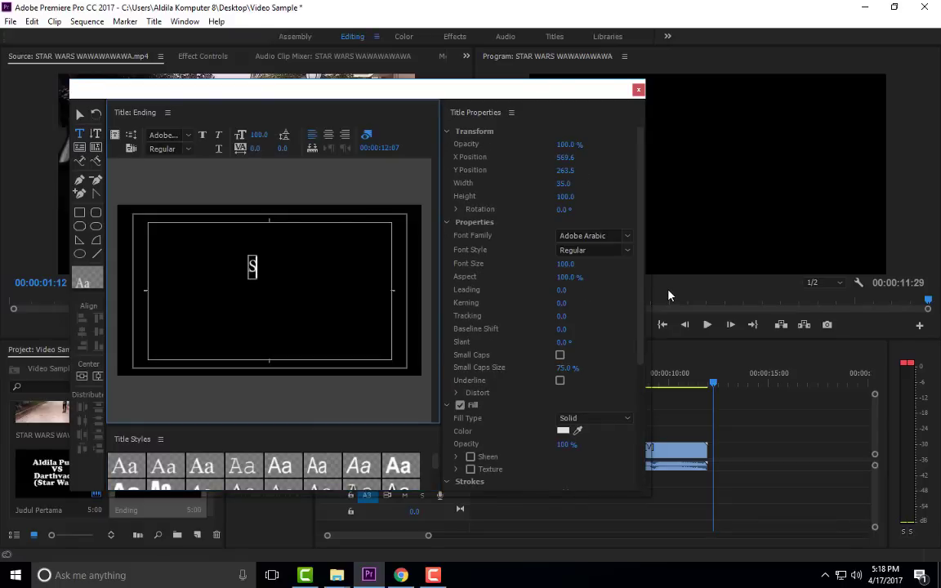
text(tar)
text( Wars Film)
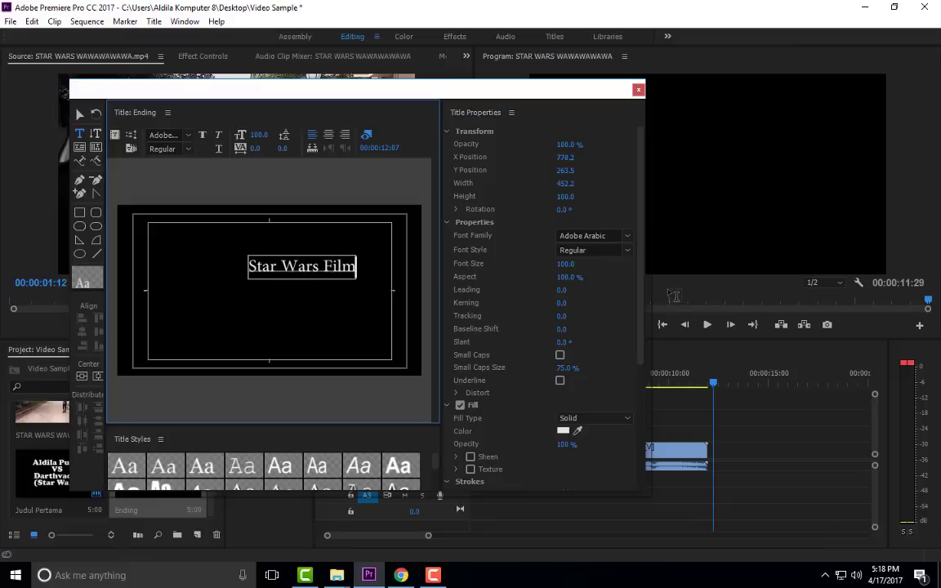
key(Return)
text(Editor By )
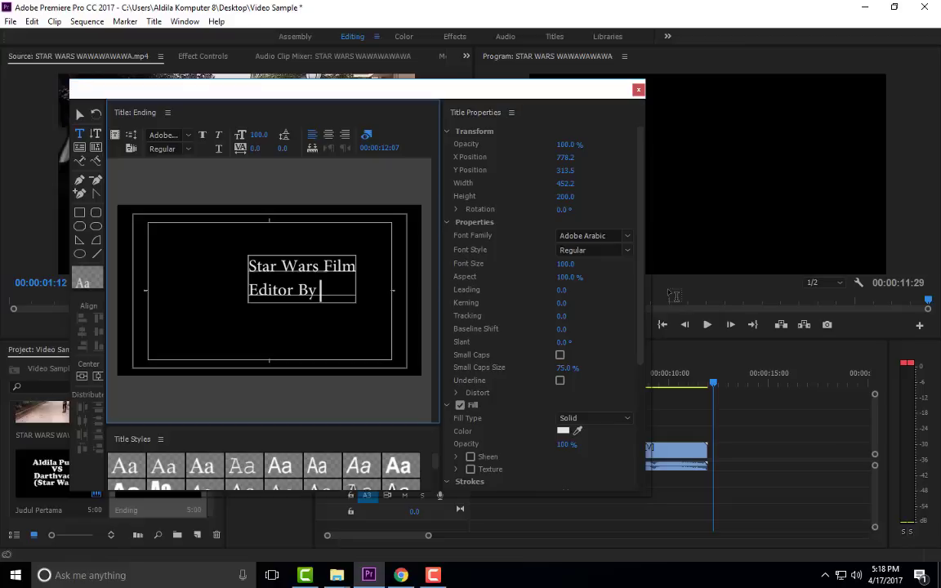
text(: Aldil)
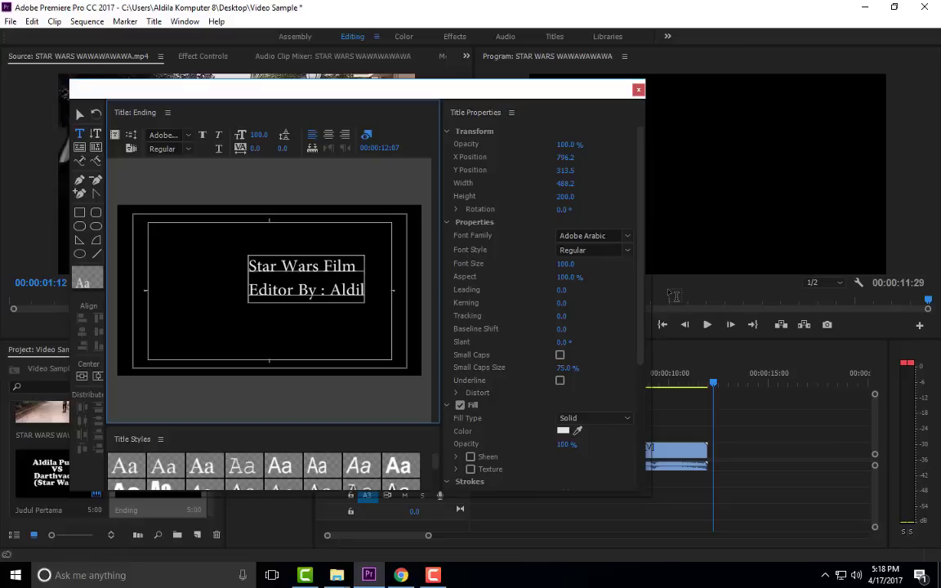
text(a)
key(Return)
text(De)
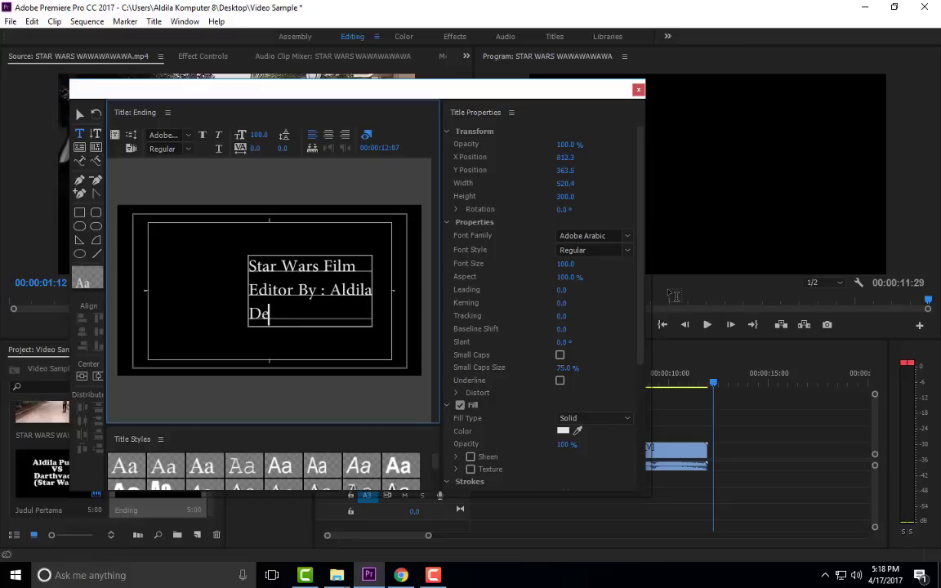
text(signer : A)
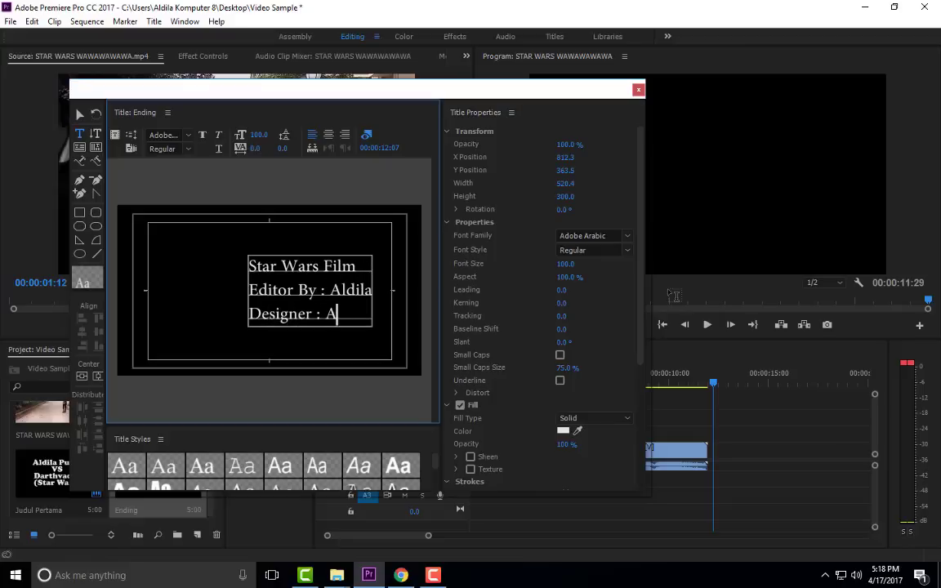
text(ldila)
key(Return)
- Add the artist and audio credit lines, then Crew 1, crew 2 and crew 3
text(Artist      :)
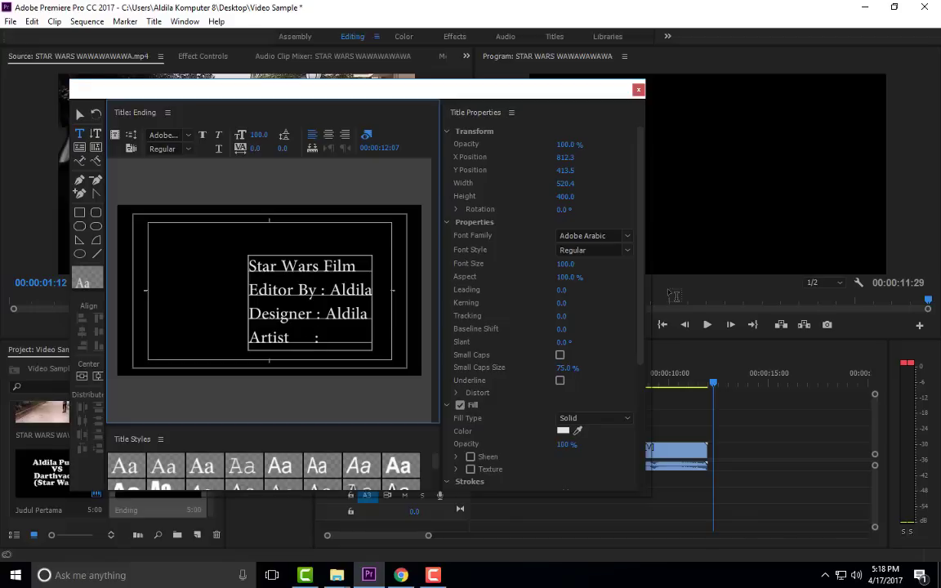
text(la)
key(Return)
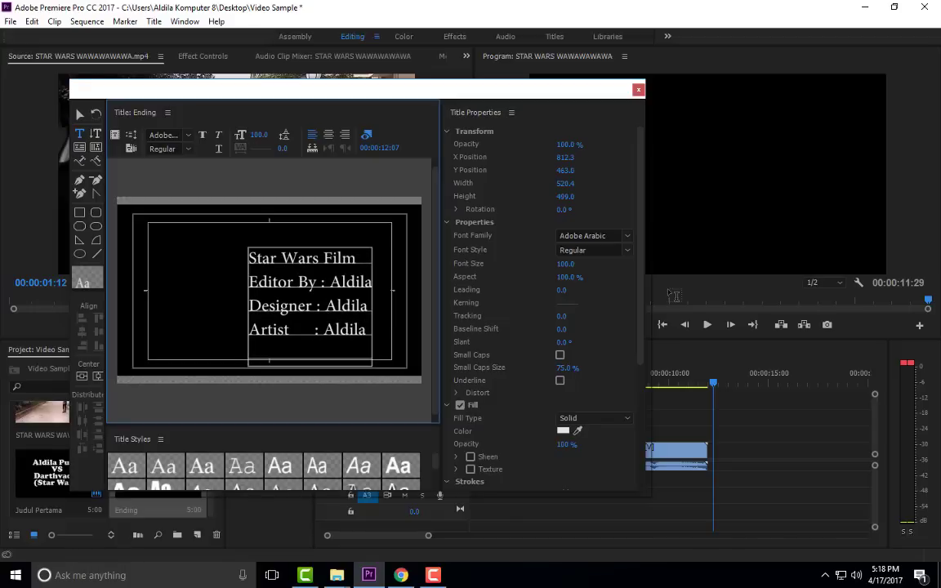
text(Audio    : Al)
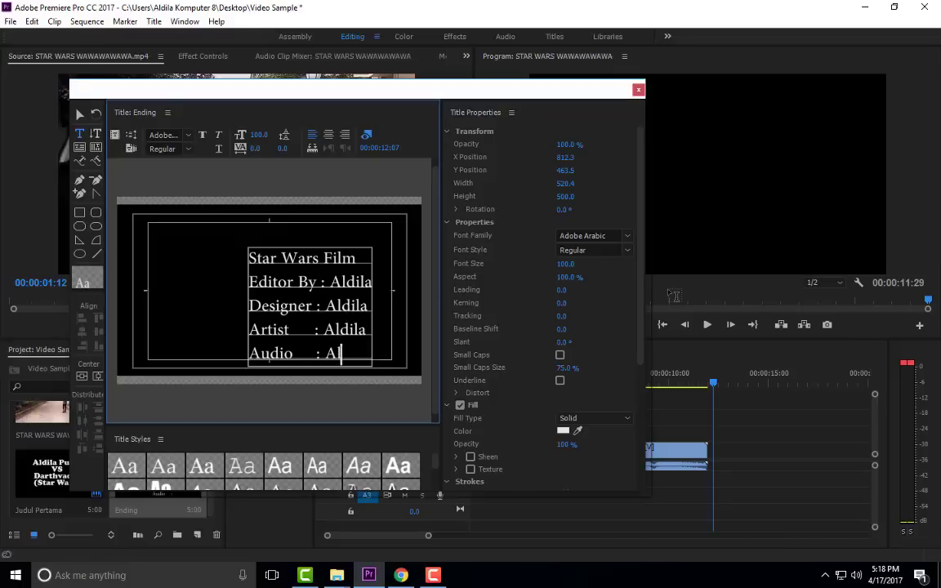
text(a)
key(Return)
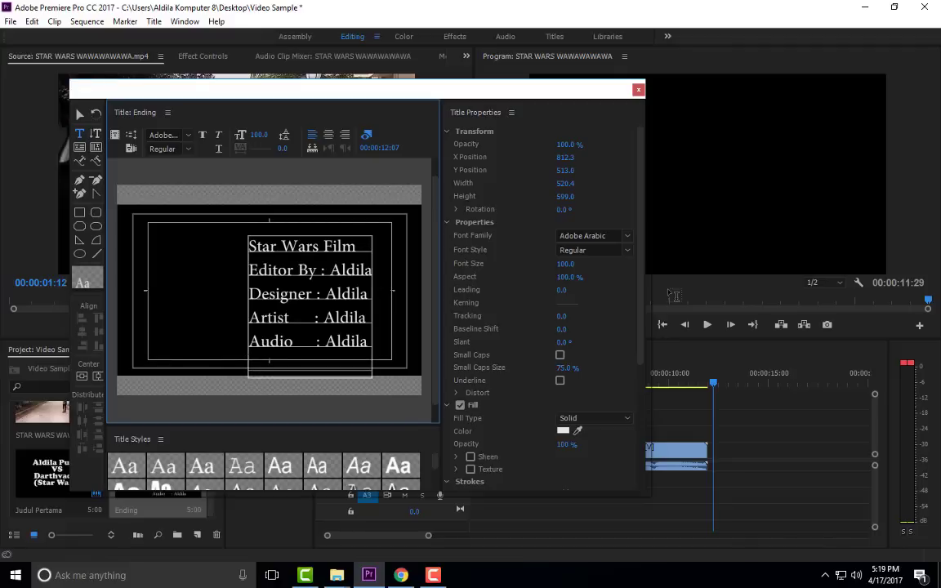
text(Crew )
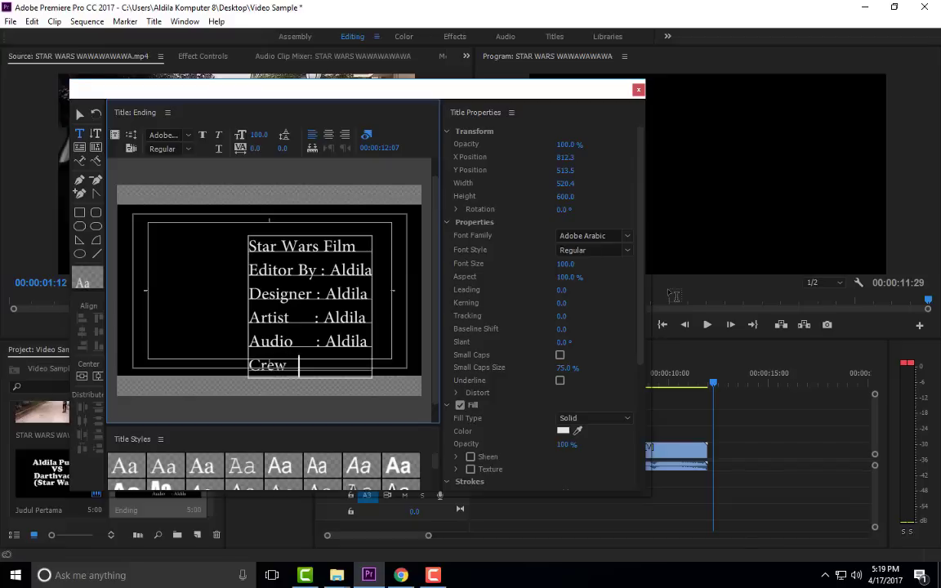
text(1)
key(Return)
text(C)
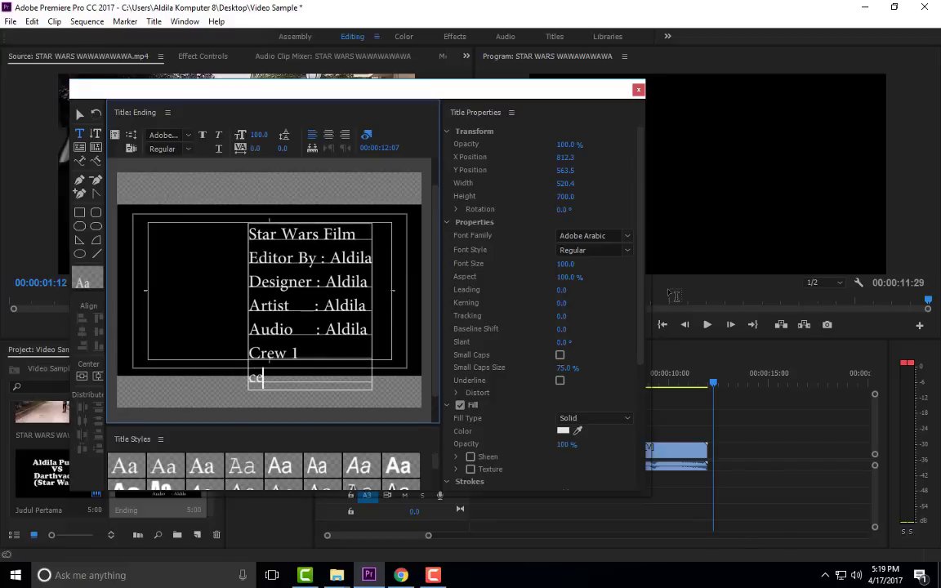
text(2)
key(Return)
text(cre)
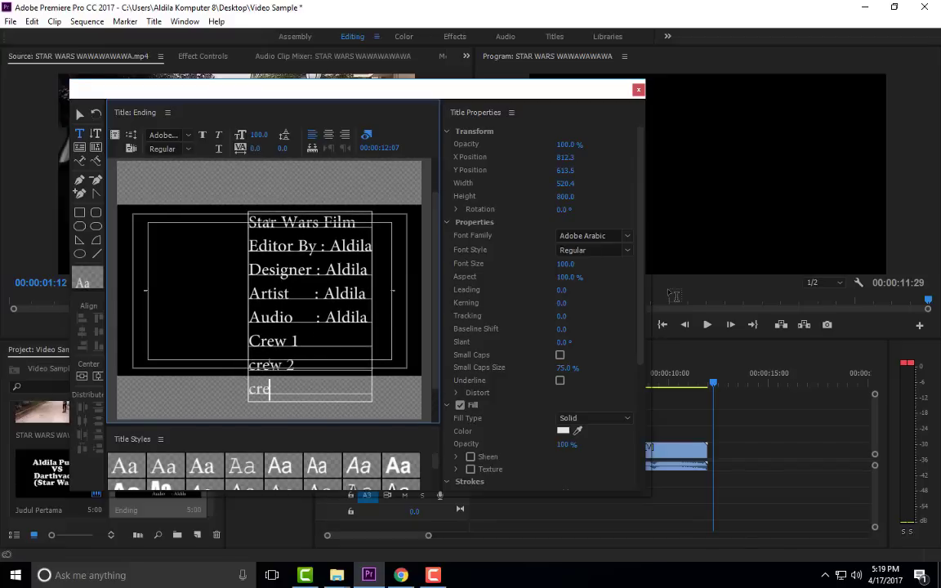
text(w 3)
key(Return)
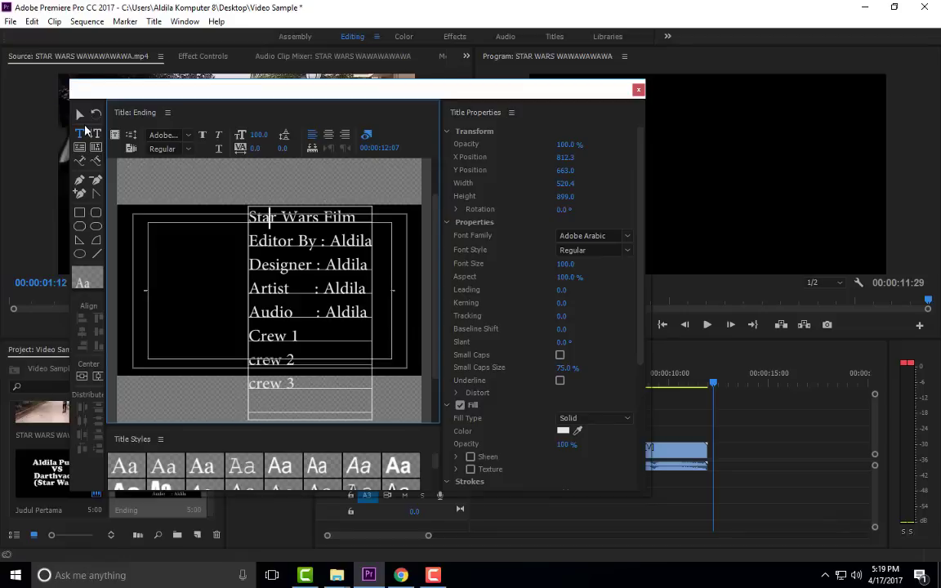
- Select the credits text box with the Selection tool and reposition it within the frame
click(79, 113)
click(356, 247)
drag(349, 269, 318, 270)
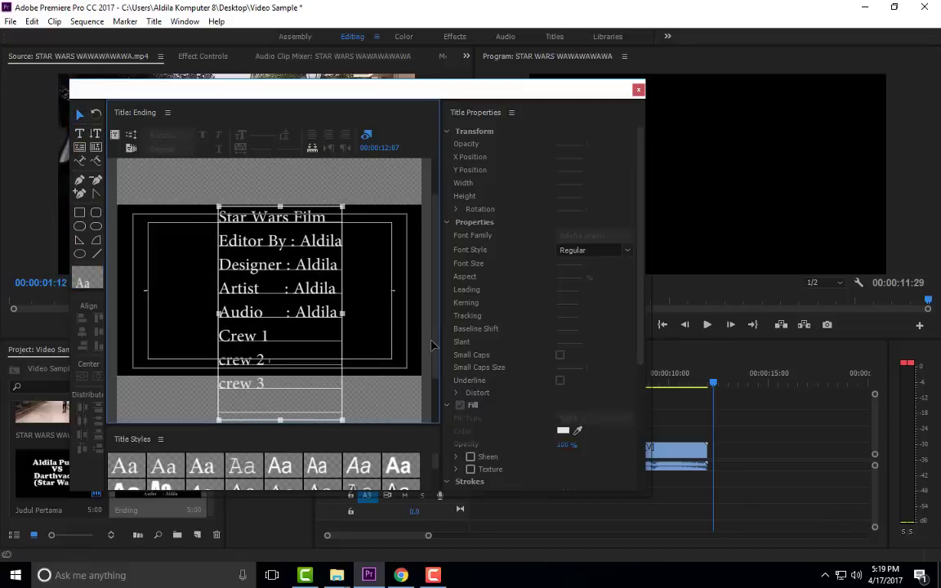
click(389, 306)
scroll(392, 231, up, 2)
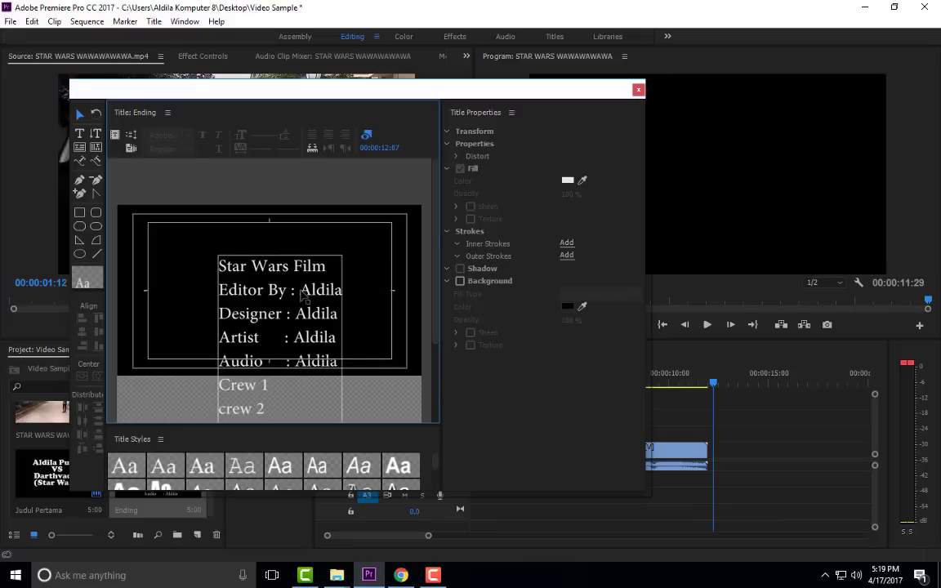
click(300, 303)
mouse_move(300, 303)
mouse_down()
mouse_move(299, 259)
mouse_move(301, 407)
mouse_up()
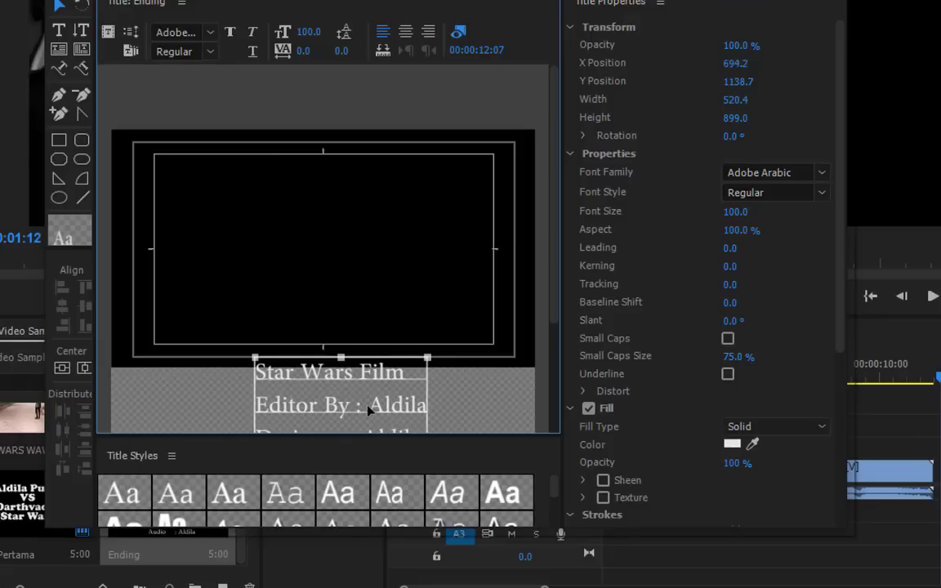
drag(368, 410, 367, 411)
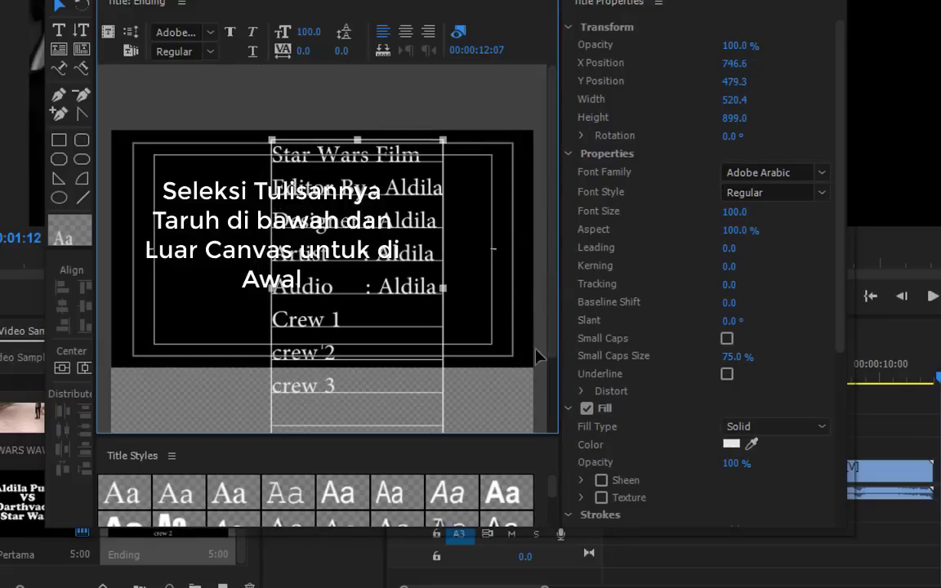
scroll(552, 359, down, 3)
scroll(554, 259, up, 3)
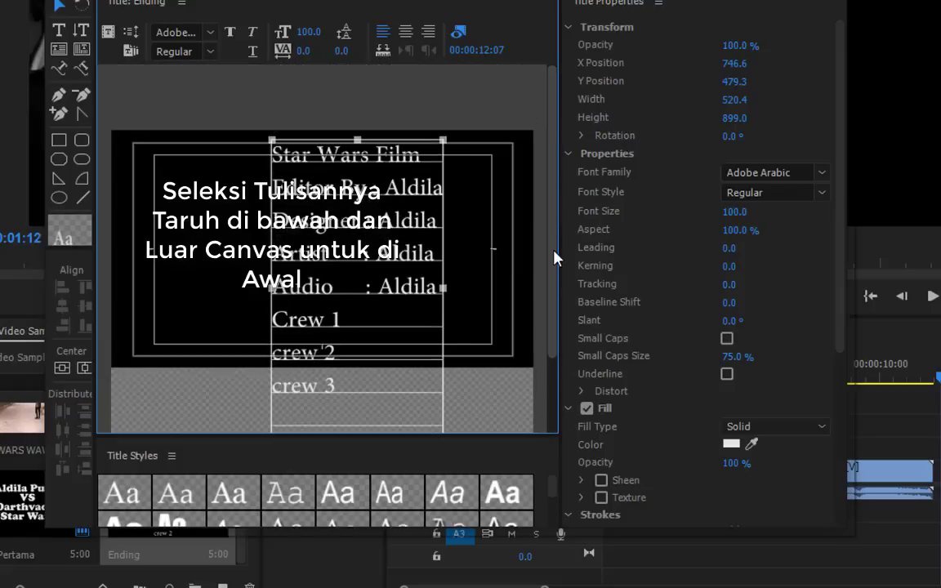
- Drag the credits block below the frame's bottom edge, to about X 663.5, Y 1179.0
mouse_move(404, 159)
mouse_down()
mouse_move(375, 298)
mouse_move(377, 398)
mouse_up()
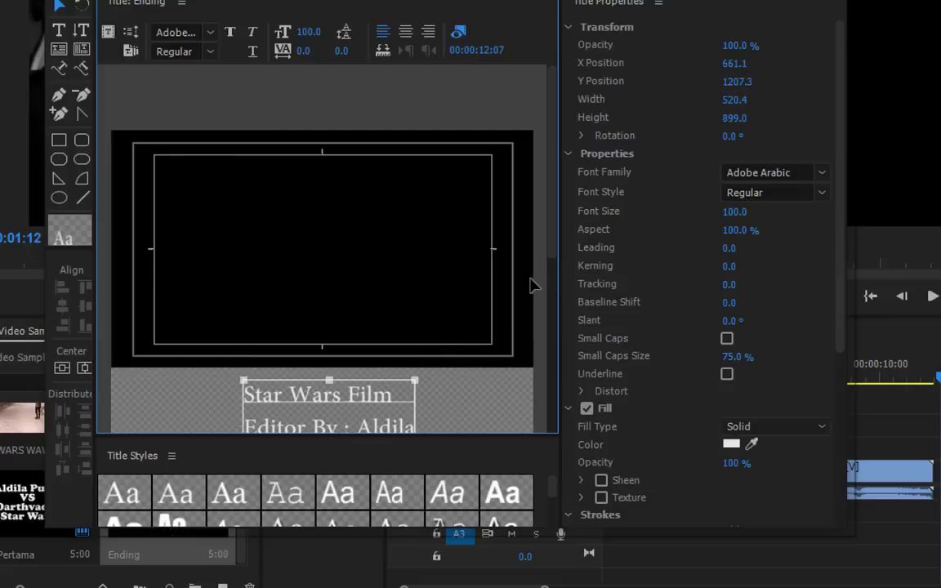
drag(549, 213, 541, 398)
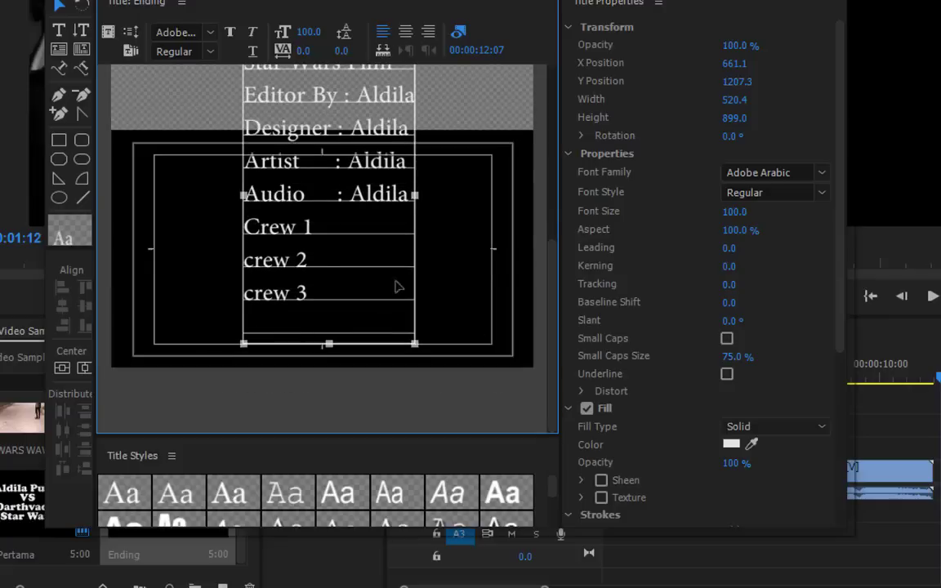
drag(302, 268, 333, 120)
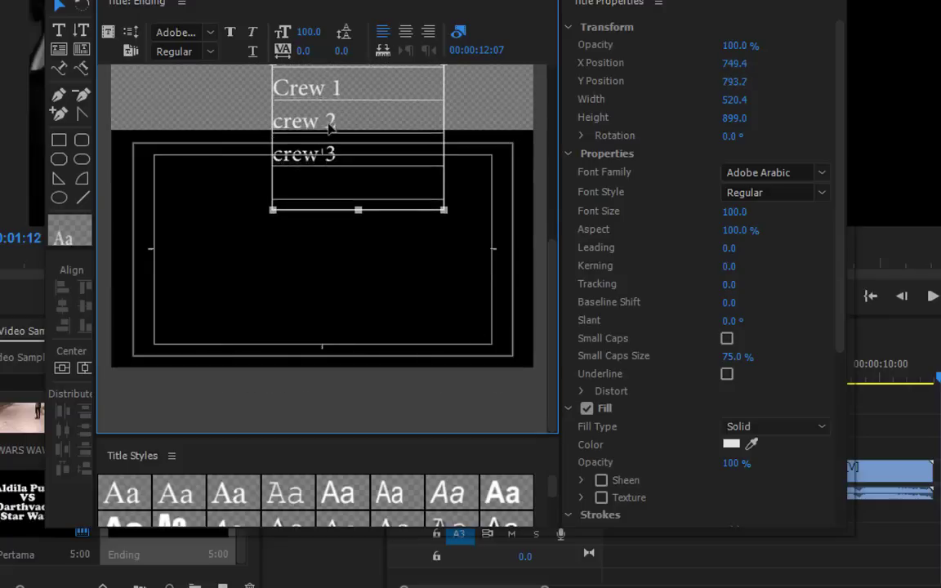
drag(332, 120, 418, 253)
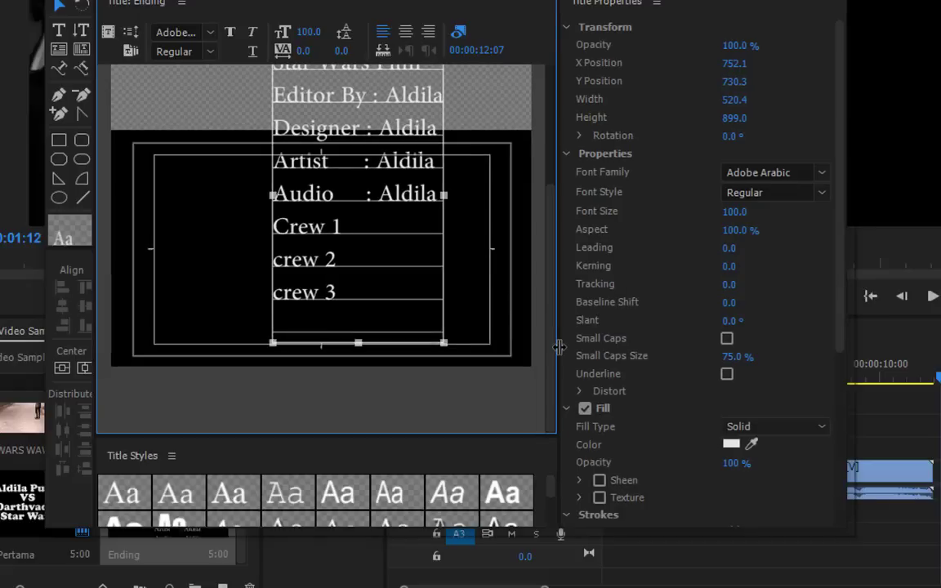
mouse_move(552, 327)
mouse_down()
mouse_move(572, 189)
mouse_move(557, 186)
mouse_up()
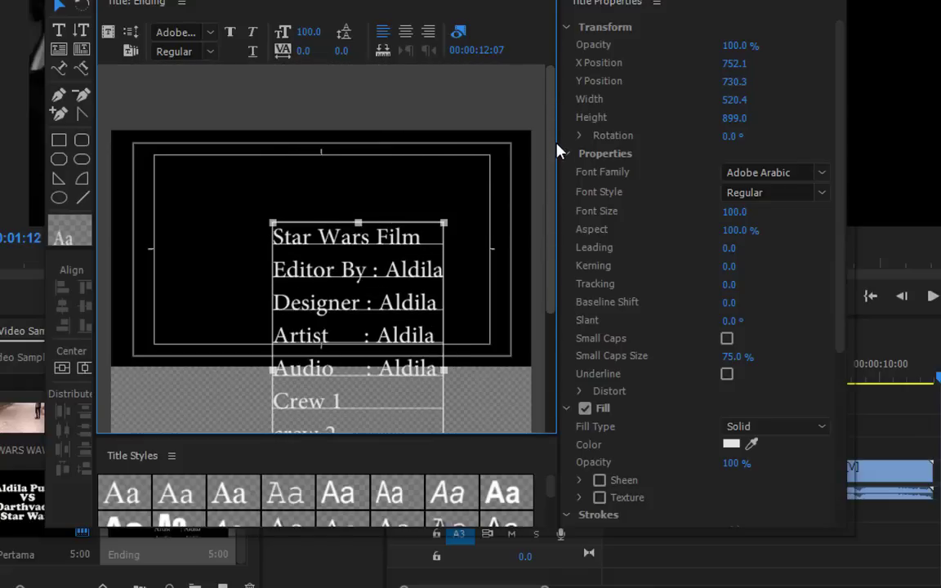
drag(559, 150, 575, 319)
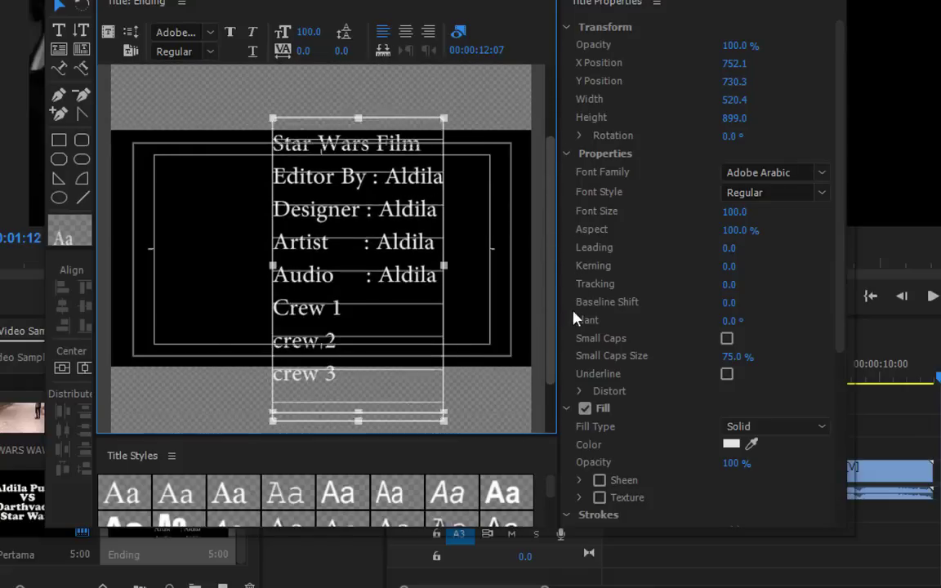
drag(574, 318, 574, 150)
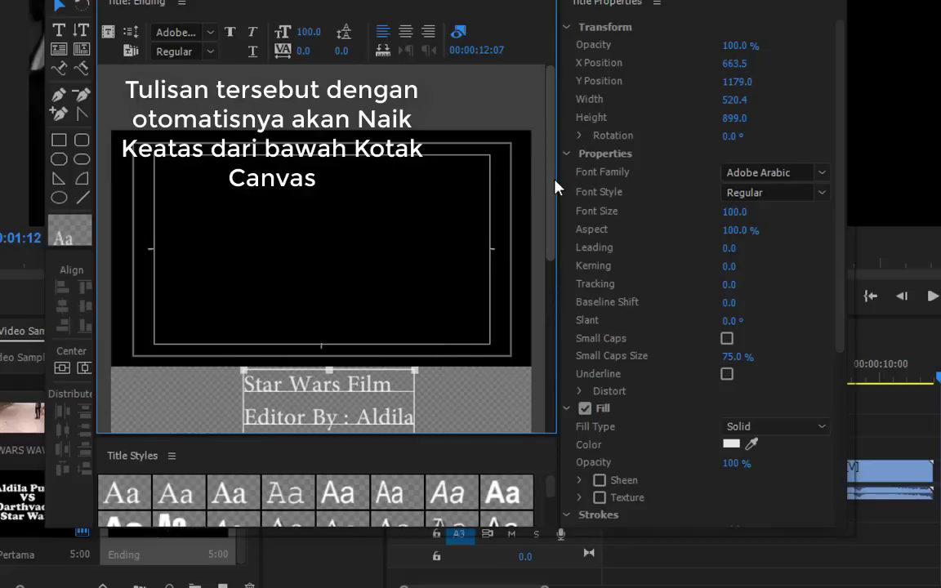
mouse_move(554, 183)
mouse_down()
mouse_move(562, 293)
mouse_move(503, 330)
mouse_up()
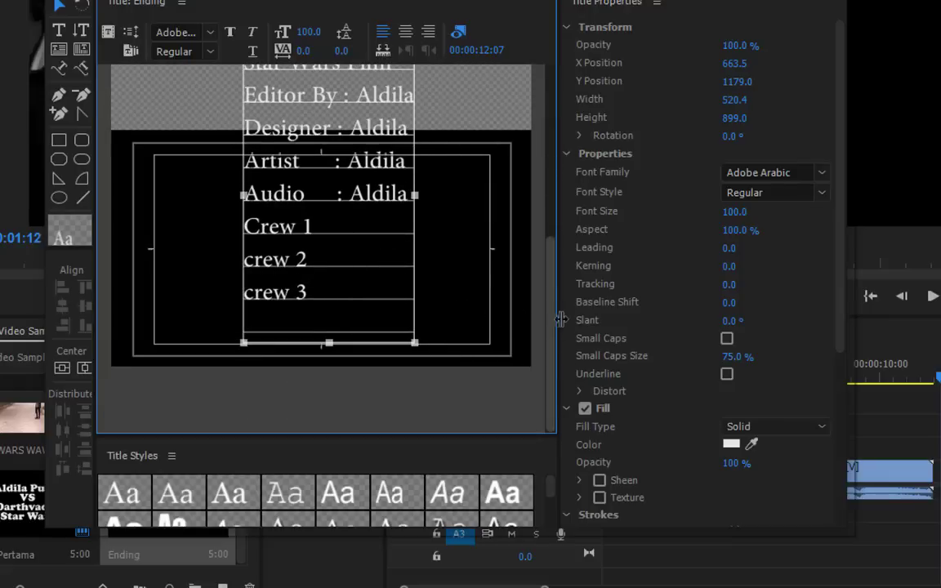
drag(554, 264, 567, 93)
drag(569, 158, 567, 355)
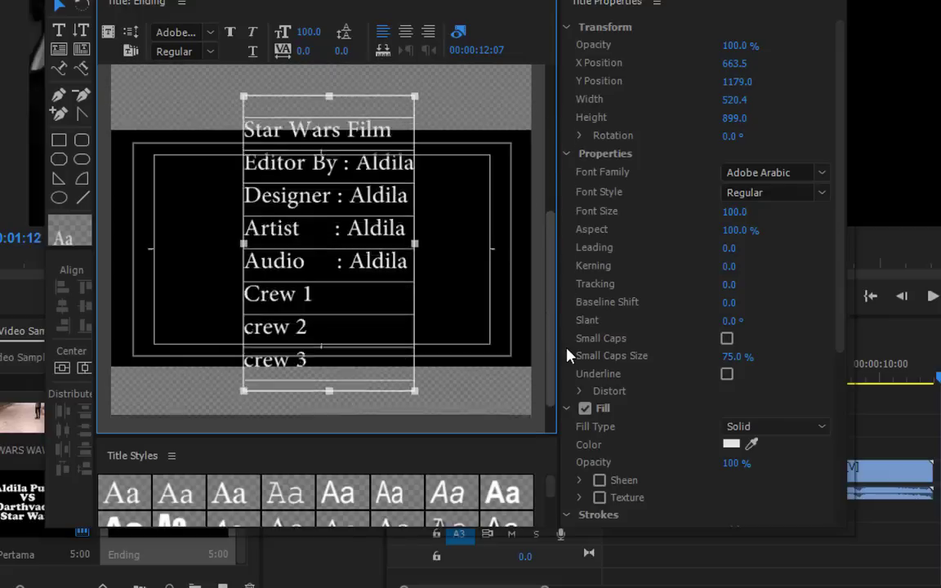
- Add three blank lines after the crew 3 credit
double_click(319, 295)
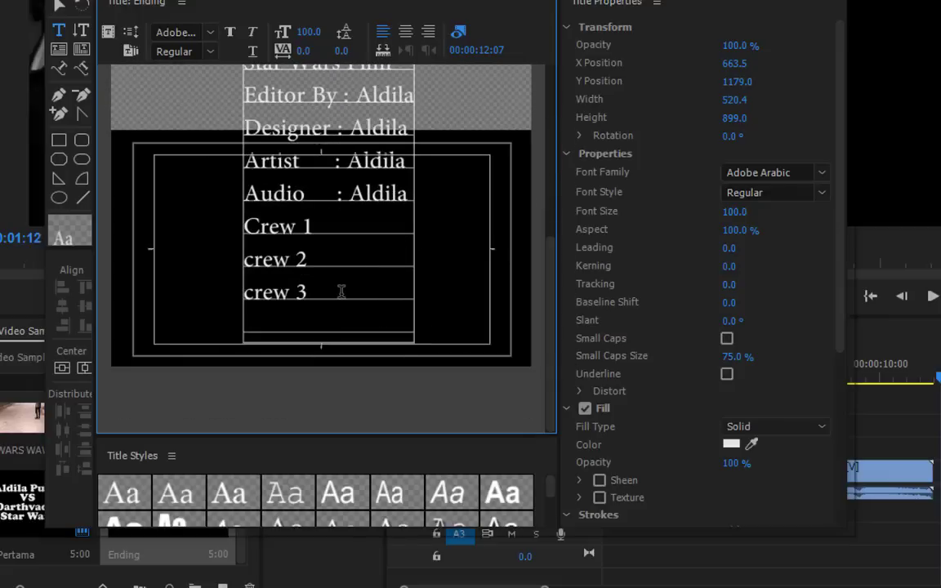
key(Return)
key(Return)
key(Return)
key(Return)
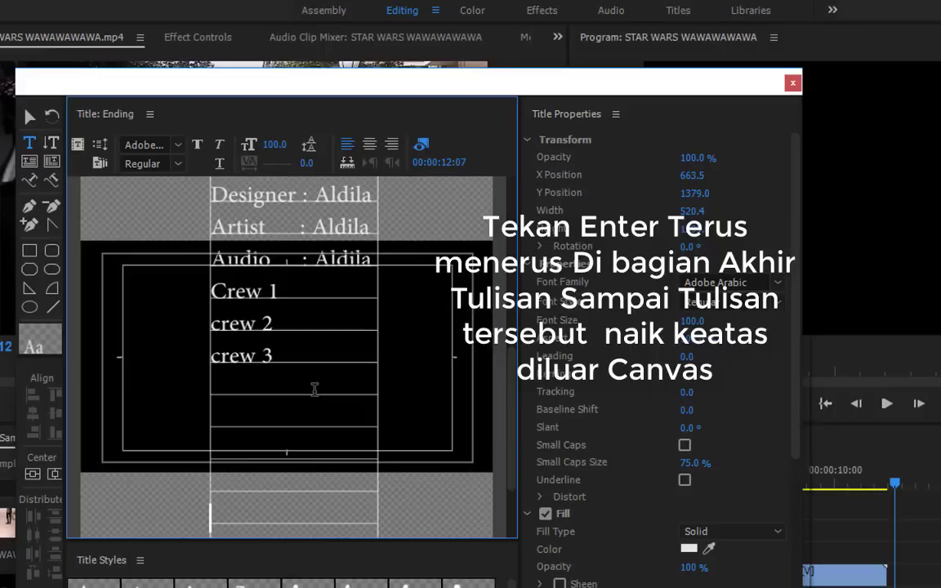
key(Return)
key(Return)
key(Return)
key(Return)
key(Return)
key(Return)
key(Return)
key(Return)
key(Return)
key(Return)
key(Return)
key(Return)
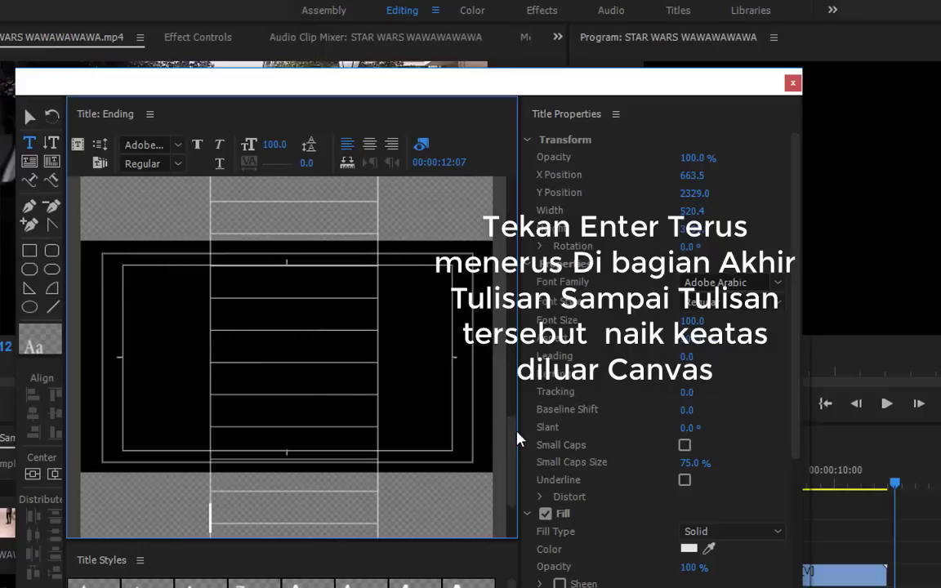
key(Return)
- Move the credits text block higher with the Selection Tool and a Shift+Up nudge
mouse_move(517, 431)
mouse_down()
mouse_move(518, 249)
mouse_move(500, 413)
mouse_up()
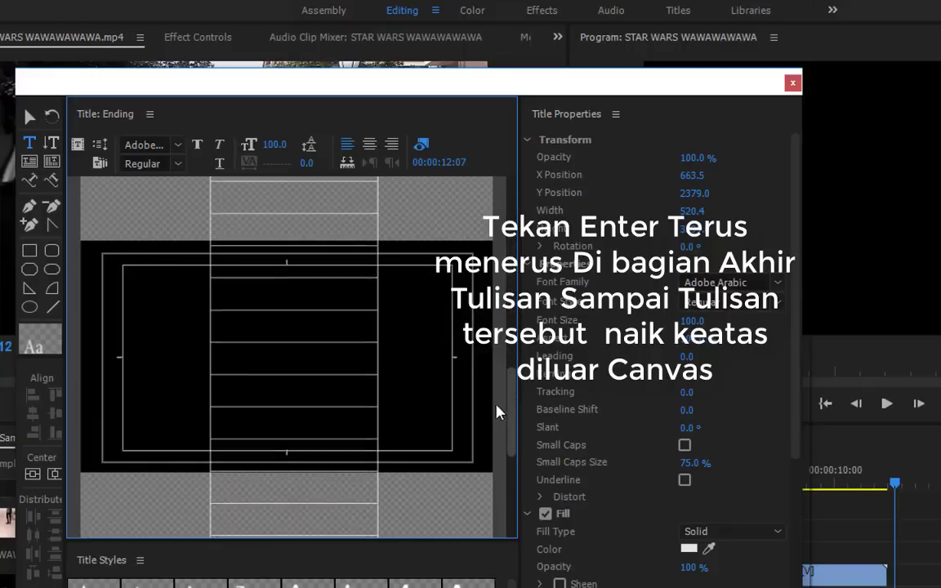
drag(517, 445, 513, 303)
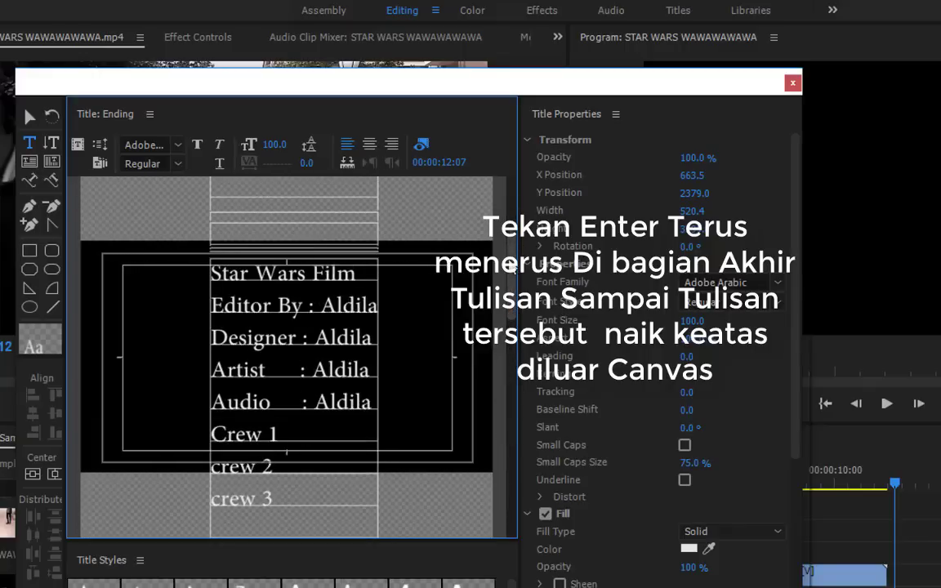
click(443, 313)
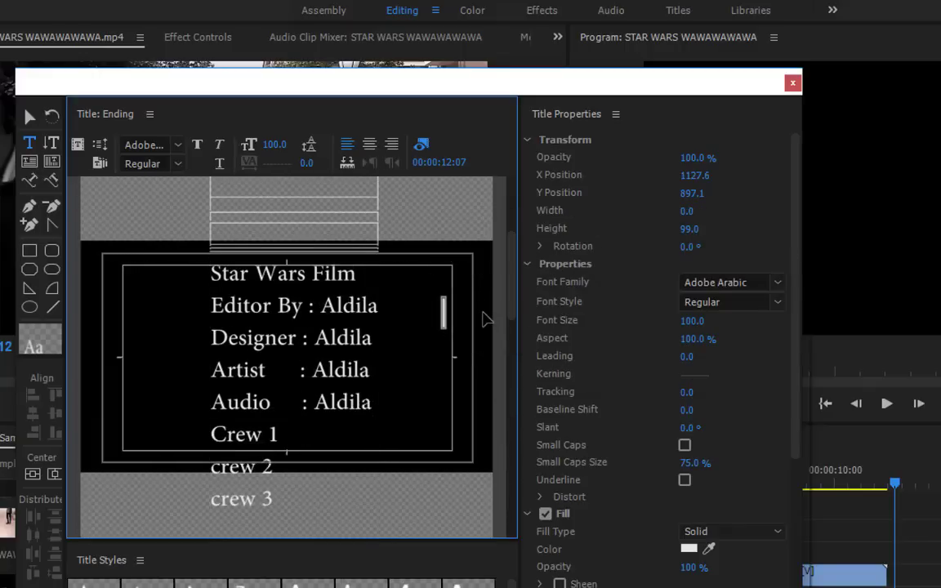
click(29, 117)
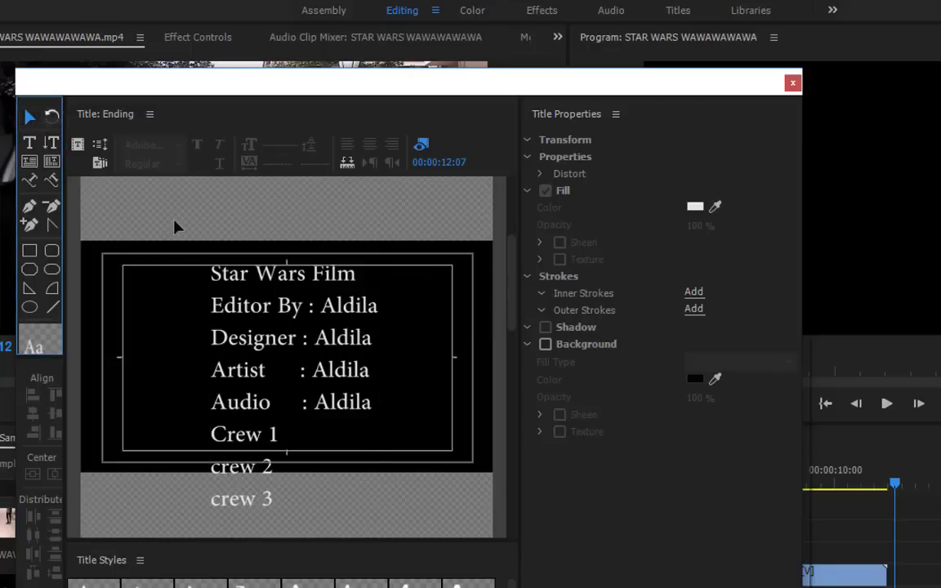
drag(327, 321, 326, 310)
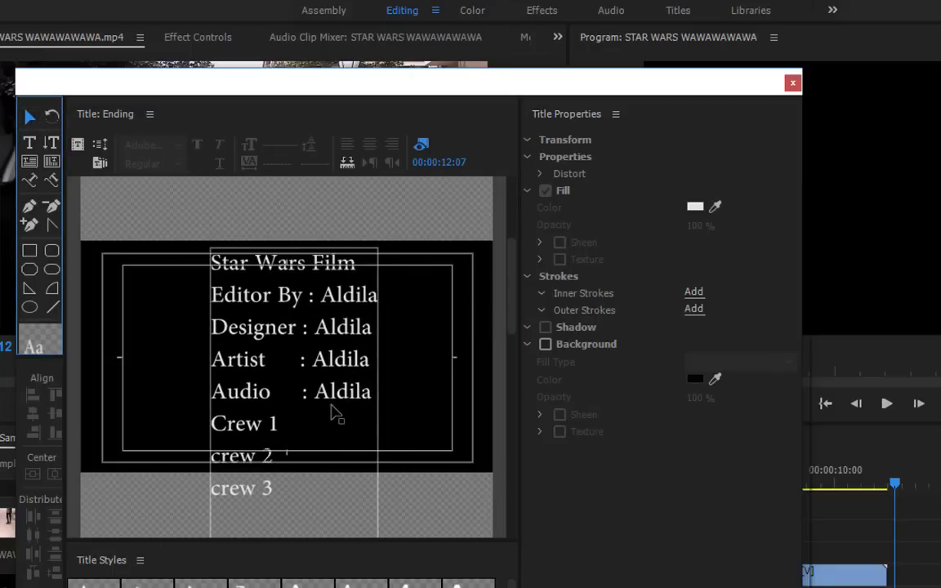
key(shift+Up)
key(shift+Up)
key(shift+Up)
key(shift+Up)
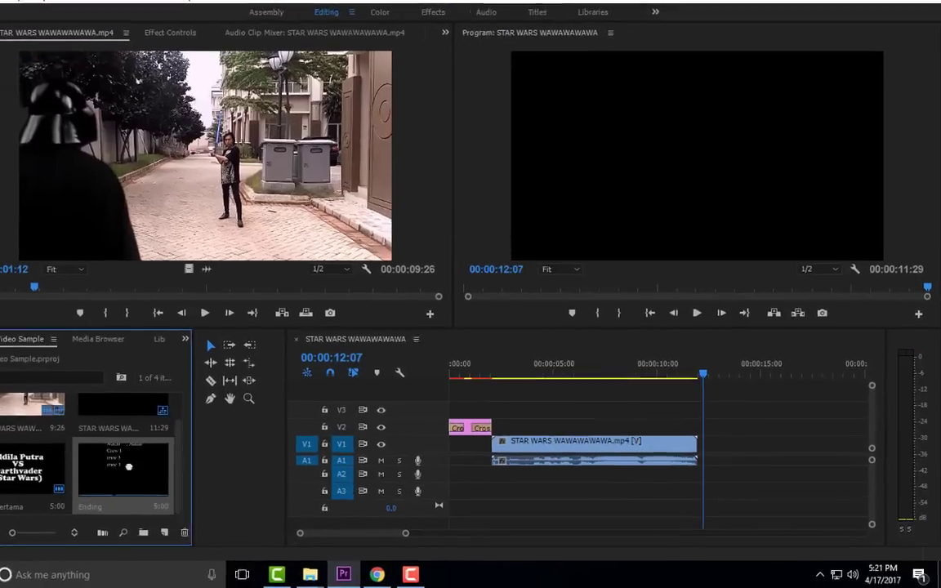
- Place the Ending title on V1 right after the STAR WARS clip and preview from the start
drag(146, 485, 709, 437)
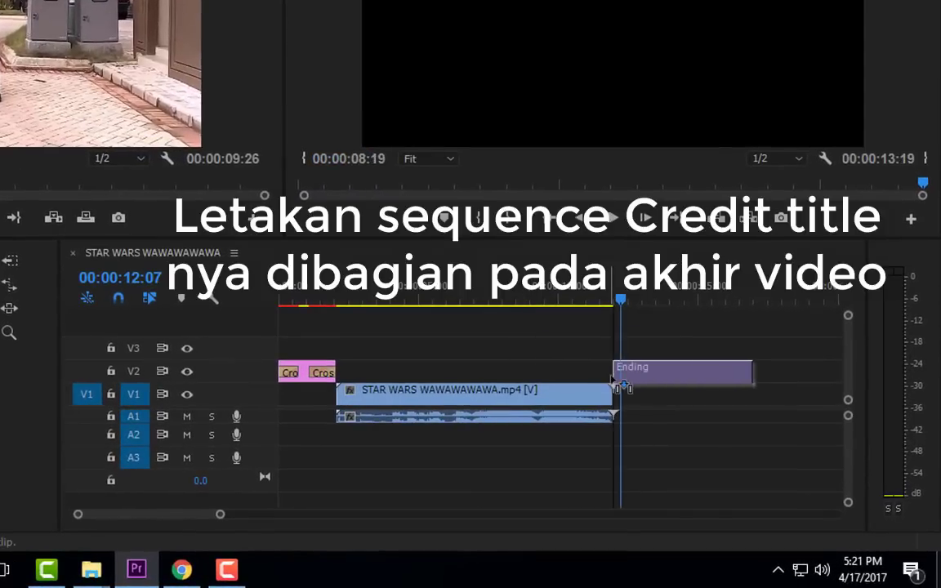
drag(612, 380, 616, 393)
click(613, 304)
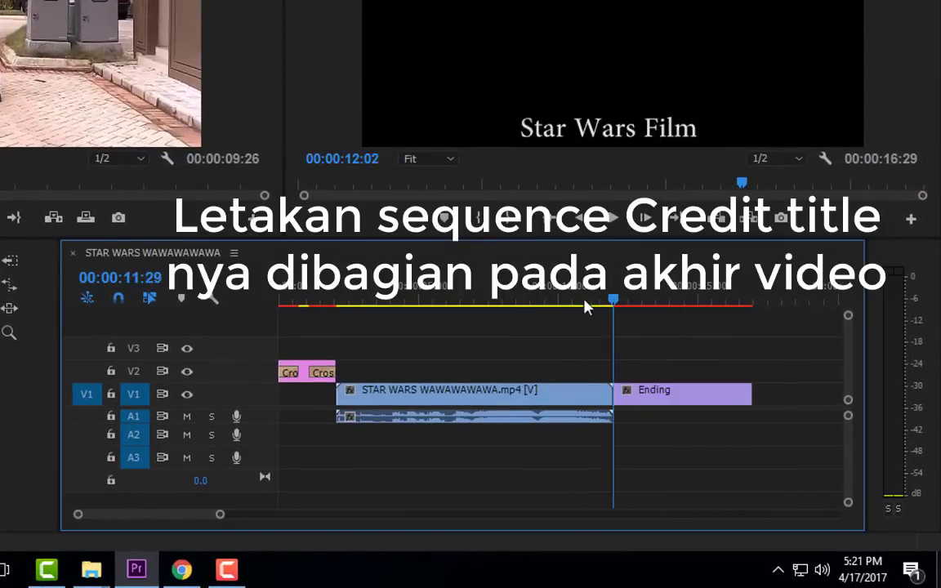
drag(585, 307, 231, 311)
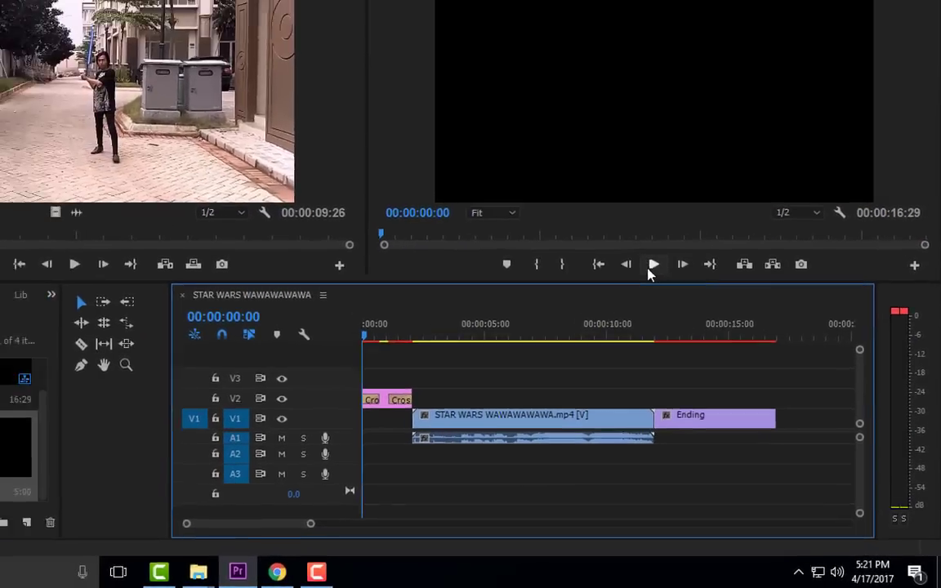
click(613, 217)
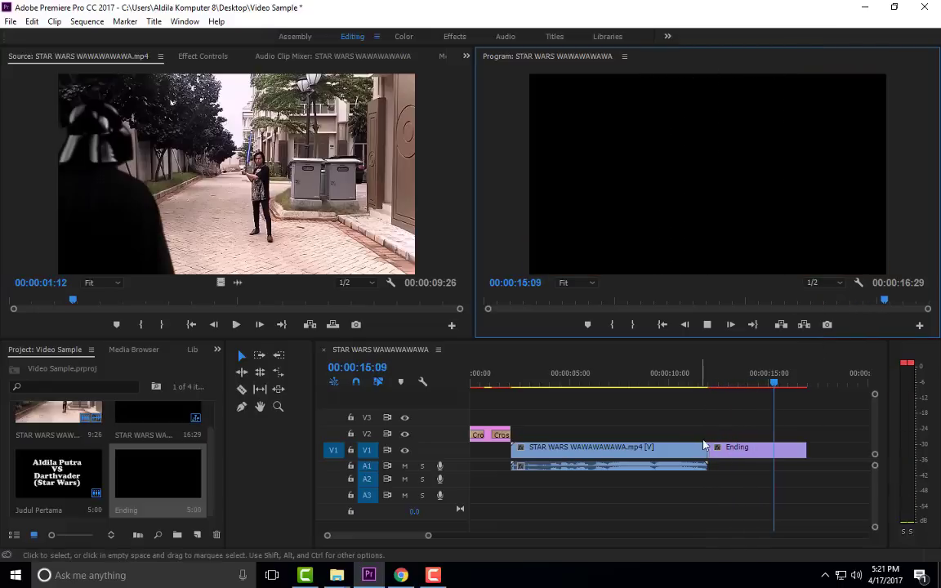
- Extend the Ending clip so the sequence runs 18:29, then replay from the beginning
drag(774, 384, 687, 384)
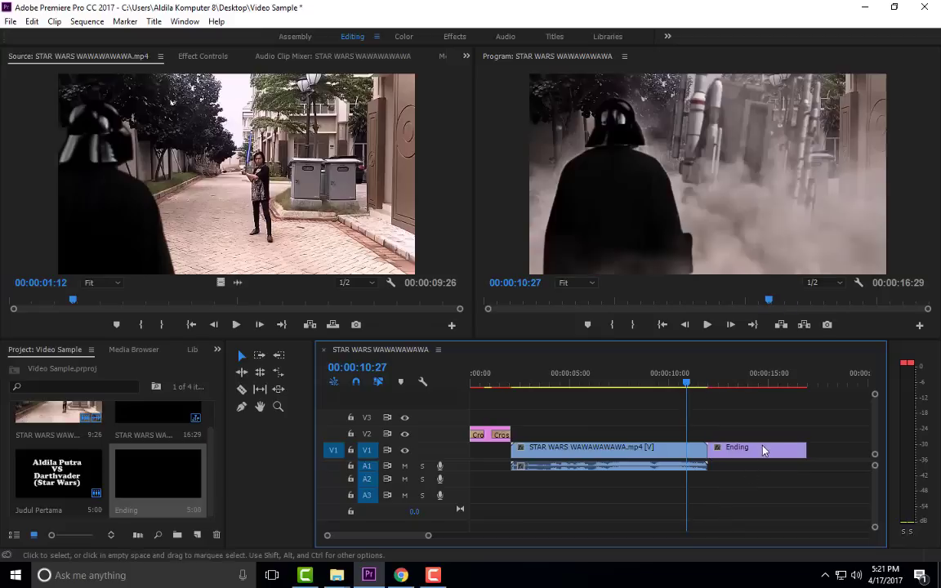
drag(806, 450, 846, 450)
key(Home)
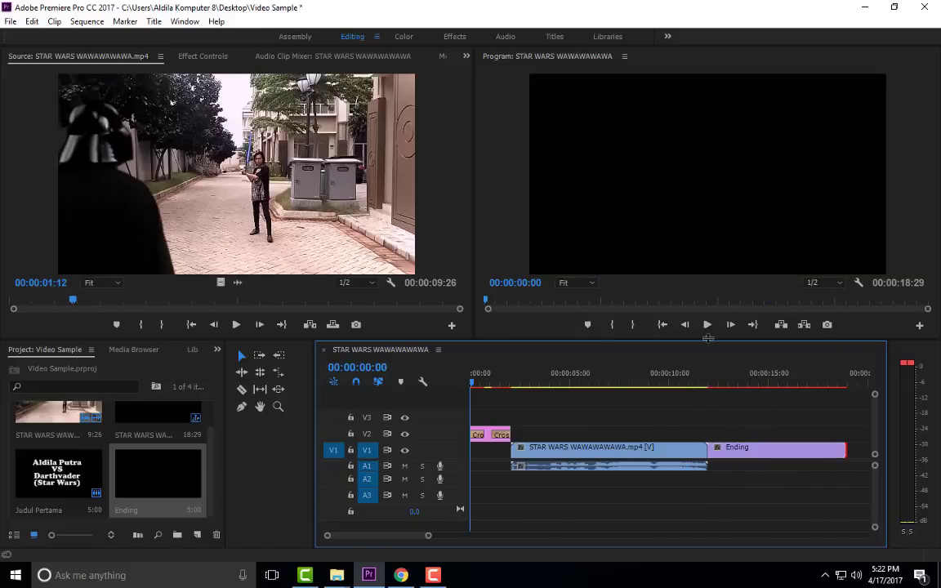
click(708, 325)
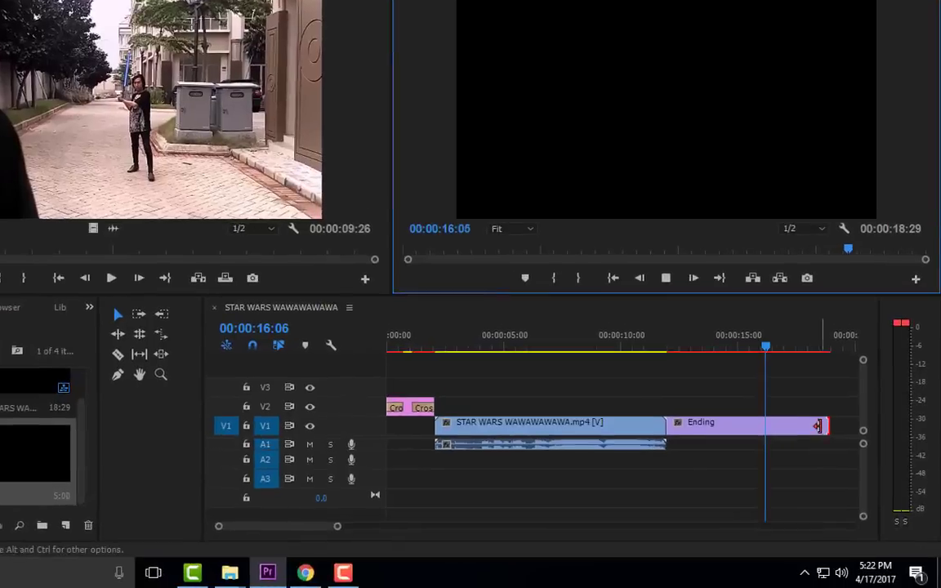
- Stretch the Ending clip longer so the credits roll slower, and play it back
key(space)
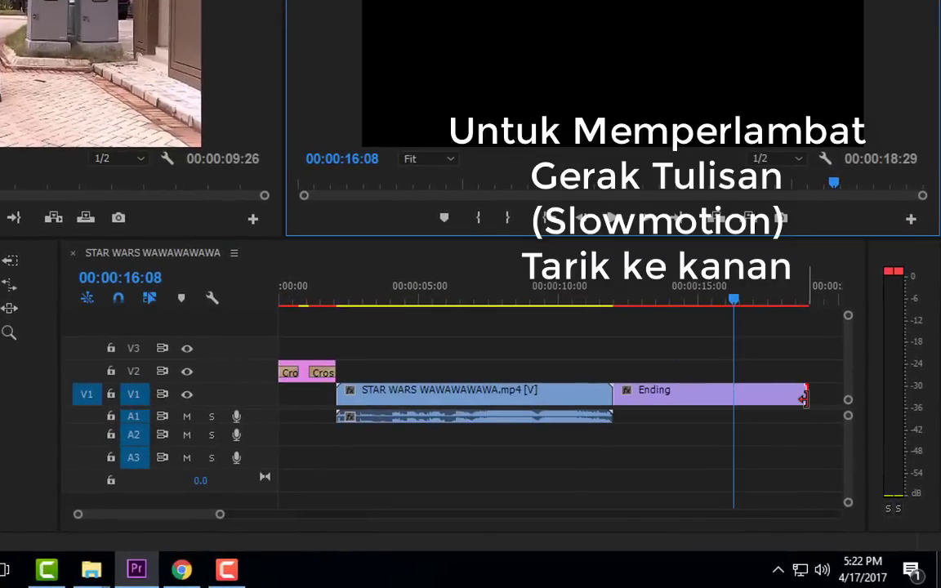
drag(817, 399, 751, 404)
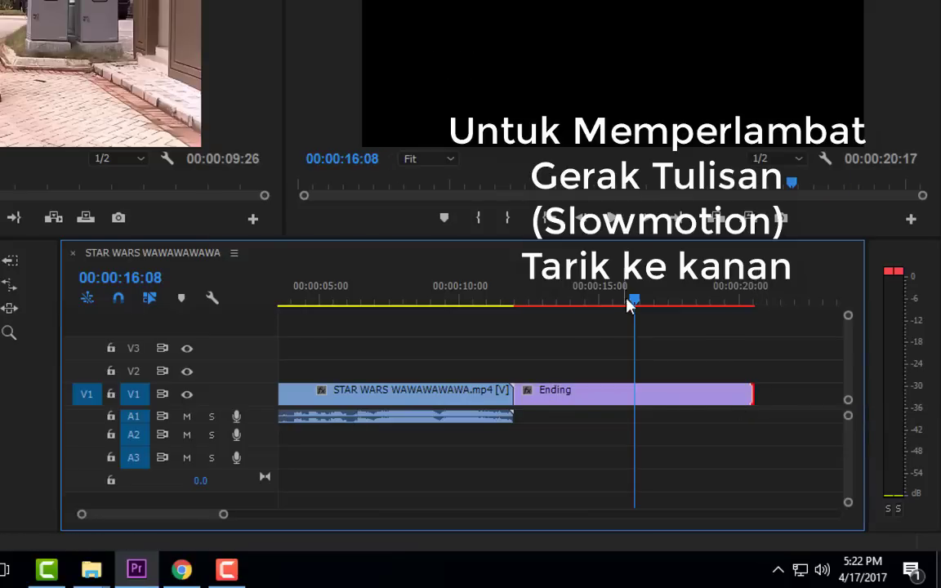
key(Home)
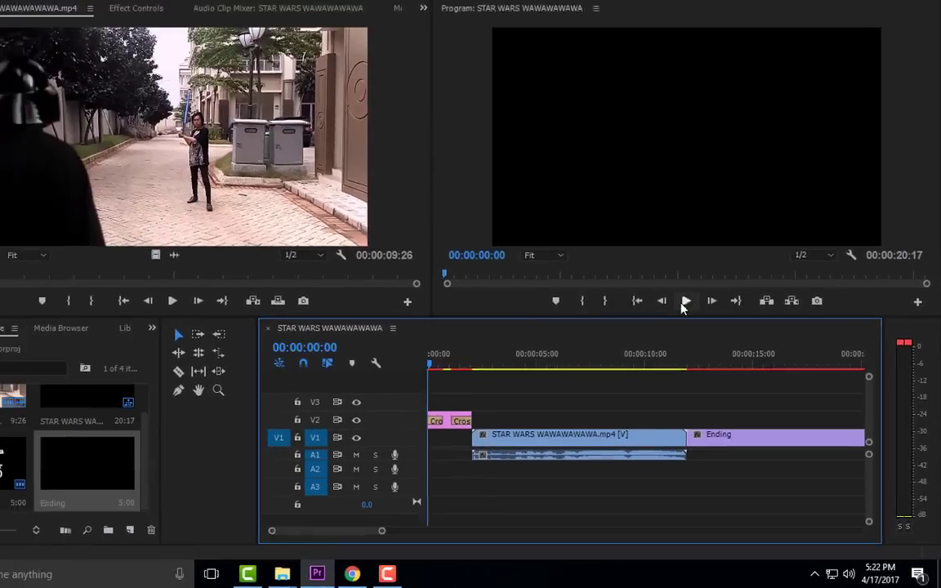
key(space)
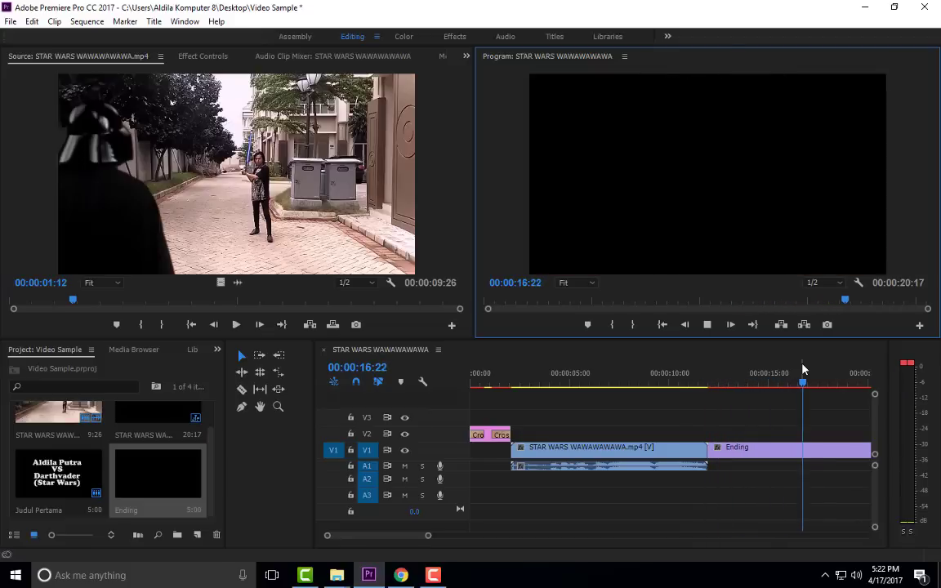
click(707, 325)
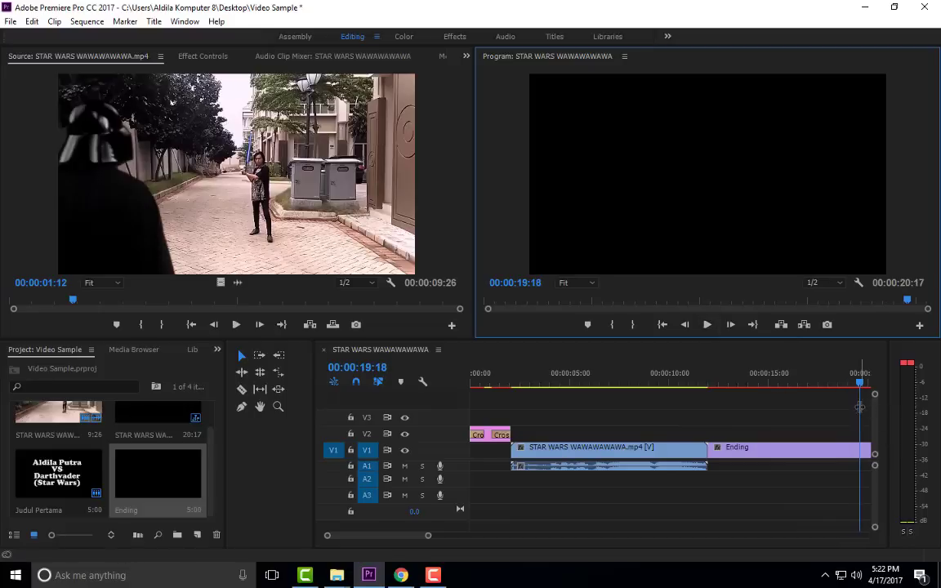
- Scrub through the sequence and set the out point at the end of the credits
drag(860, 383, 468, 393)
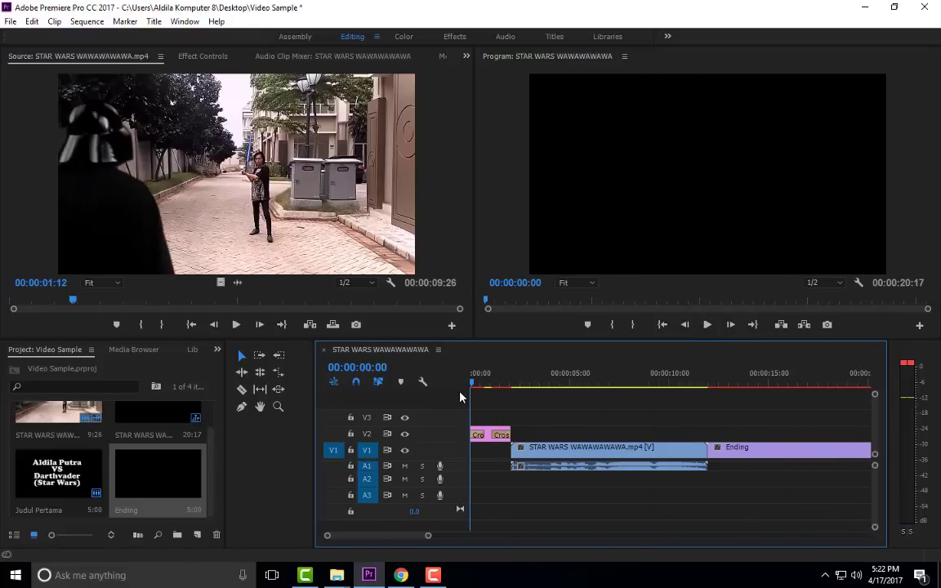
mouse_move(469, 397)
mouse_down()
mouse_move(518, 393)
mouse_move(874, 428)
mouse_up()
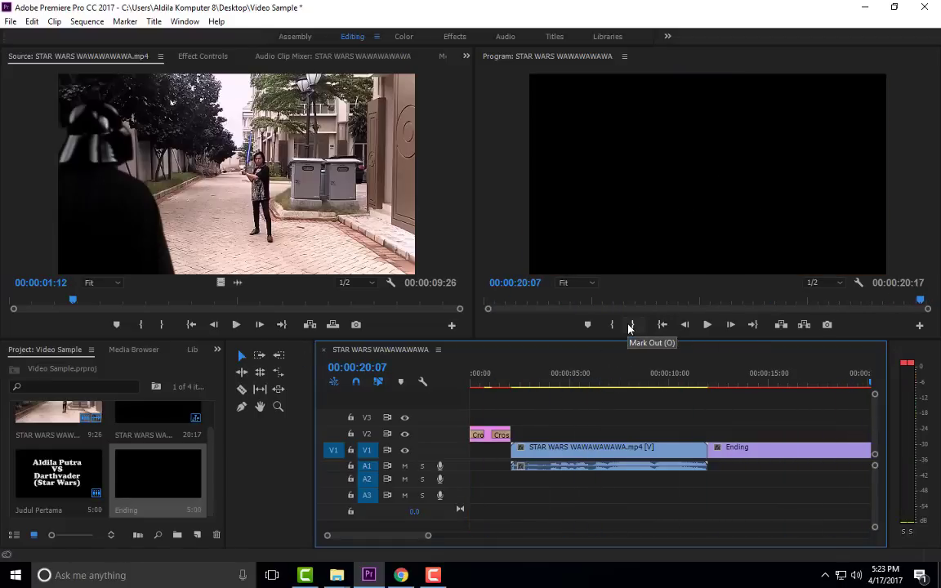
click(629, 326)
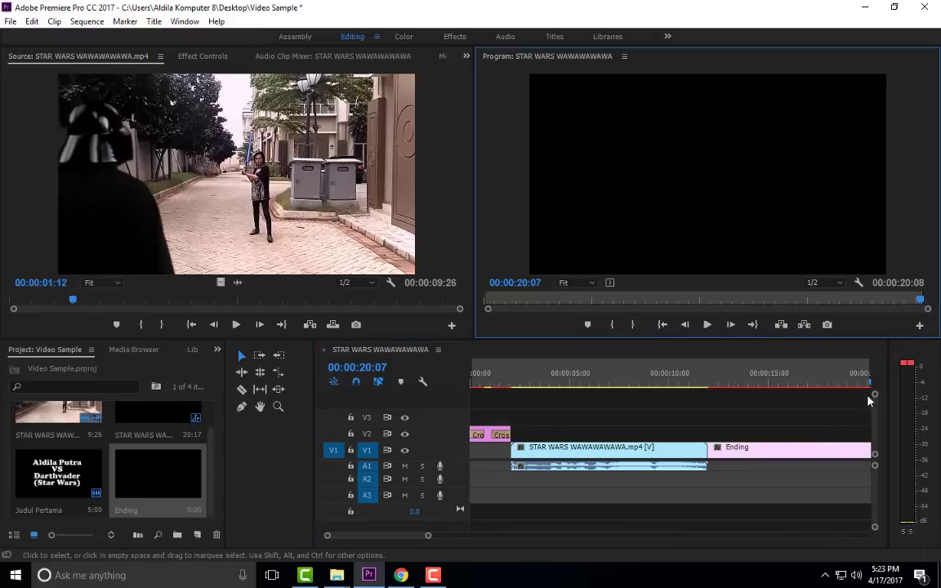
mouse_move(872, 391)
mouse_down()
mouse_move(910, 421)
mouse_move(807, 411)
mouse_up()
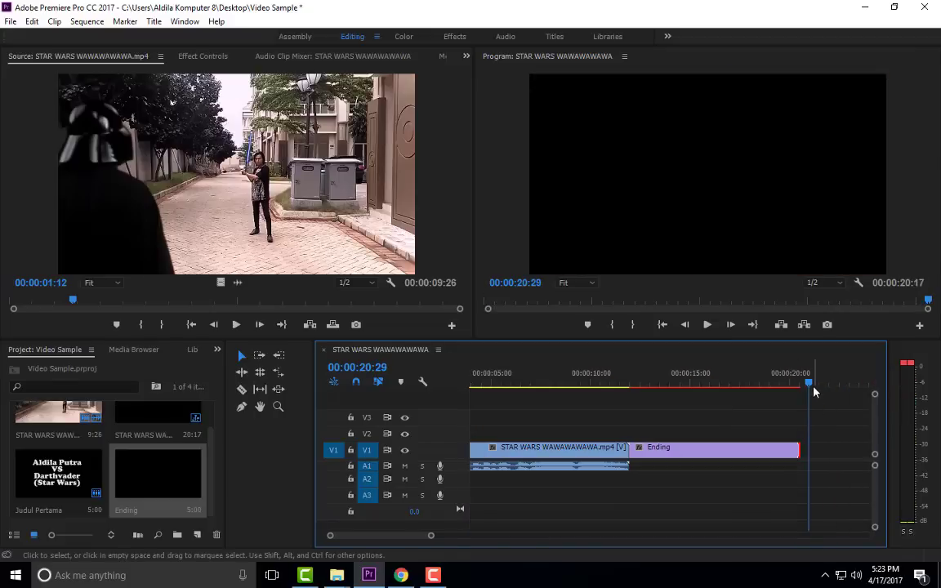
drag(809, 385, 803, 384)
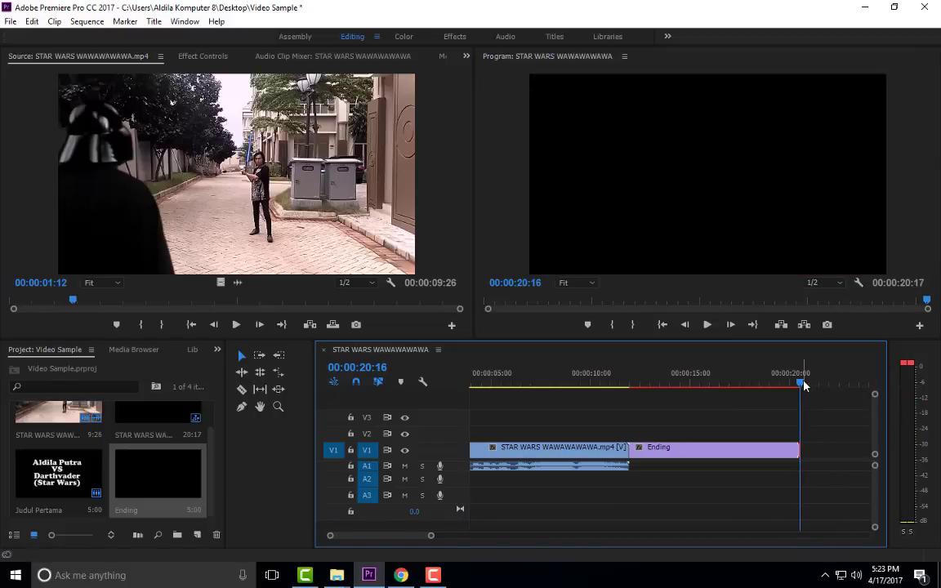
click(633, 327)
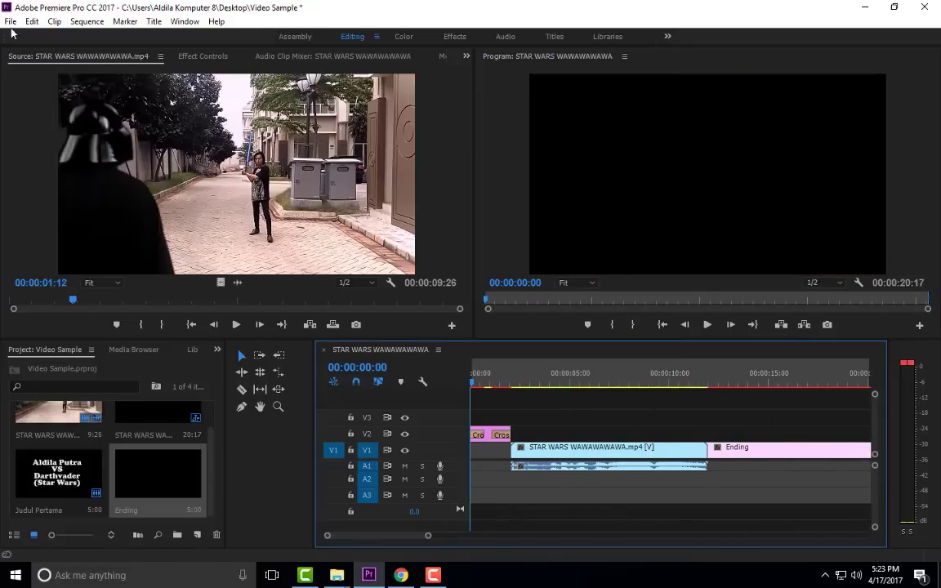
- Open Export Settings for the sequence and set the format to H.264
click(11, 21)
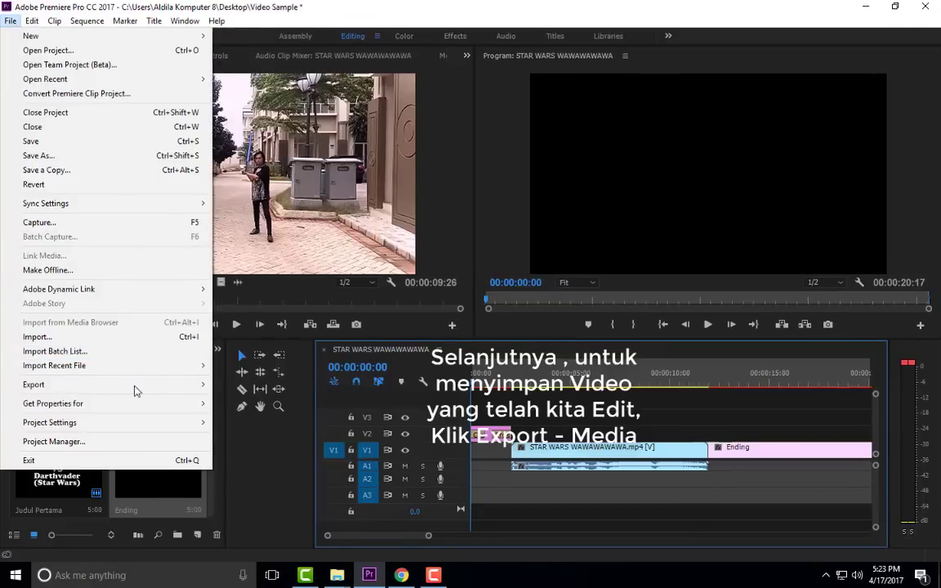
mouse_move(163, 385)
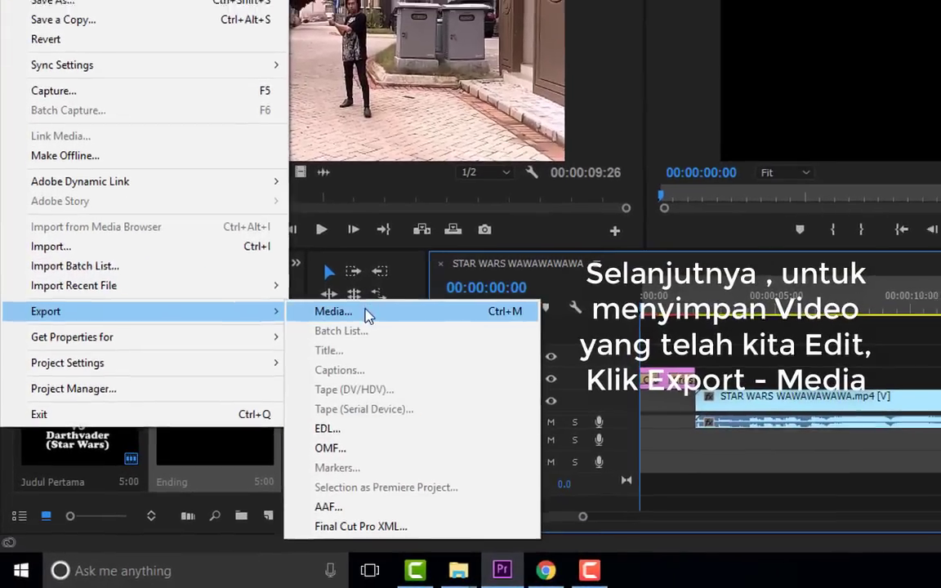
click(349, 305)
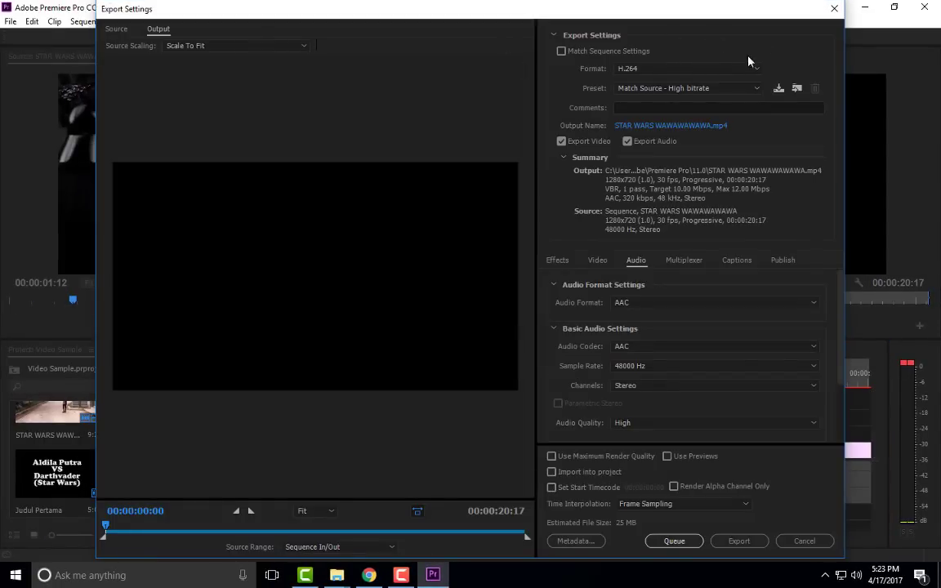
click(684, 72)
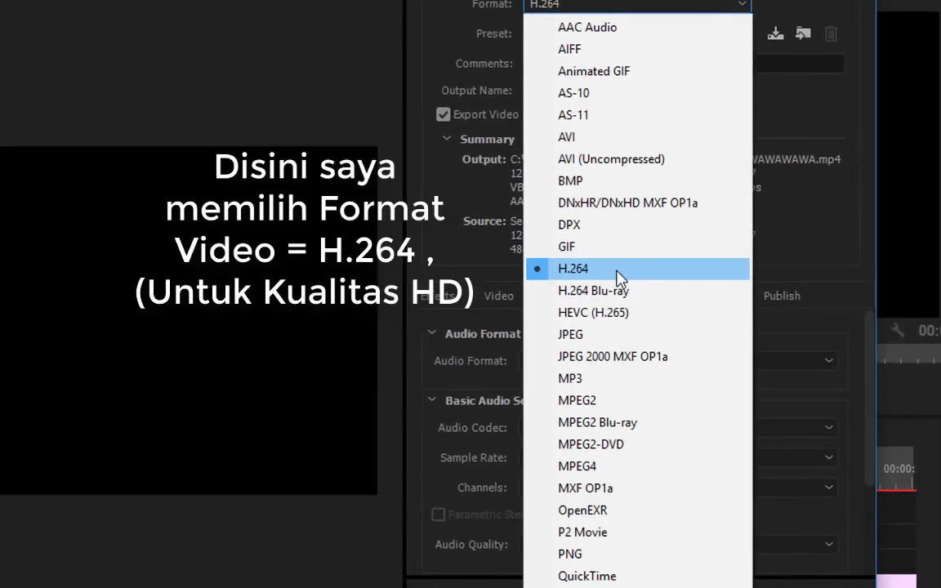
click(618, 276)
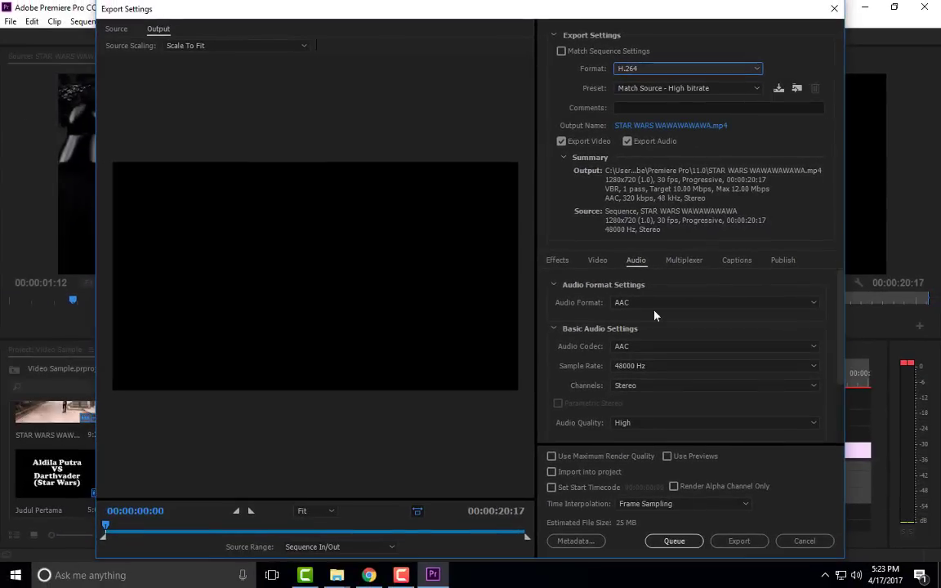
- Set the export audio codec to AAC with a 48000 Hz sample rate
click(719, 346)
click(719, 360)
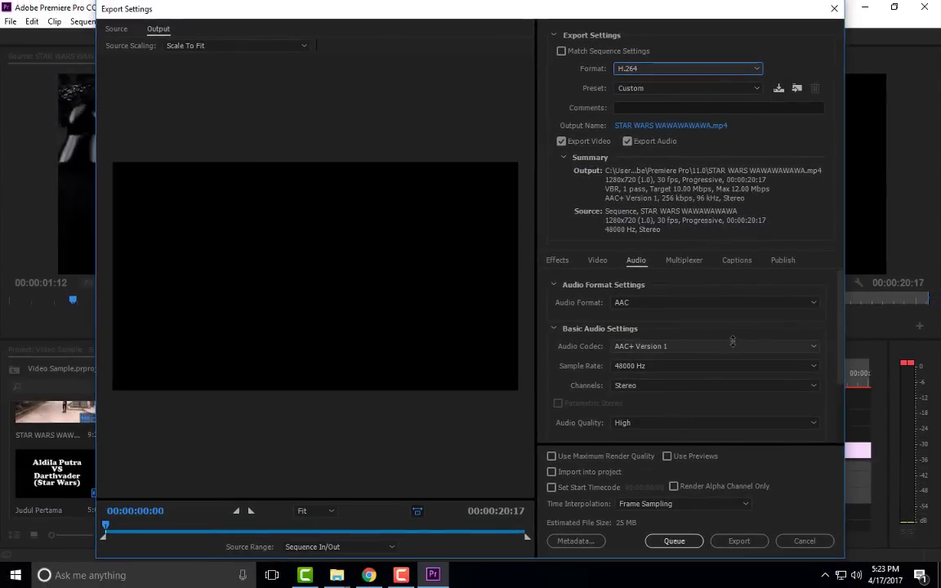
scroll(731, 343, down, 2)
scroll(730, 345, down, 2)
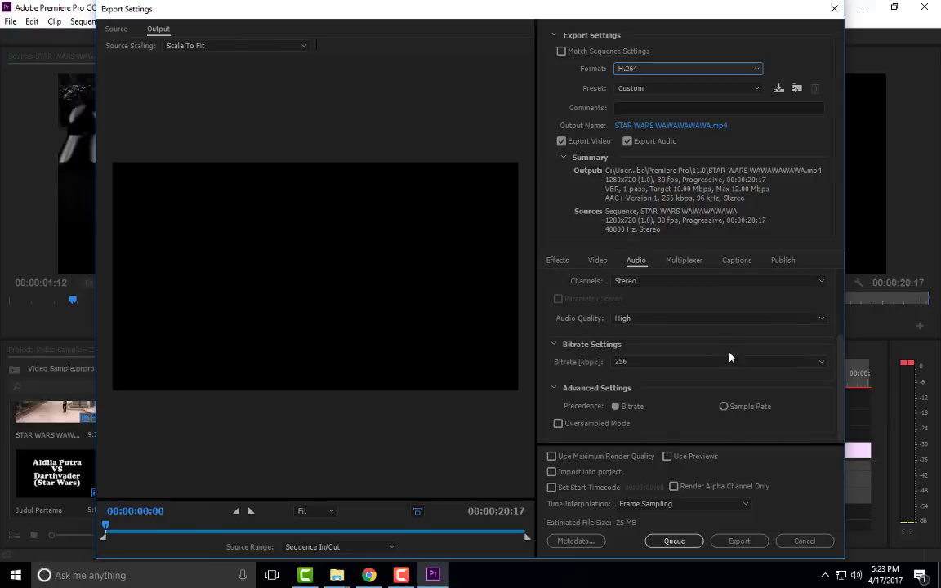
scroll(666, 357, up, 2)
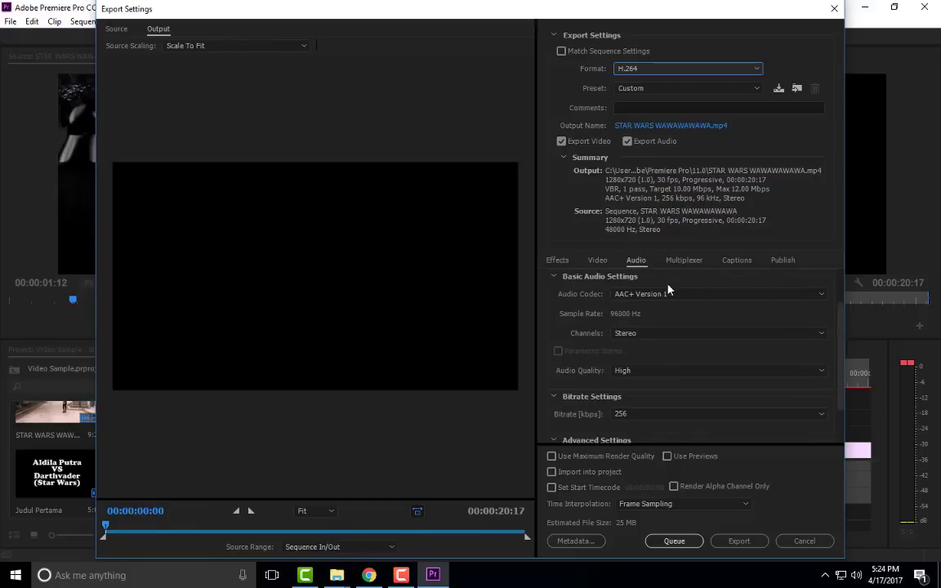
click(598, 260)
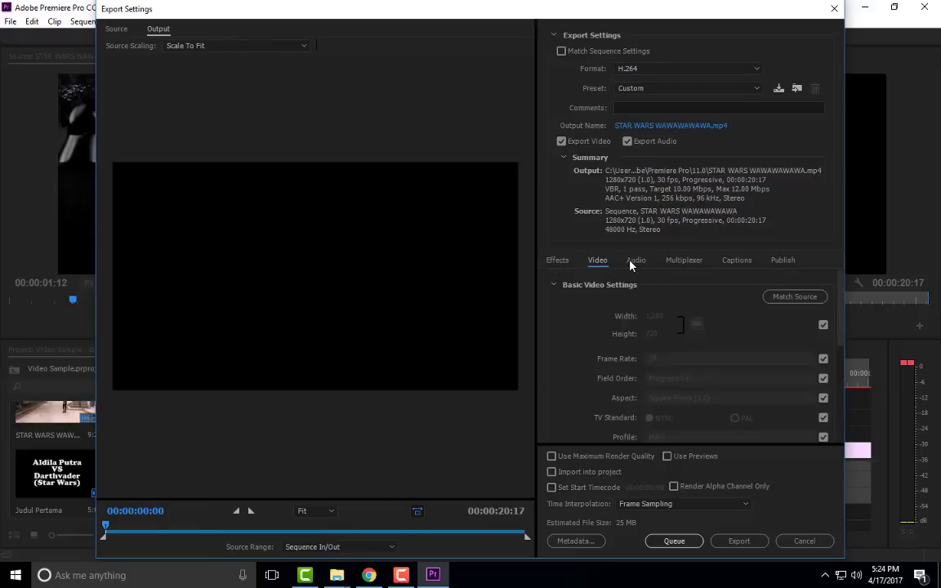
click(636, 260)
scroll(725, 349, down, 2)
scroll(731, 360, up, 4)
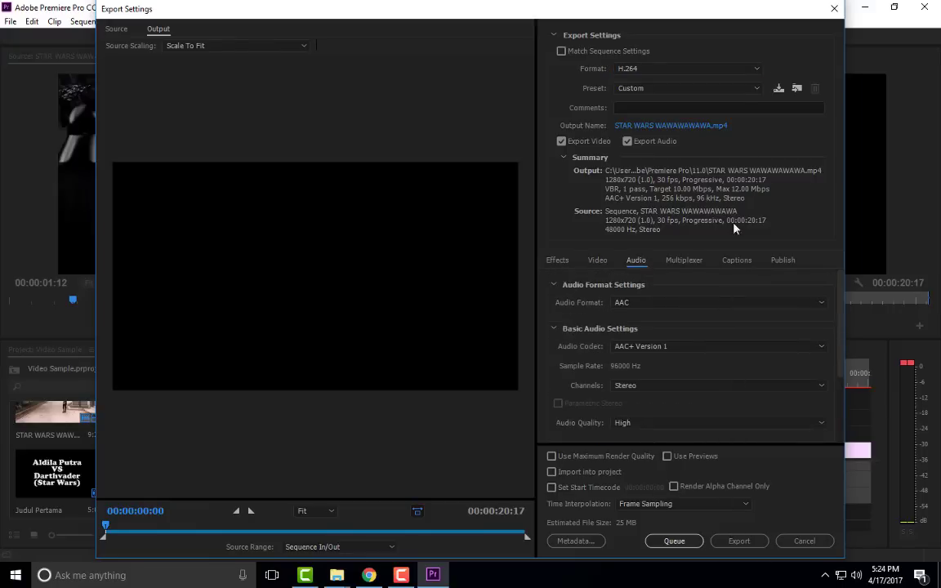
click(709, 347)
click(757, 333)
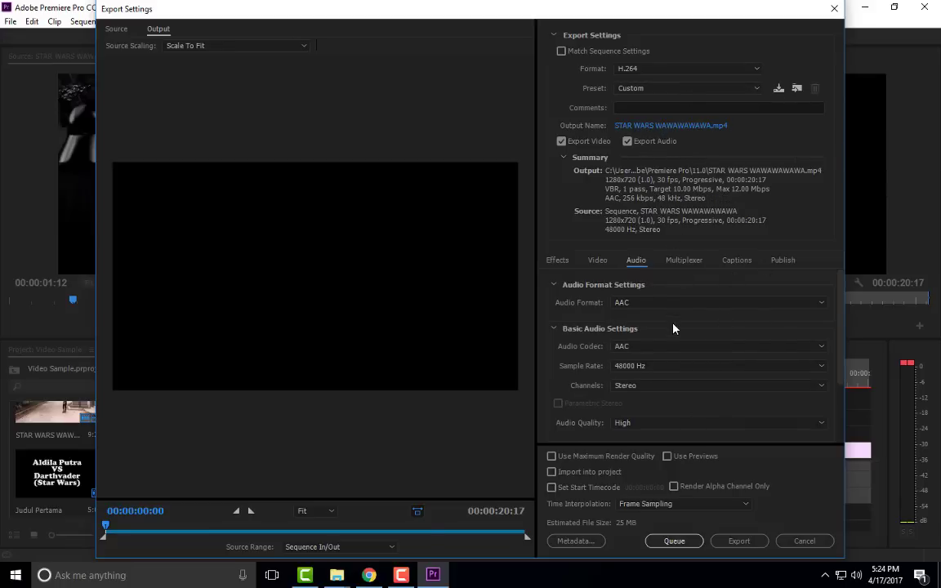
- Switch the video bitrate encoding to CBR at a target of 11 Mbps
click(598, 259)
scroll(752, 363, down, 5)
scroll(762, 361, down, 1)
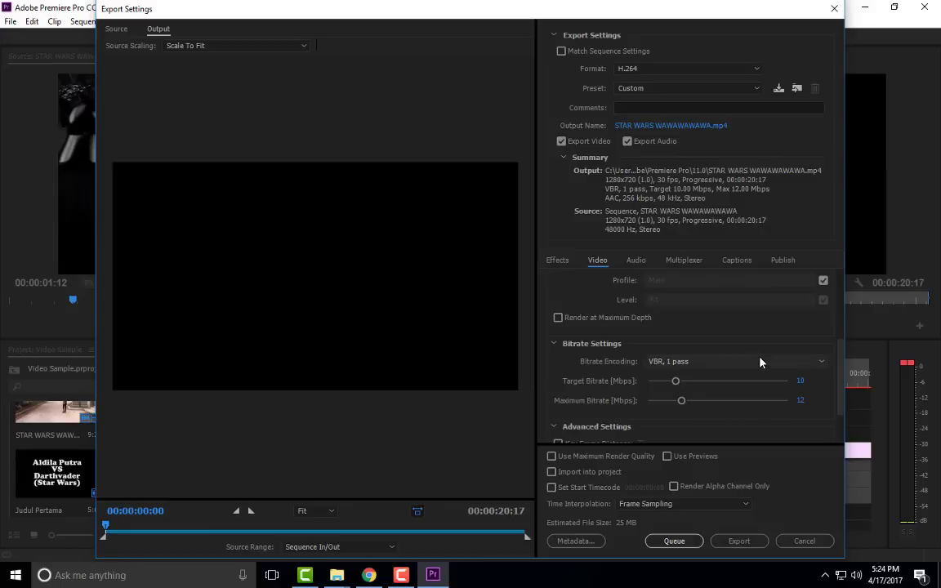
click(733, 363)
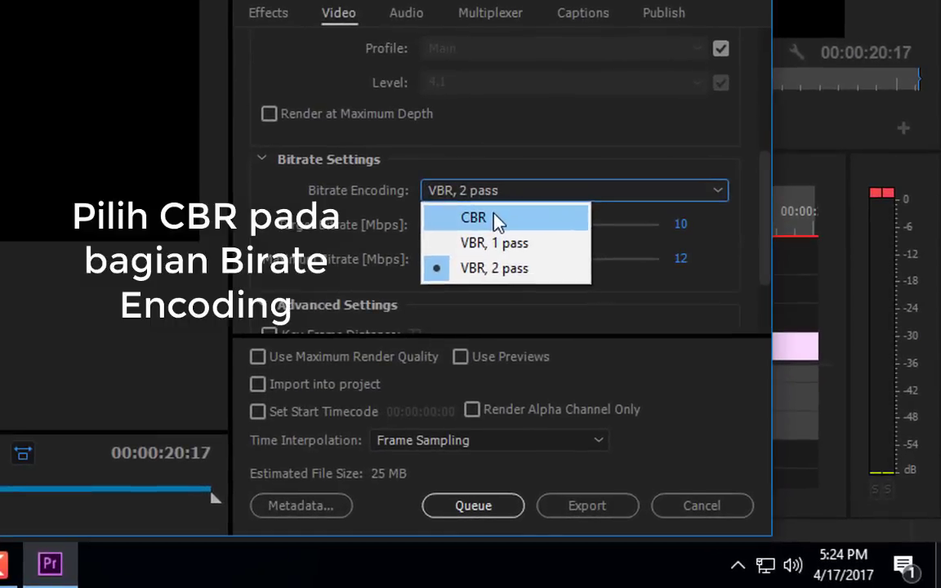
click(690, 377)
scroll(609, 237, down, 1)
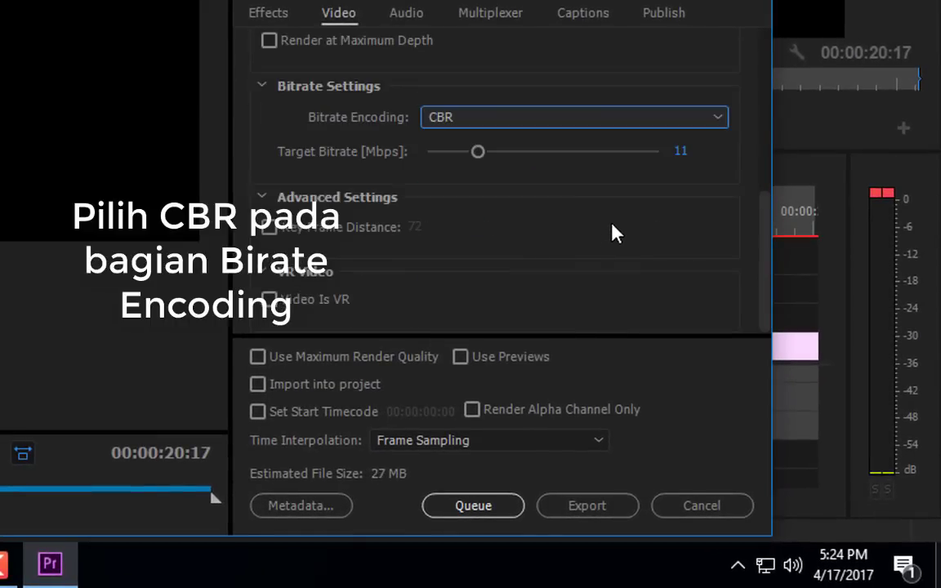
scroll(613, 231, up, 3)
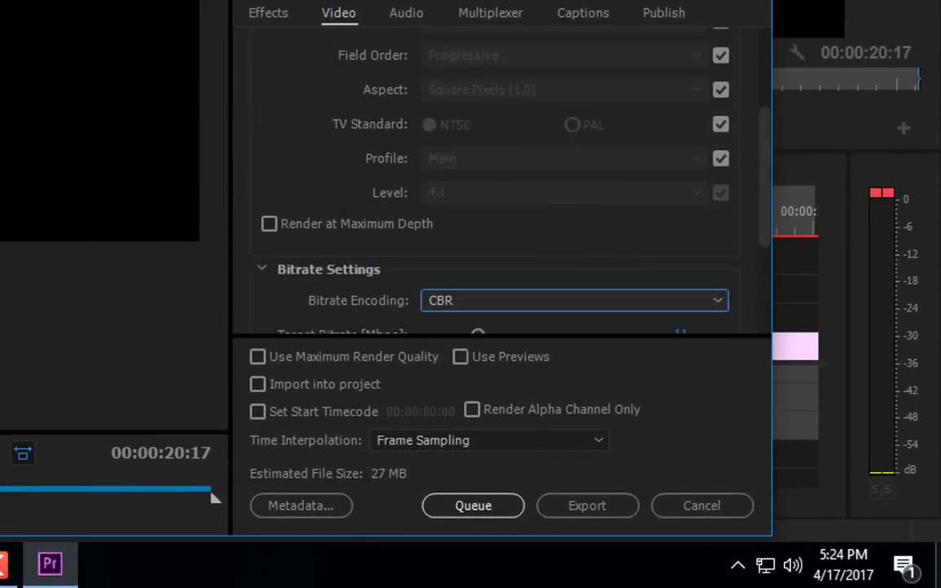
click(686, 87)
click(717, 107)
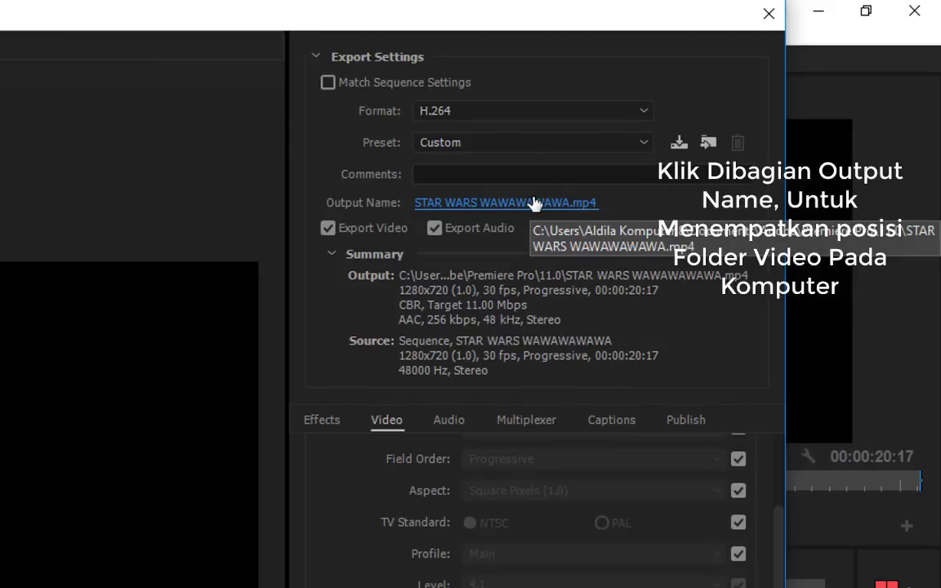
- Export the sequence to the Desktop as 'STAR WARS WAWAWAWAWA 2.mp4'
click(552, 203)
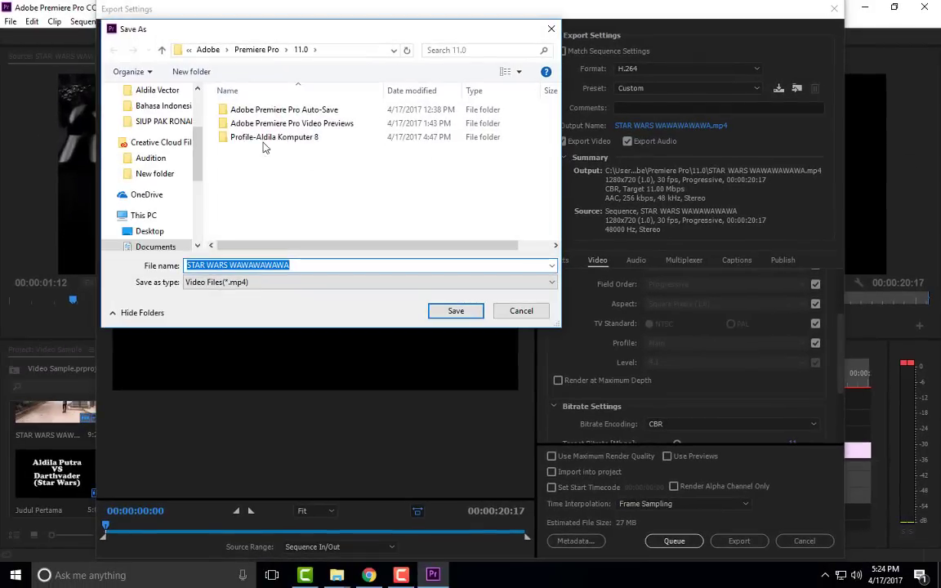
scroll(167, 110, up, 2)
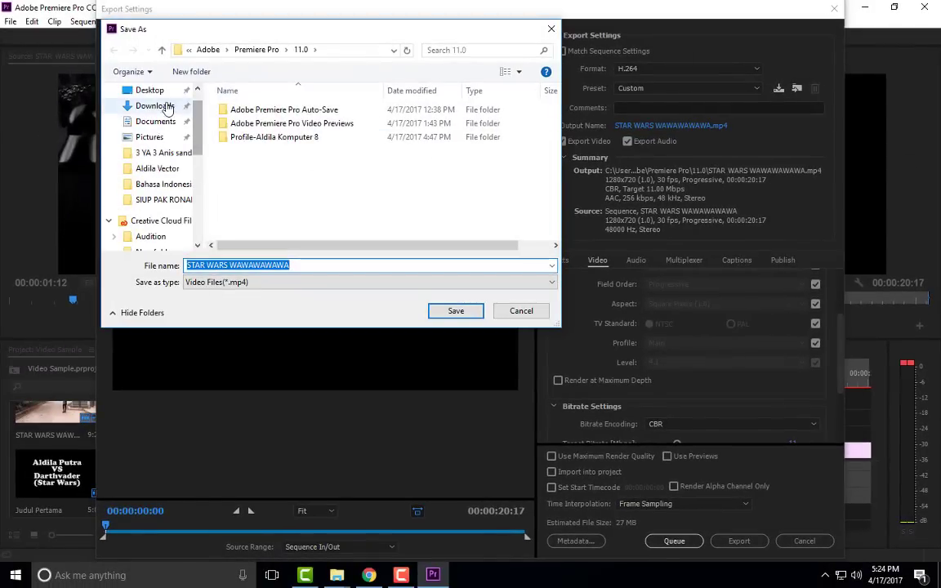
click(145, 90)
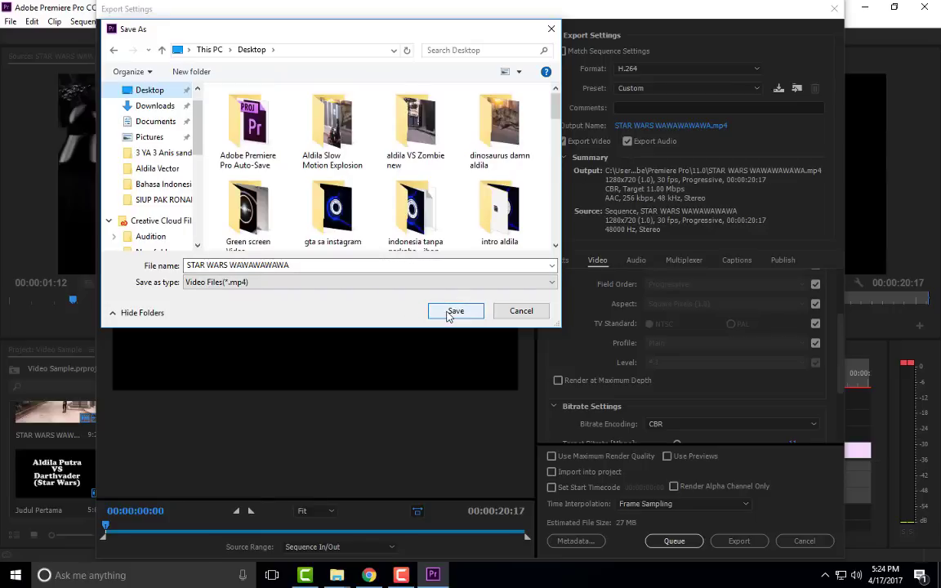
click(341, 265)
click(386, 271)
text(2)
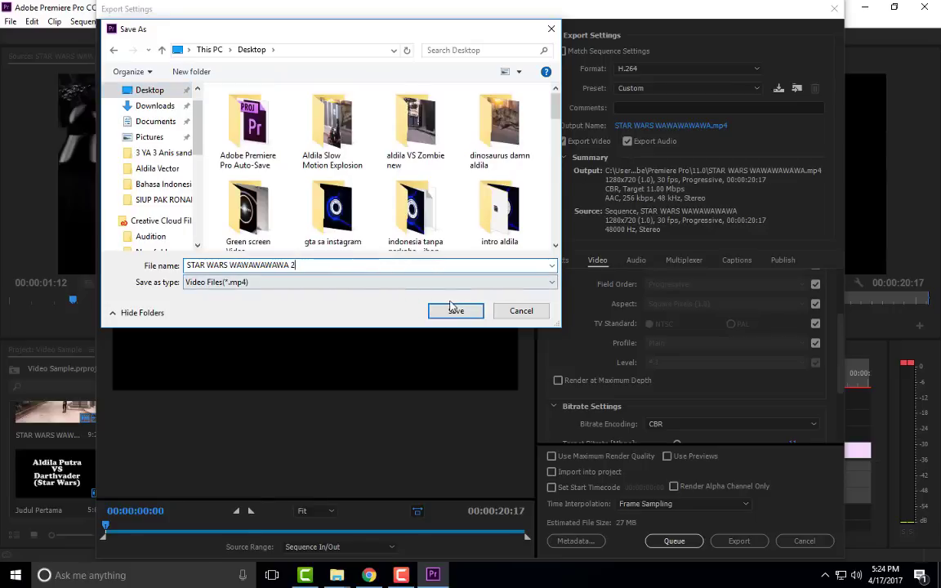
click(451, 309)
click(742, 542)
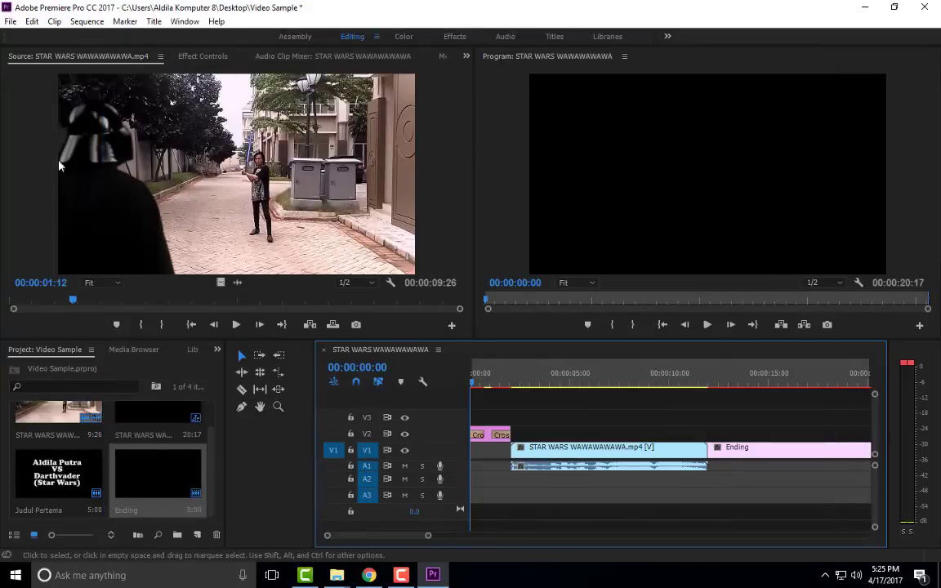
- Minimize Premiere Pro and Chrome, then open 'STAR WARS WAWAWAWAWA 2' from the desktop
click(865, 7)
click(871, 7)
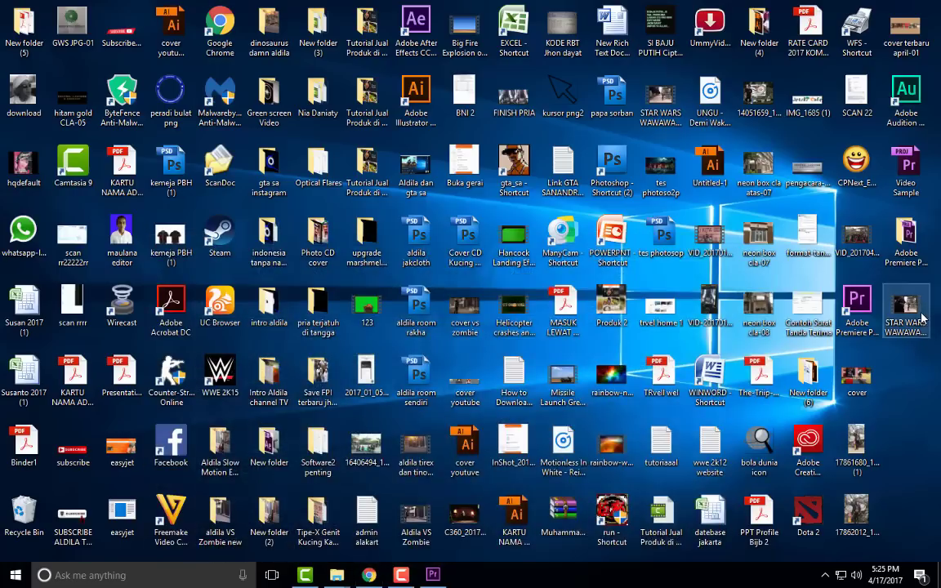
double_click(921, 317)
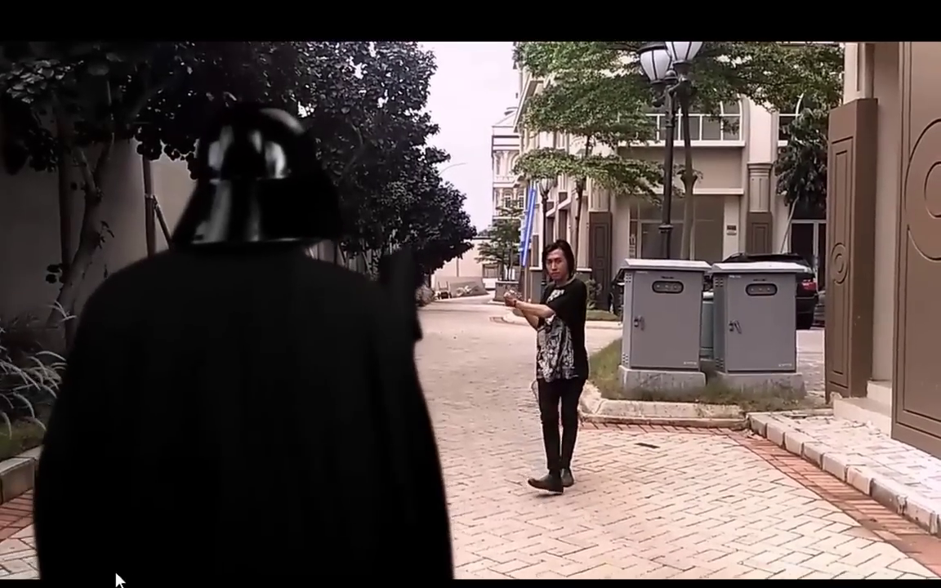
- Unmute the exported video and raise its playback volume
mouse_move(95, 569)
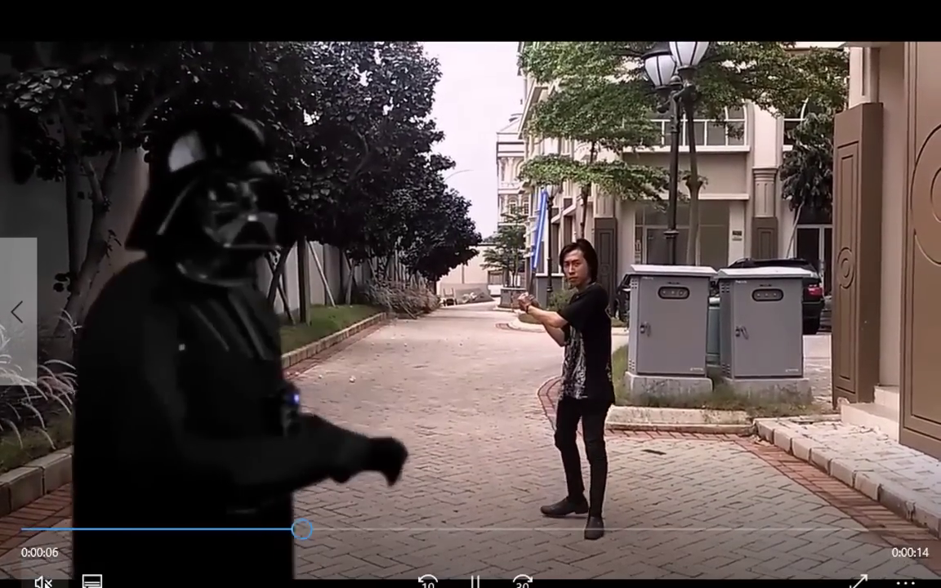
click(43, 582)
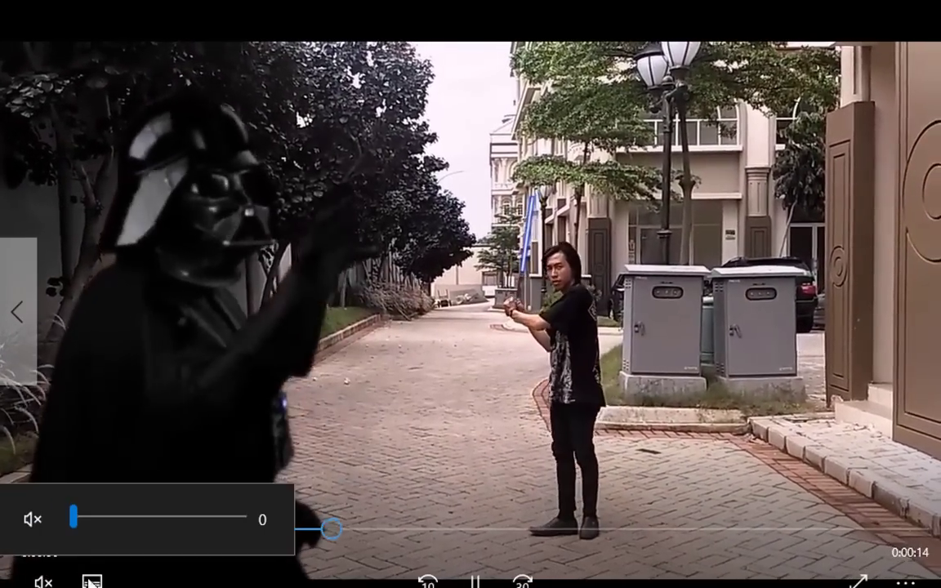
click(214, 526)
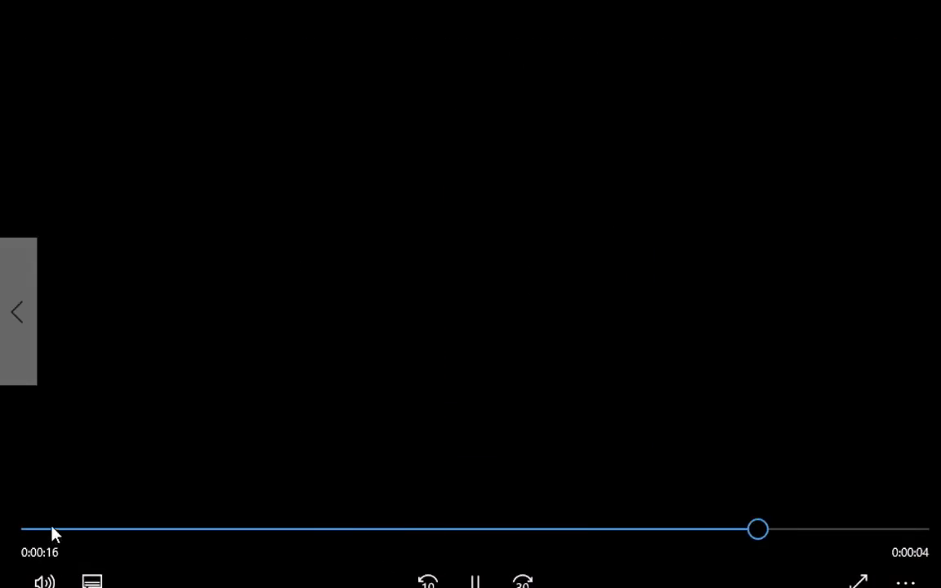
- Replay the video from the start, then exit full screen and close Movies & TV
click(31, 530)
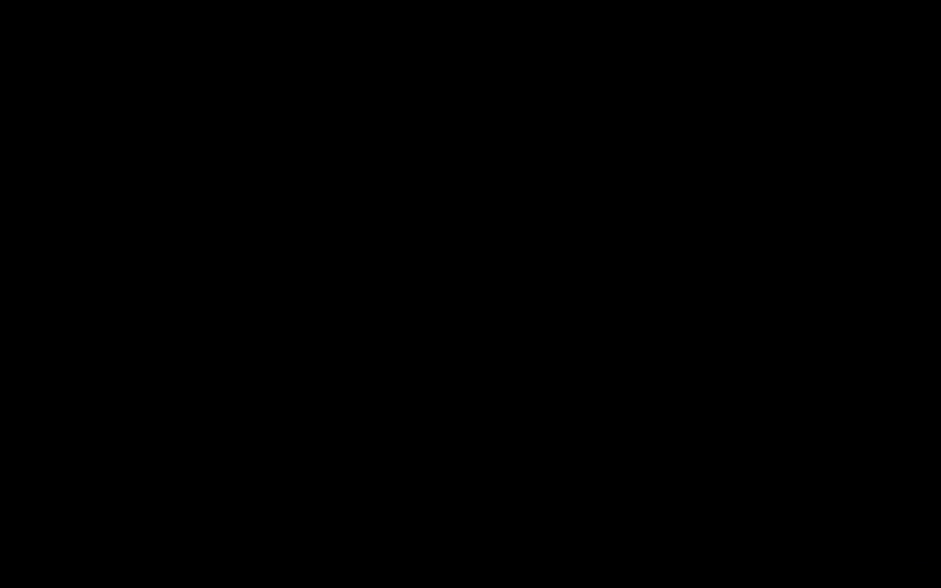
key(Escape)
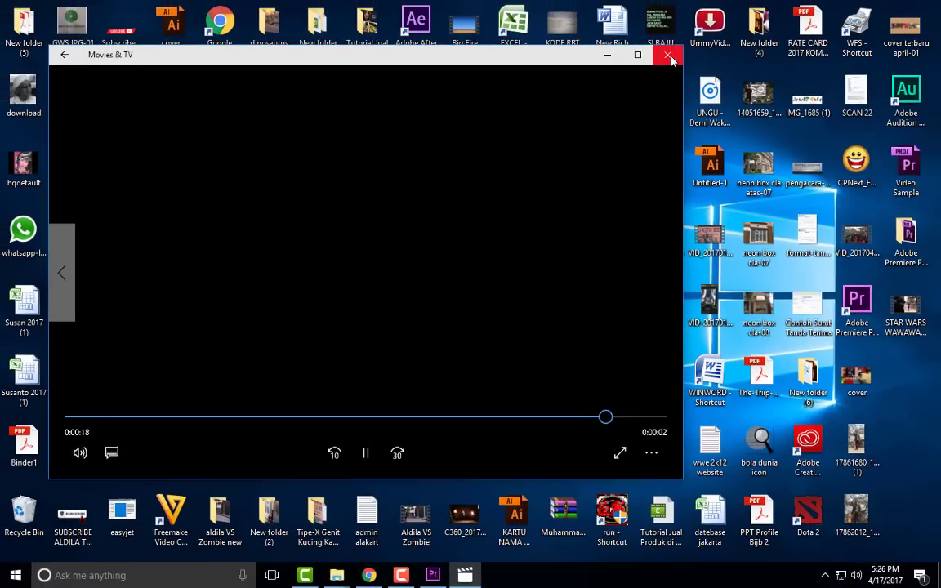
click(669, 57)
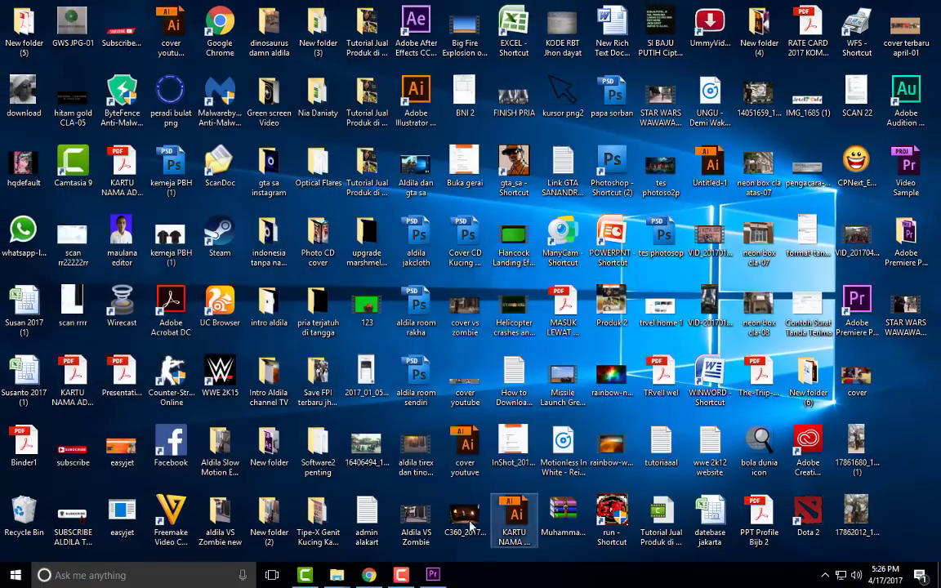
- Restore Premiere Pro, scrub through the sequence, and save the Video Sample project
click(445, 578)
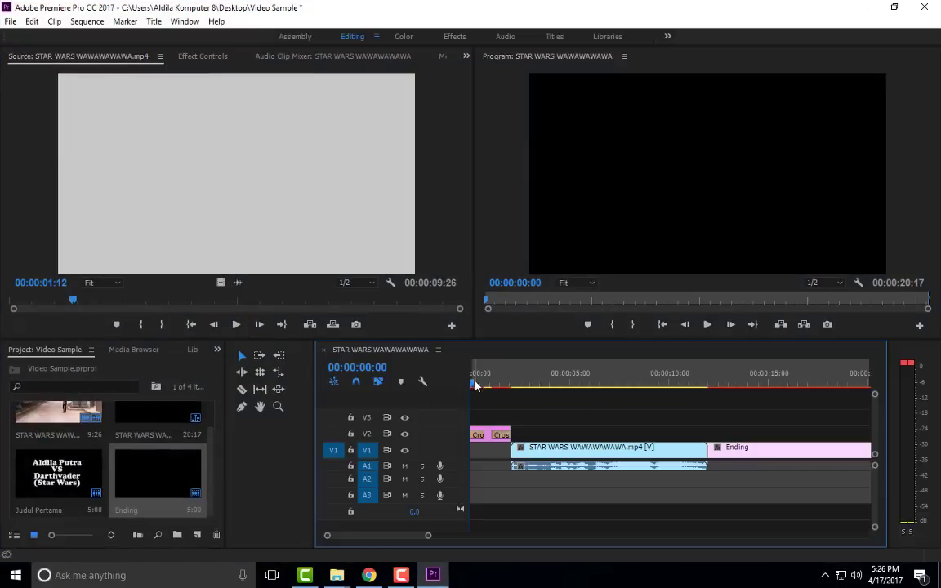
mouse_move(477, 386)
mouse_down()
mouse_move(555, 385)
mouse_move(597, 409)
mouse_up()
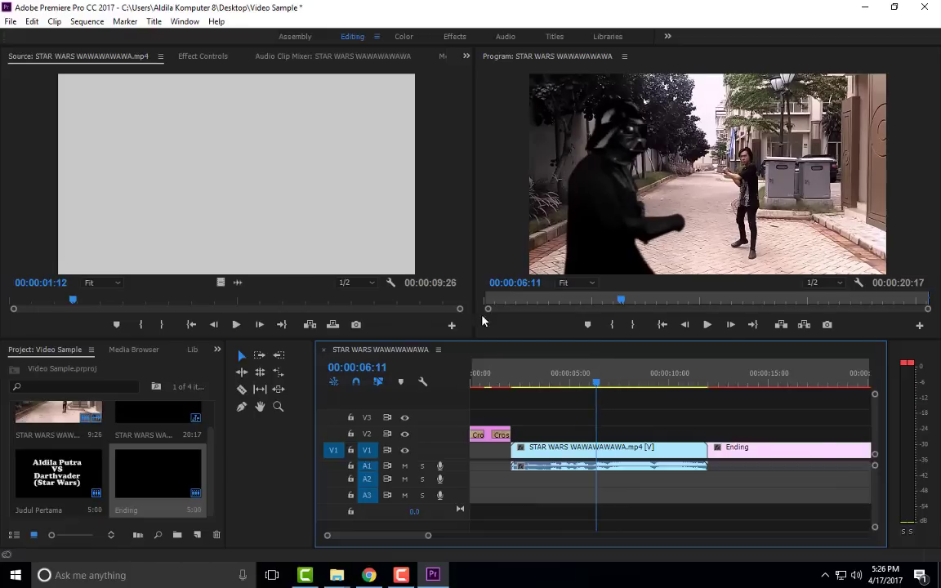
click(11, 22)
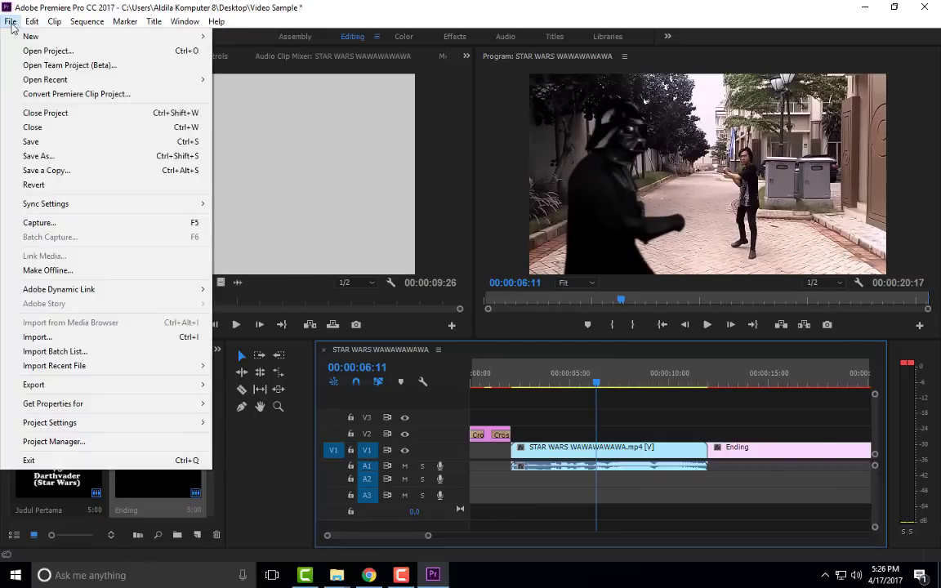
click(129, 143)
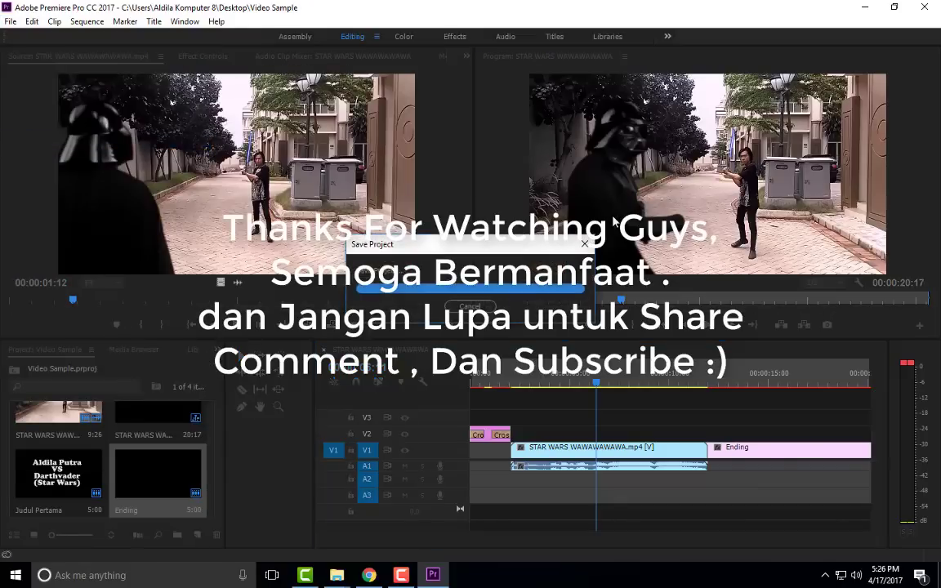
- Save the project once more, then cancel the Save As dialog without making a copy
click(11, 22)
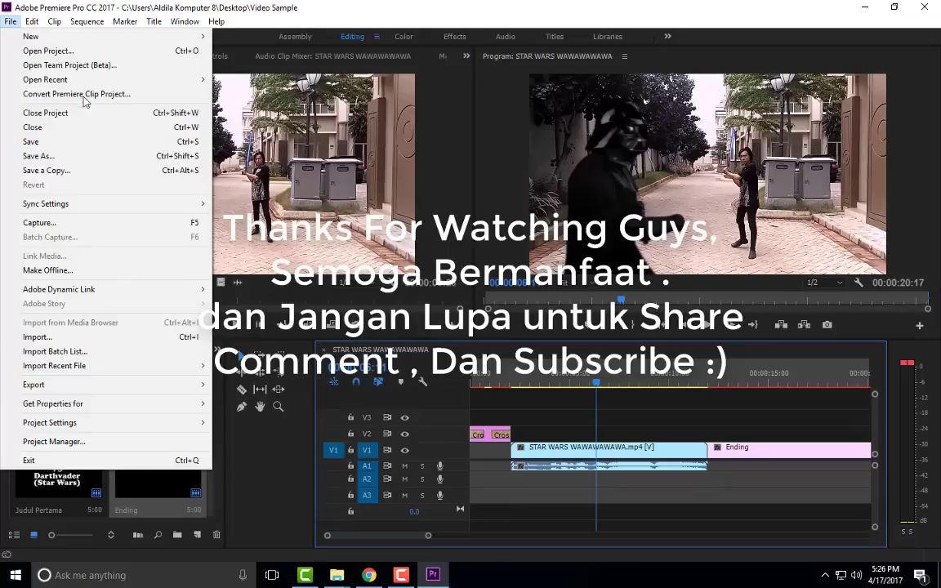
click(84, 139)
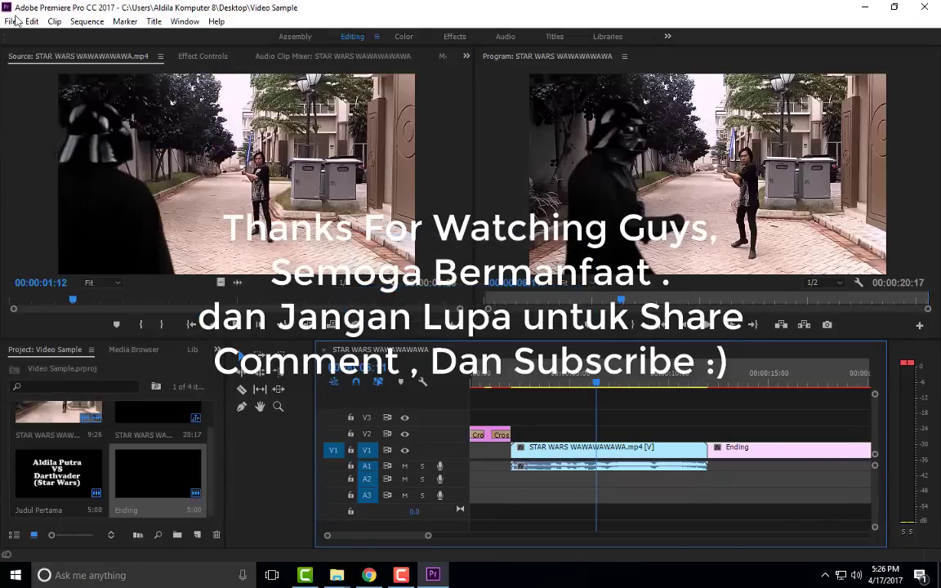
click(11, 21)
click(111, 158)
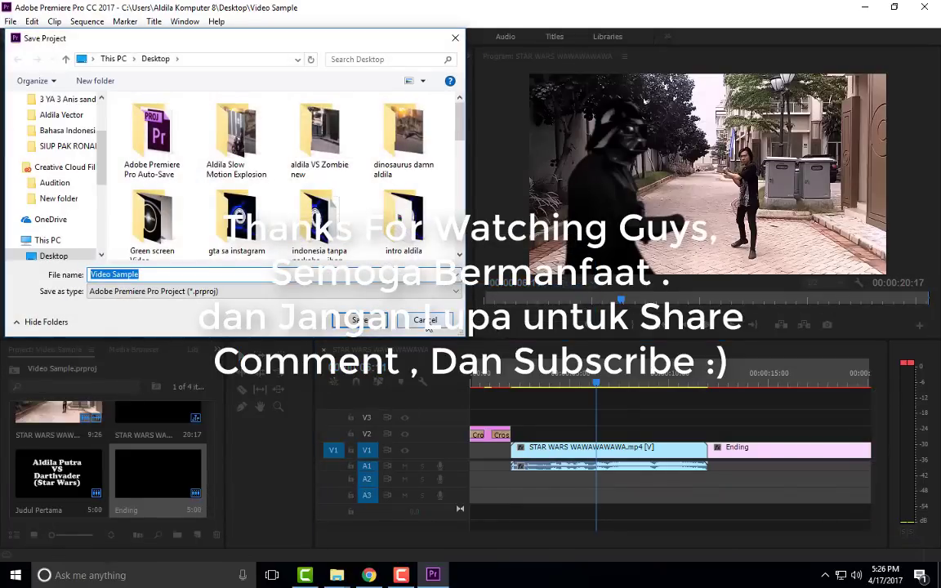
click(426, 322)
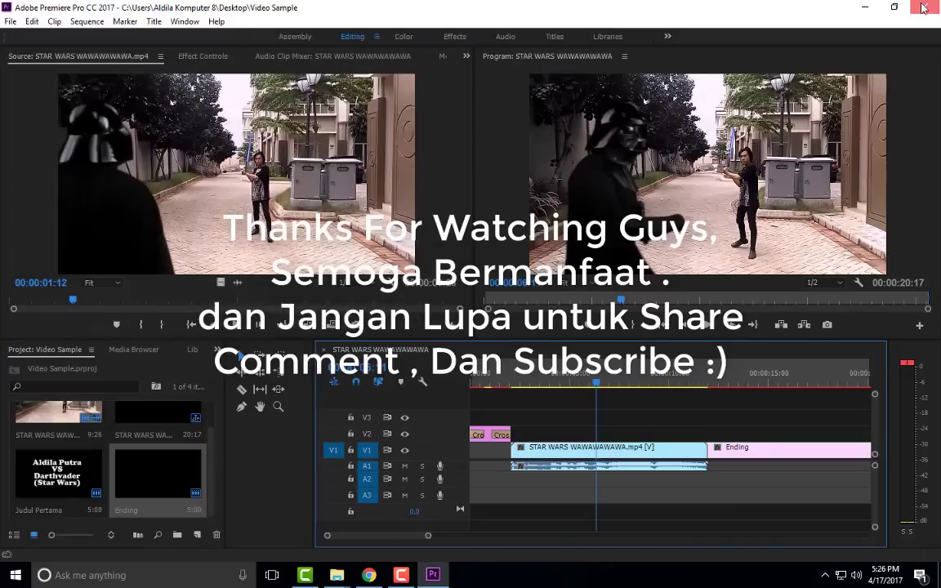